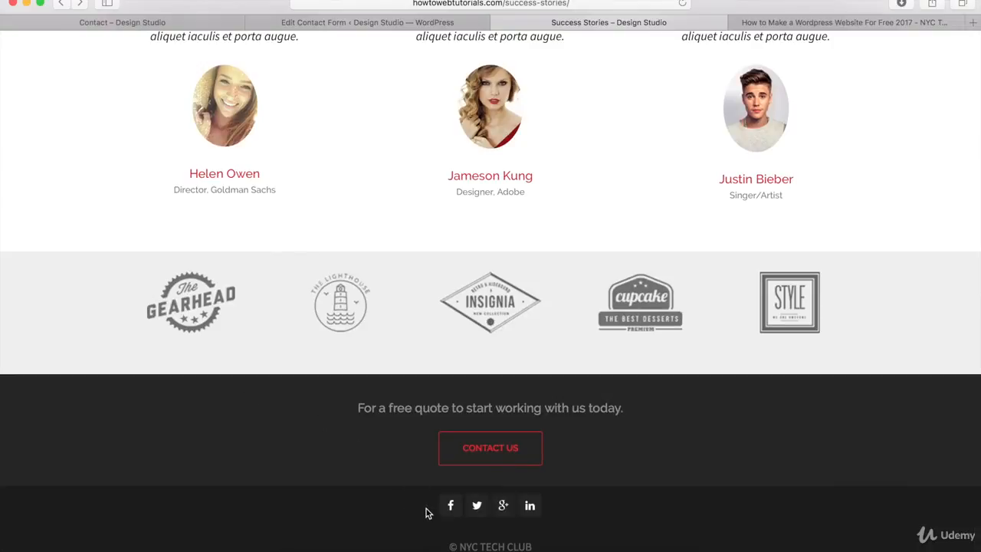
Step: From the Contact page, create a new page titled 'Success Stories' with permalink success-stories
{"action": "scroll", "coordinate": [180, 453], "scroll_direction": "up", "scroll_amount": 15}
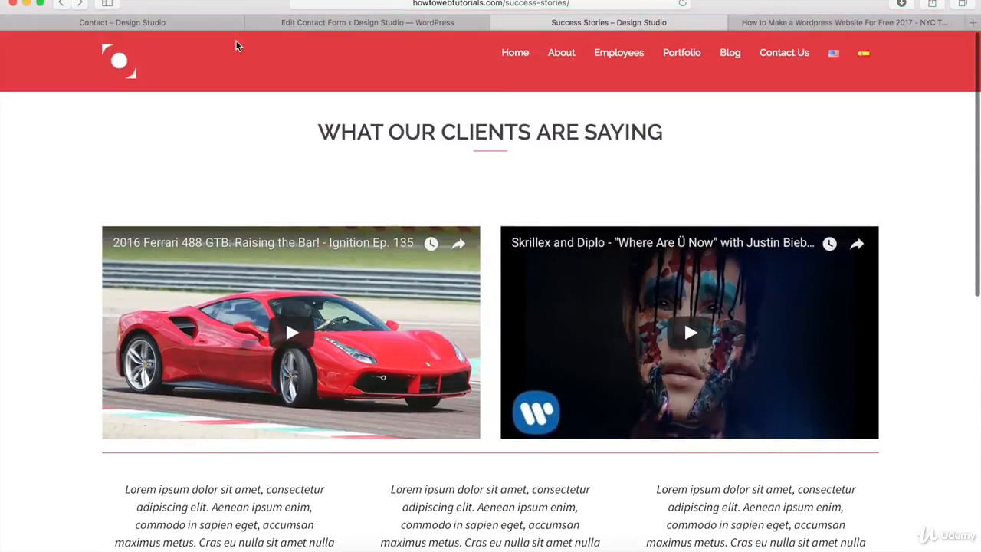
{"action": "left_click", "coordinate": [202, 26]}
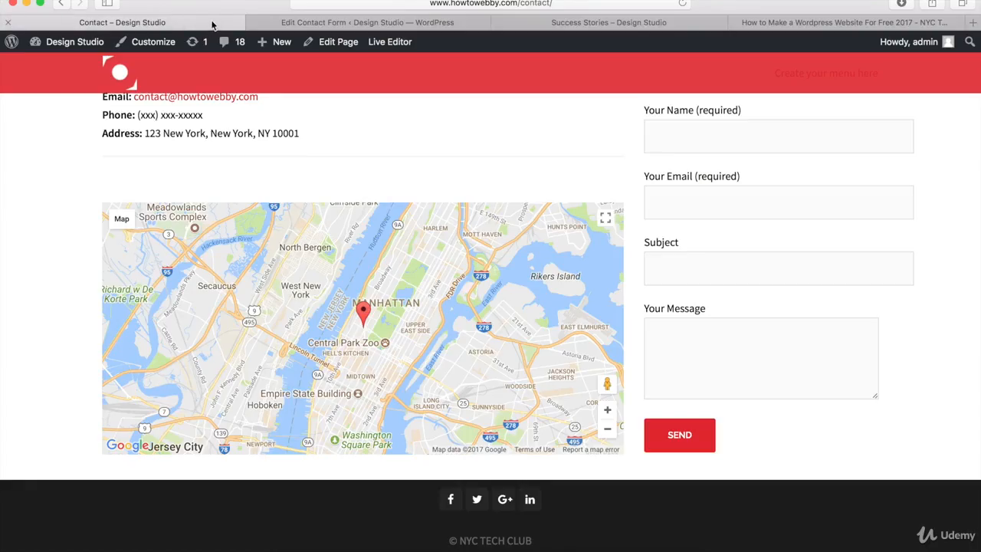
{"action": "mouse_move", "coordinate": [280, 43]}
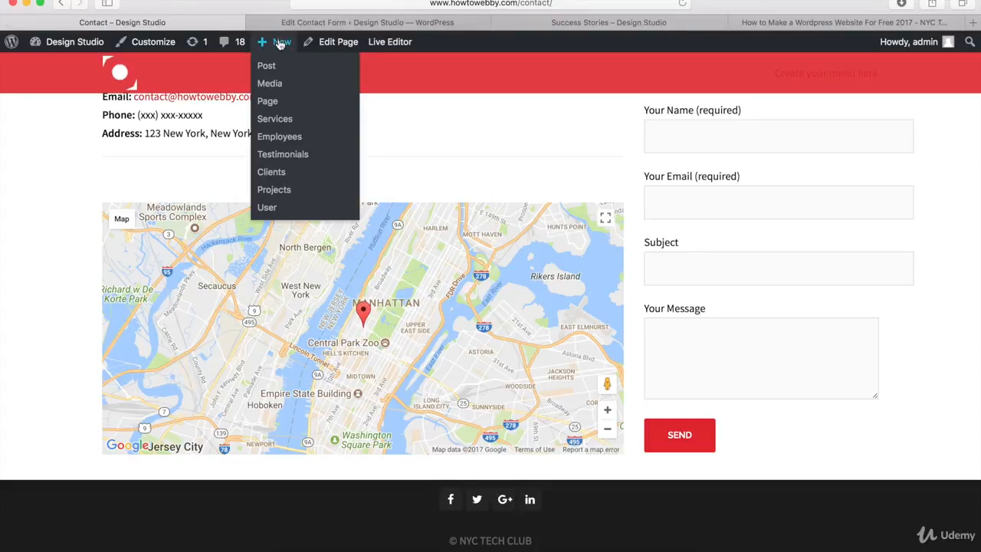
{"action": "left_click", "coordinate": [268, 104]}
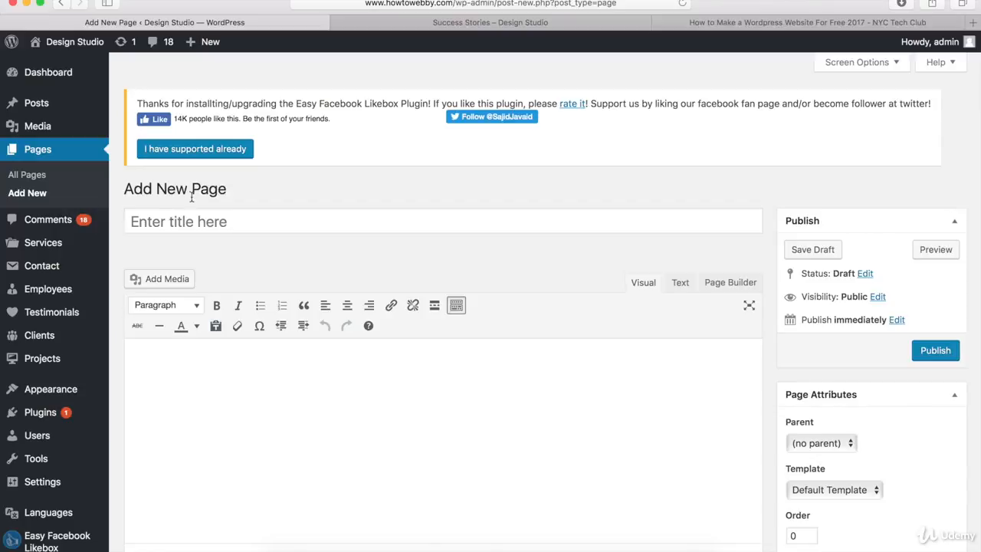
{"action": "left_click", "coordinate": [169, 219]}
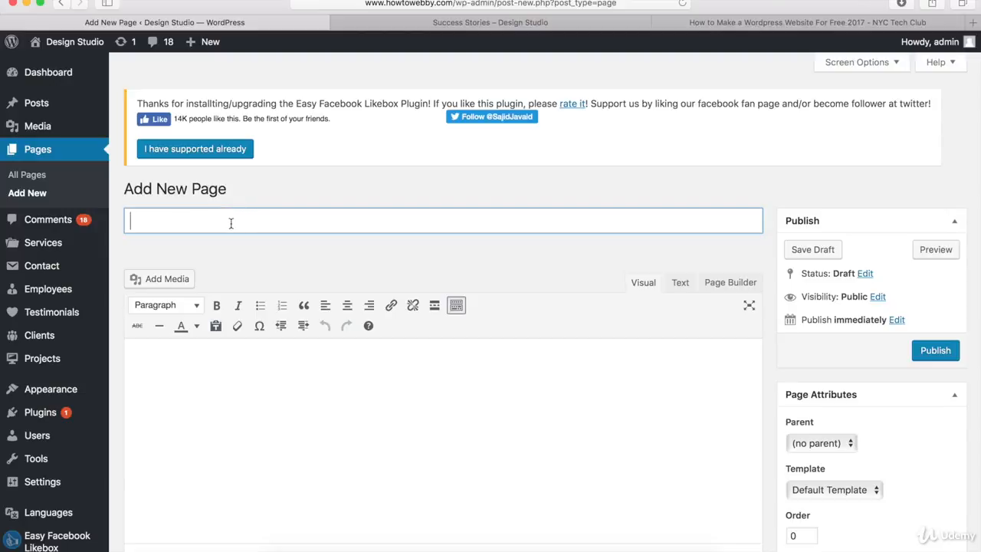
{"action": "type", "text": "Success Stories"}
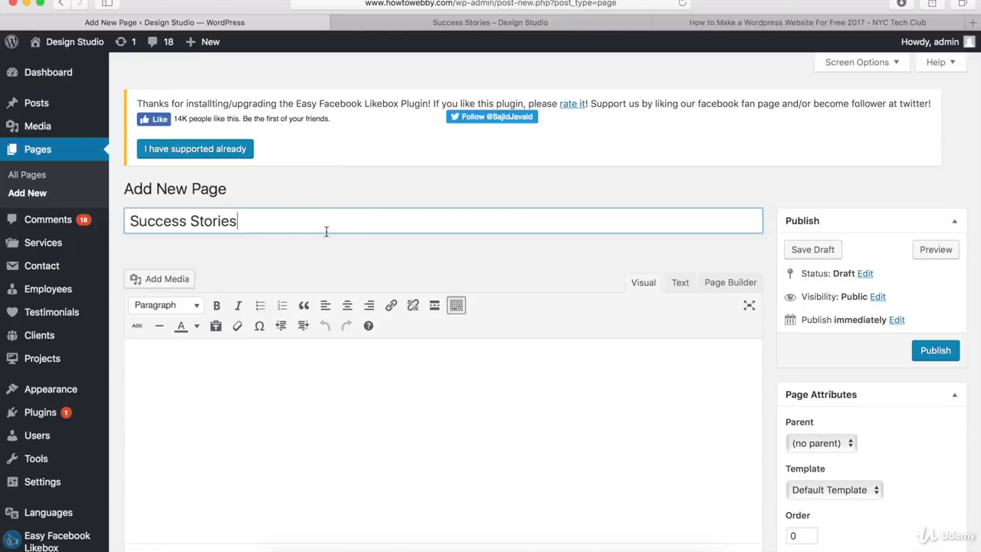
{"action": "left_click", "coordinate": [282, 256]}
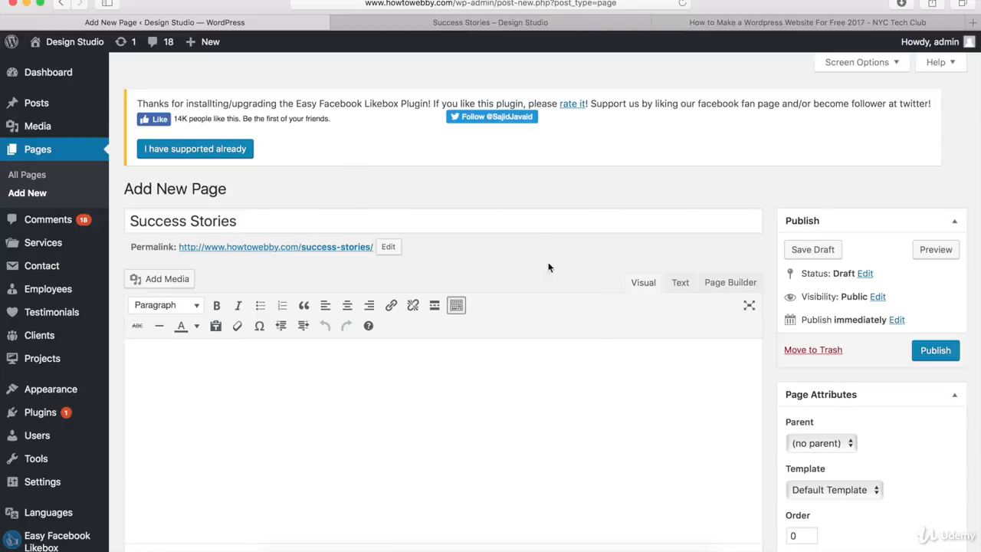
Step: Set the page template to Front Page and switch to Page Builder editing
{"action": "left_click", "coordinate": [808, 489]}
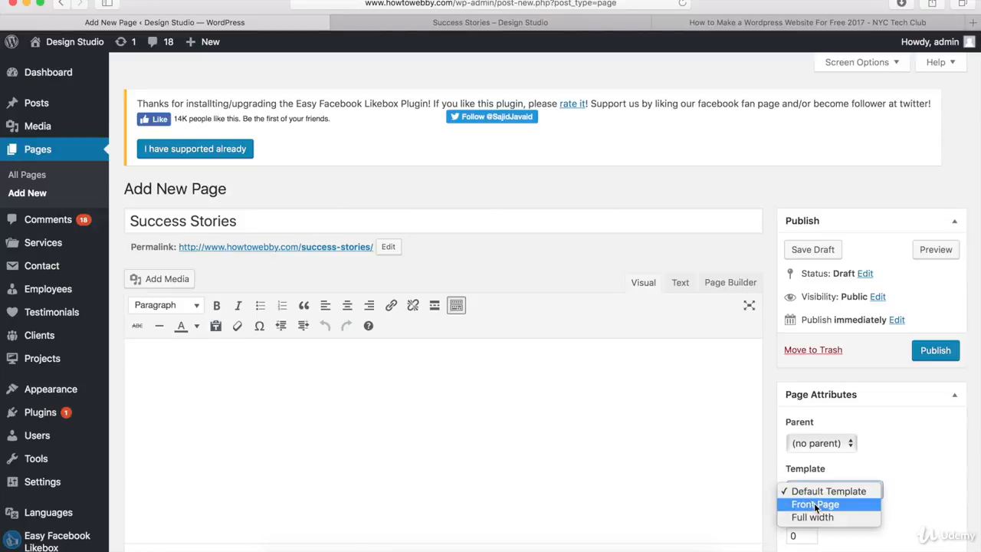
{"action": "left_click", "coordinate": [814, 502]}
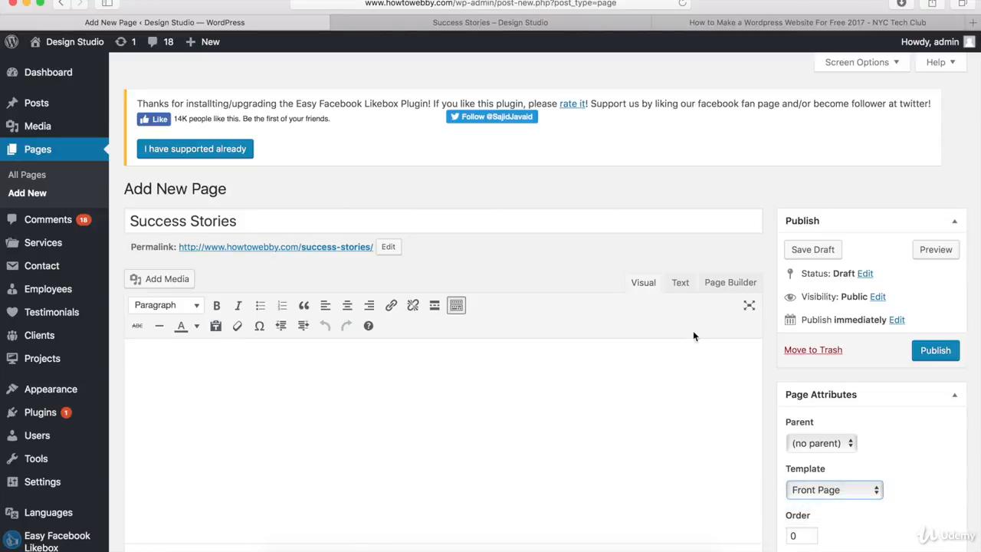
{"action": "left_click", "coordinate": [722, 285]}
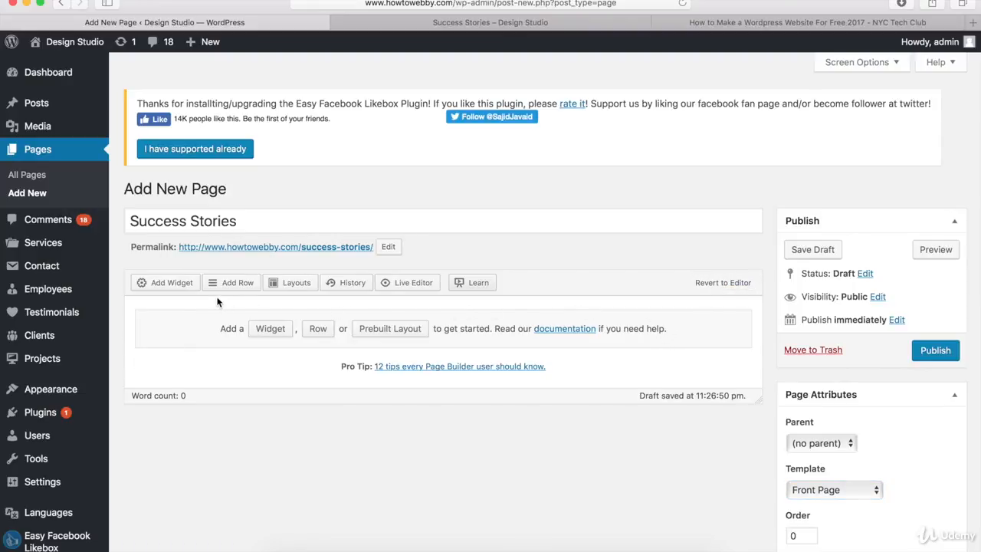
Step: Insert a single-column, Full Width row with 40 px top/bottom padding
{"action": "left_click", "coordinate": [236, 284]}
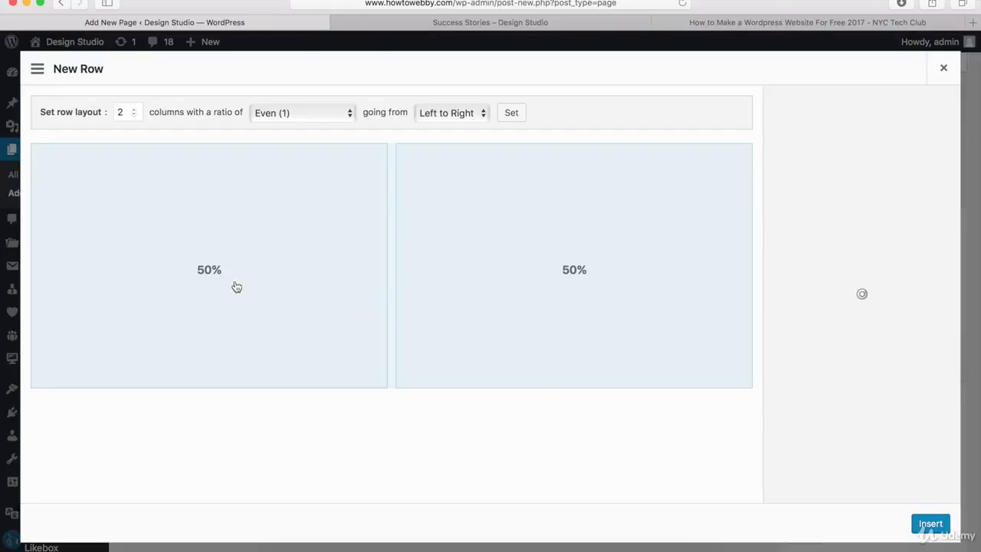
{"action": "left_click", "coordinate": [133, 115]}
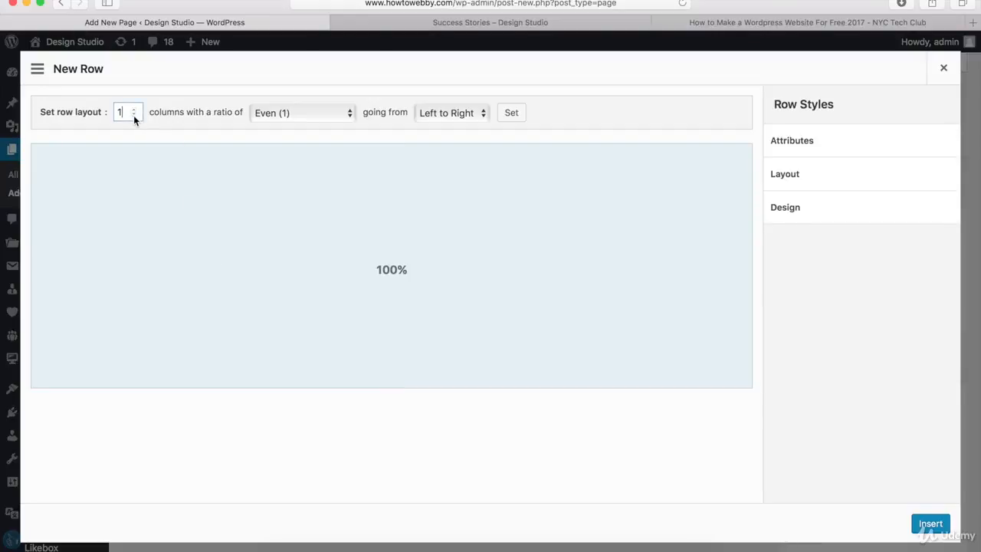
{"action": "left_click", "coordinate": [800, 179]}
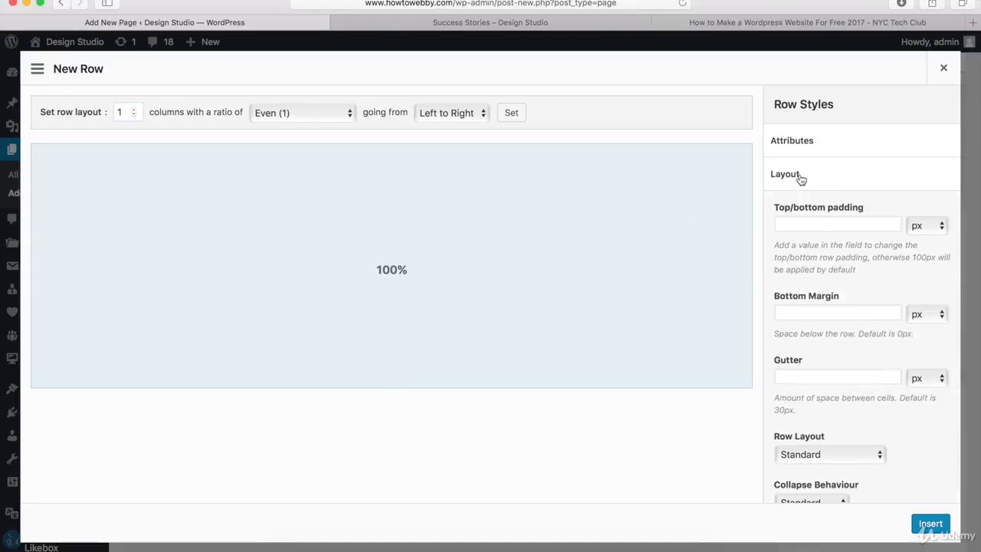
{"action": "left_click", "coordinate": [793, 220]}
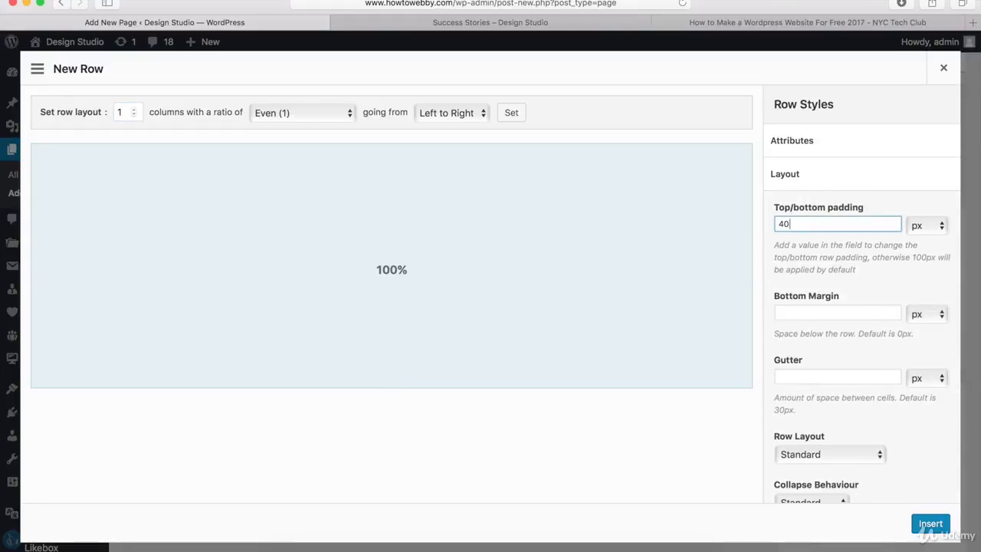
{"action": "left_click", "coordinate": [808, 453]}
{"action": "left_click", "coordinate": [808, 471]}
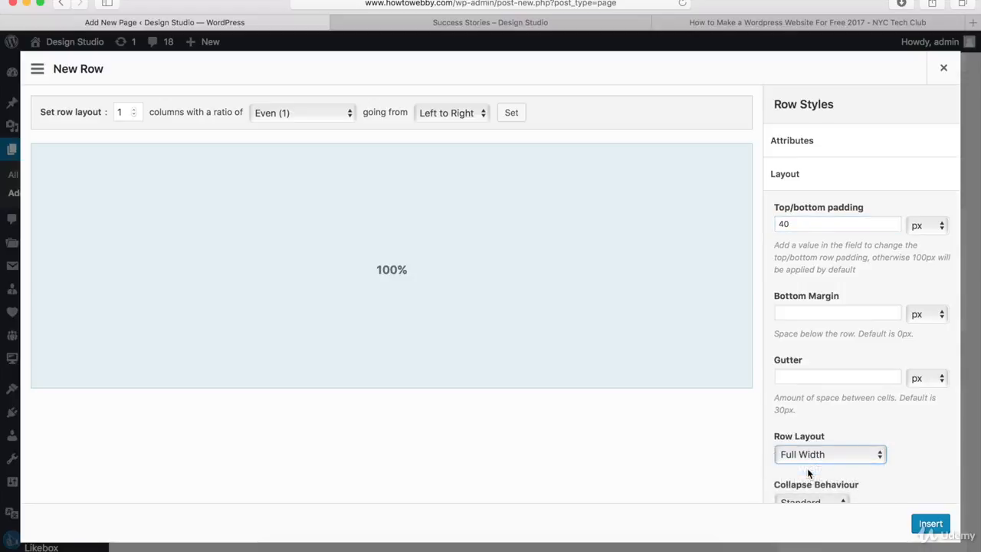
{"action": "left_click", "coordinate": [930, 524]}
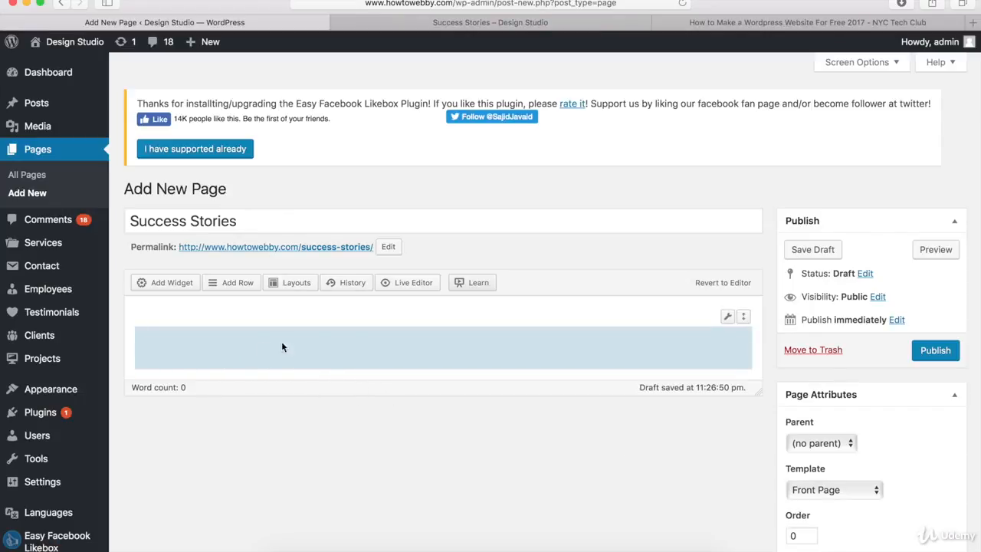
Step: Add a Visual Editor widget to the row and give it the title 'What Our Clients Are Saying'
{"action": "left_click", "coordinate": [172, 282]}
{"action": "scroll", "coordinate": [491, 345], "scroll_direction": "down", "scroll_amount": 5}
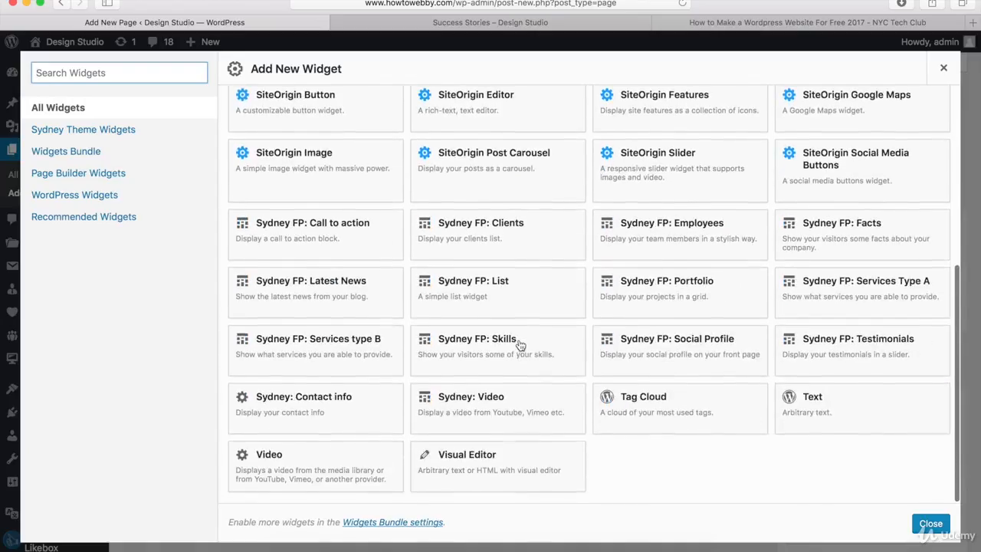
{"action": "left_click", "coordinate": [481, 476]}
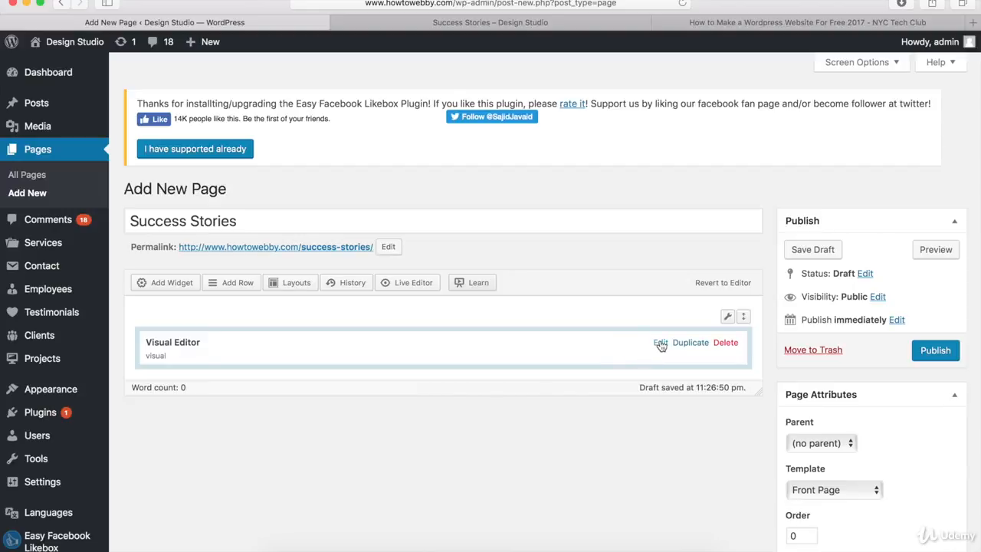
{"action": "left_click", "coordinate": [660, 346]}
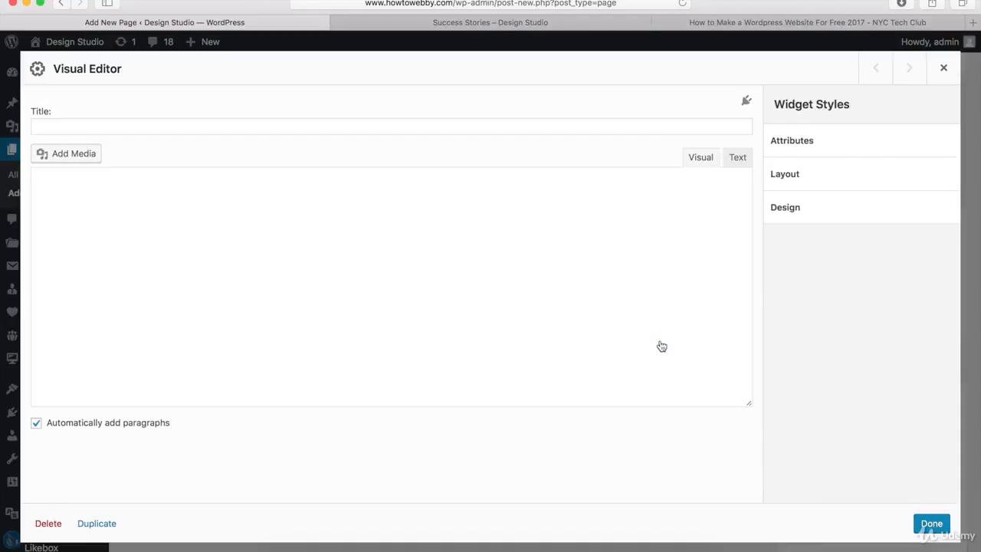
{"action": "left_click", "coordinate": [333, 124]}
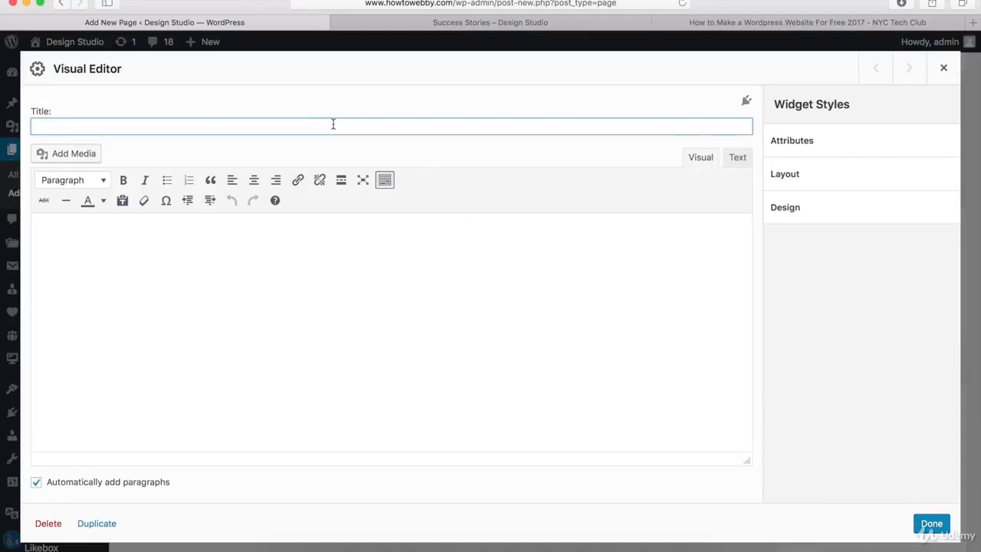
{"action": "type", "text": "What Our Clients Are Saying"}
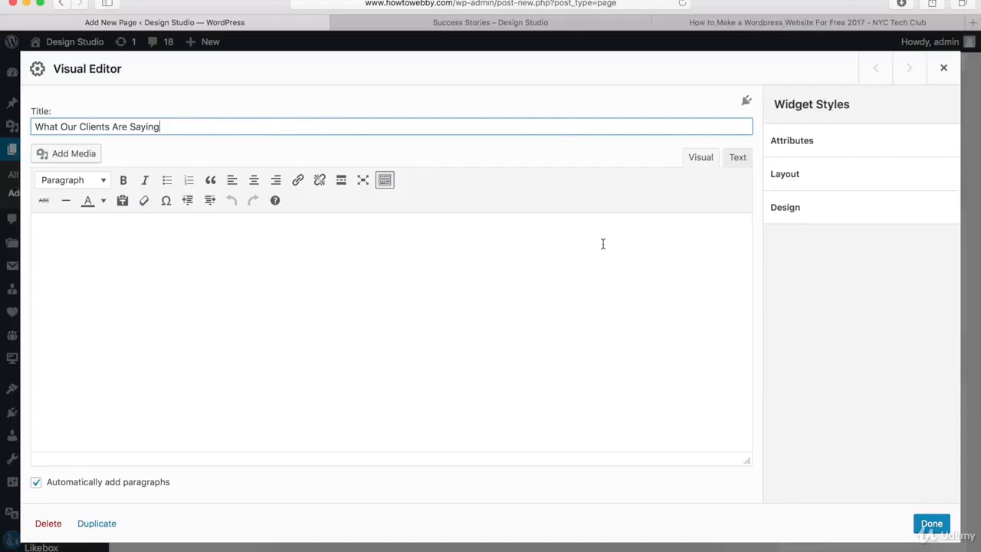
{"action": "left_click", "coordinate": [806, 207]}
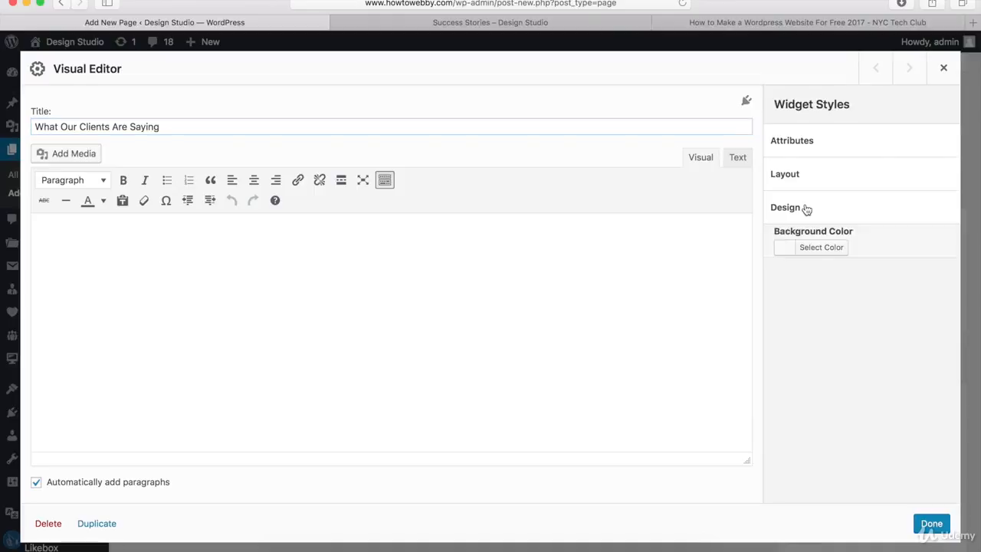
{"action": "scroll", "coordinate": [820, 344], "scroll_direction": "down", "scroll_amount": 8}
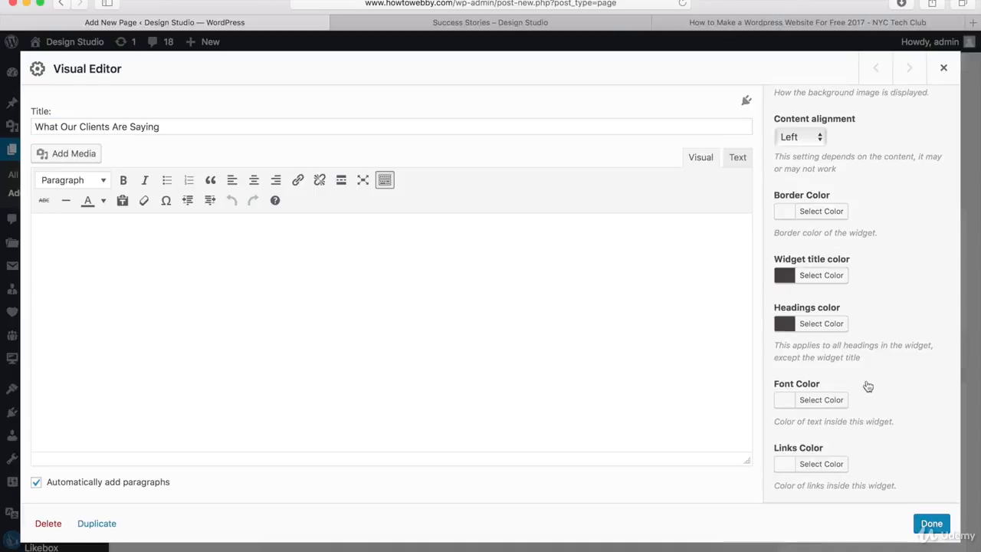
{"action": "left_click", "coordinate": [932, 524]}
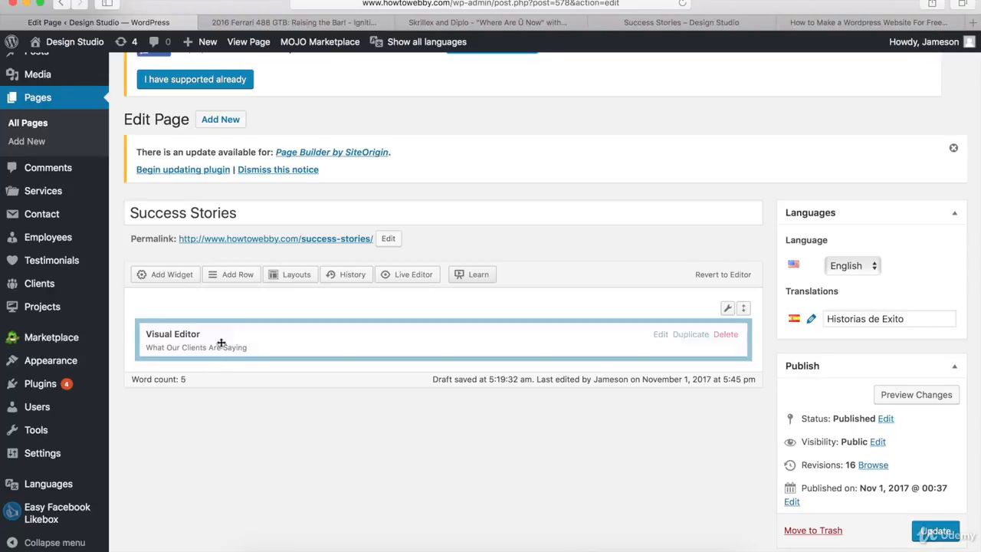
Step: Start a new two-column row with 20 px top/bottom padding
{"action": "left_click", "coordinate": [232, 275]}
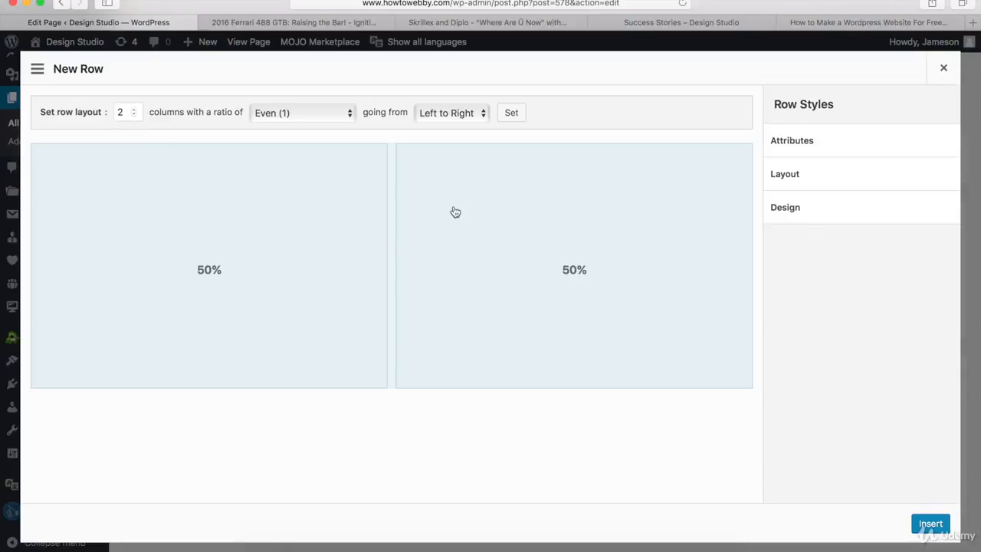
{"action": "left_click", "coordinate": [797, 180]}
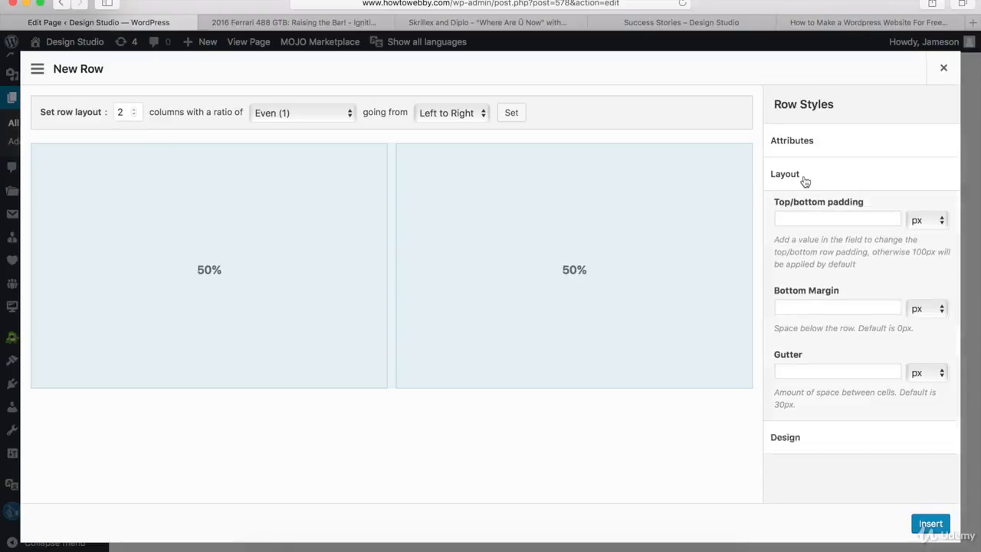
{"action": "left_click", "coordinate": [802, 228]}
{"action": "type", "text": "20"}
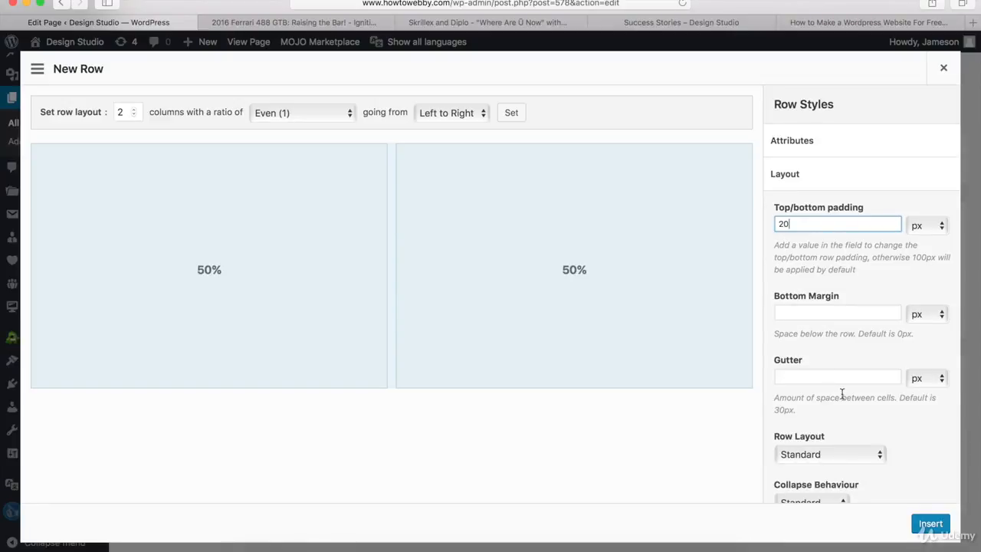
{"action": "left_click", "coordinate": [801, 178]}
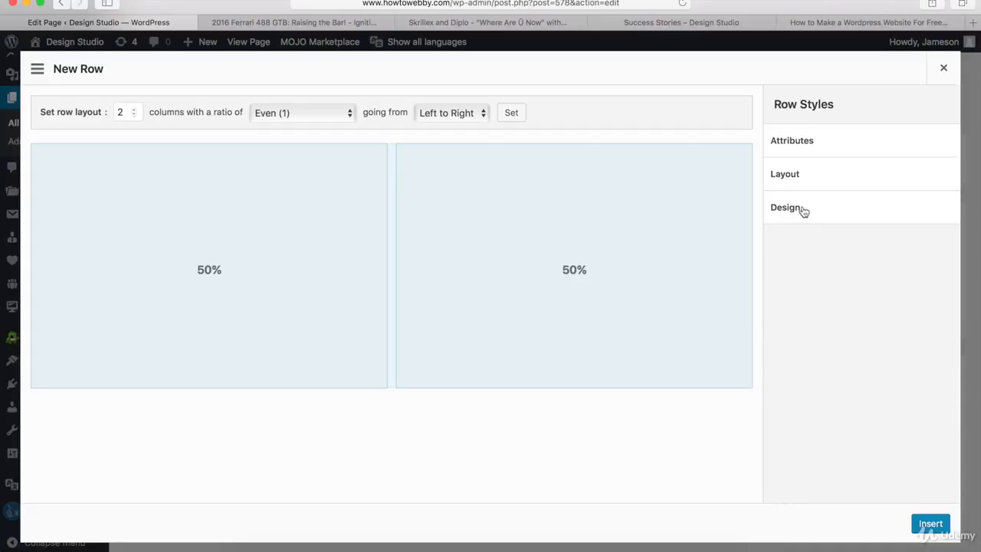
Step: Give the row a #d63737 bottom border colour and insert it
{"action": "left_click", "coordinate": [800, 211]}
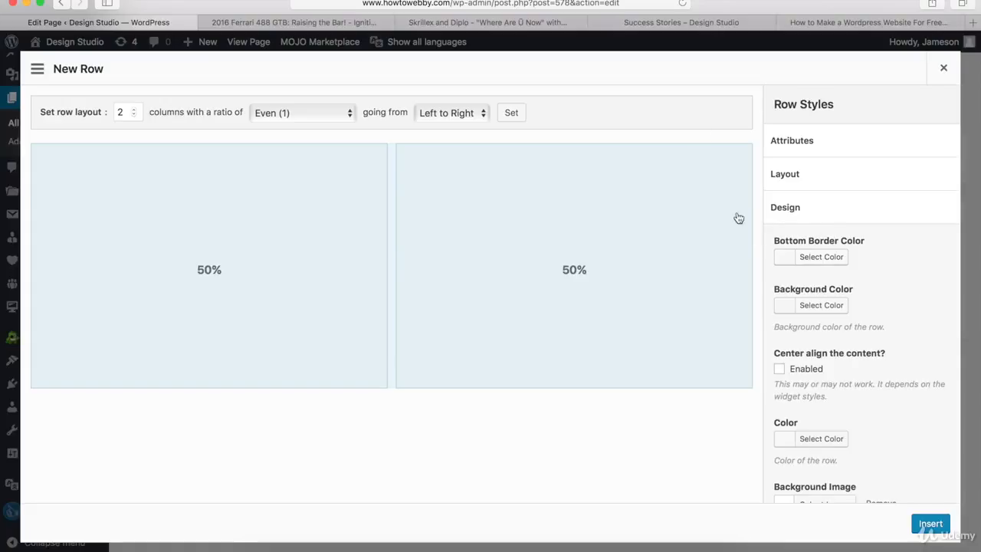
{"action": "left_click", "coordinate": [644, 23]}
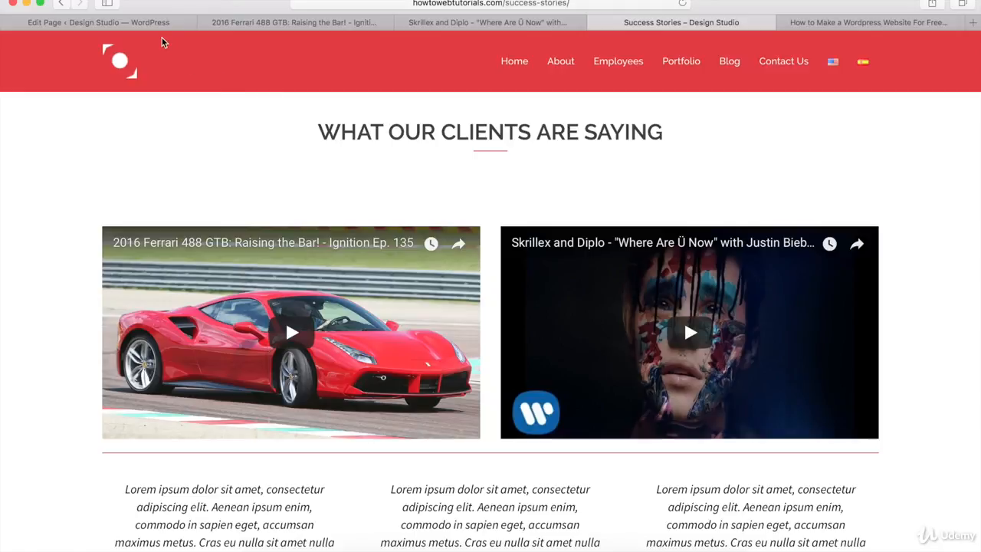
{"action": "left_click", "coordinate": [142, 25]}
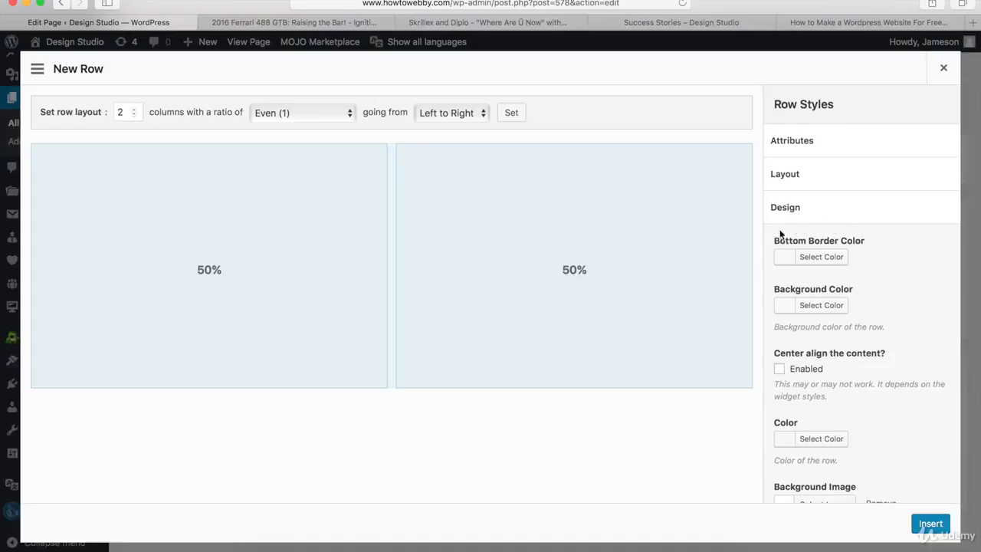
{"action": "left_click", "coordinate": [826, 258]}
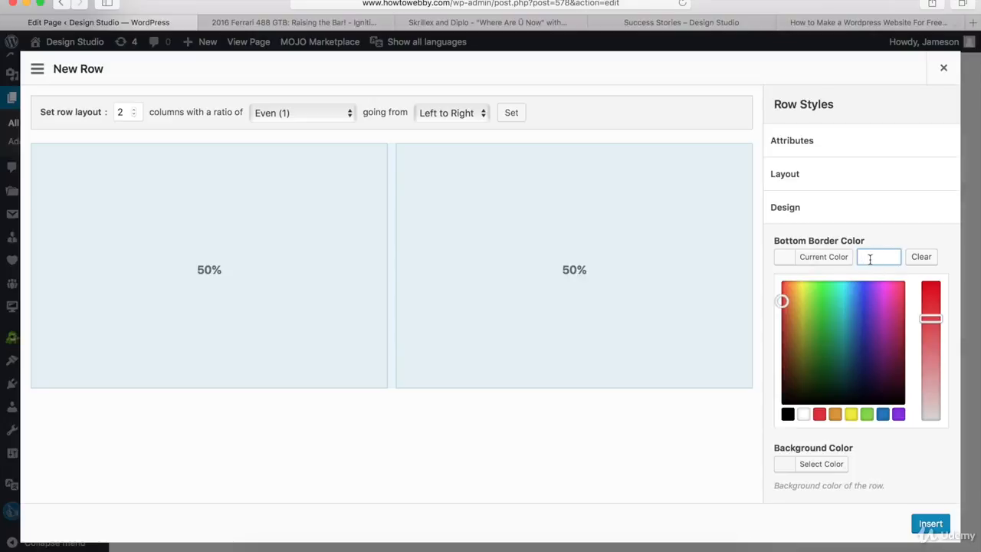
{"action": "type", "text": "#d63737"}
{"action": "left_click", "coordinate": [924, 528]}
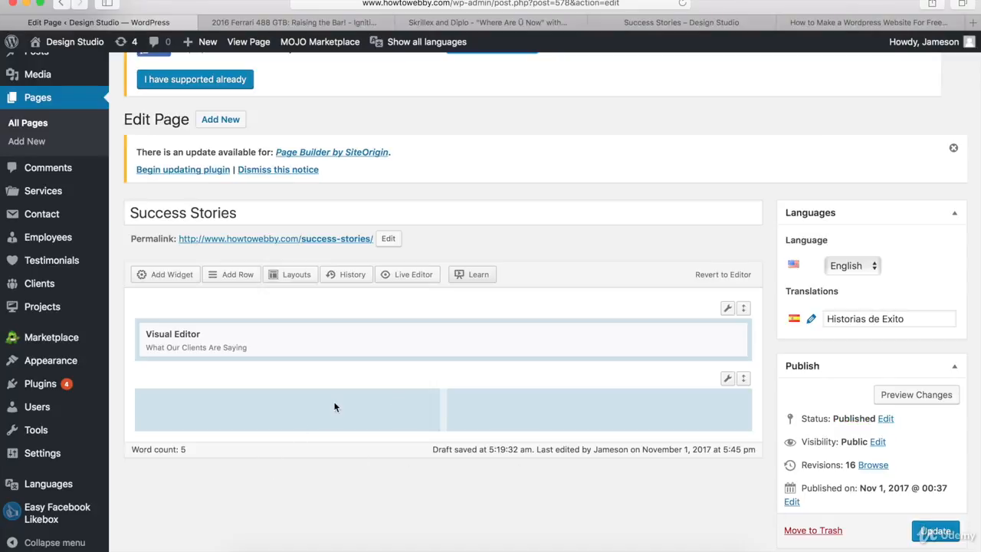
Step: Add a Sydney: Video widget, duplicate it into the right column, and open the left one's settings
{"action": "left_click", "coordinate": [173, 275]}
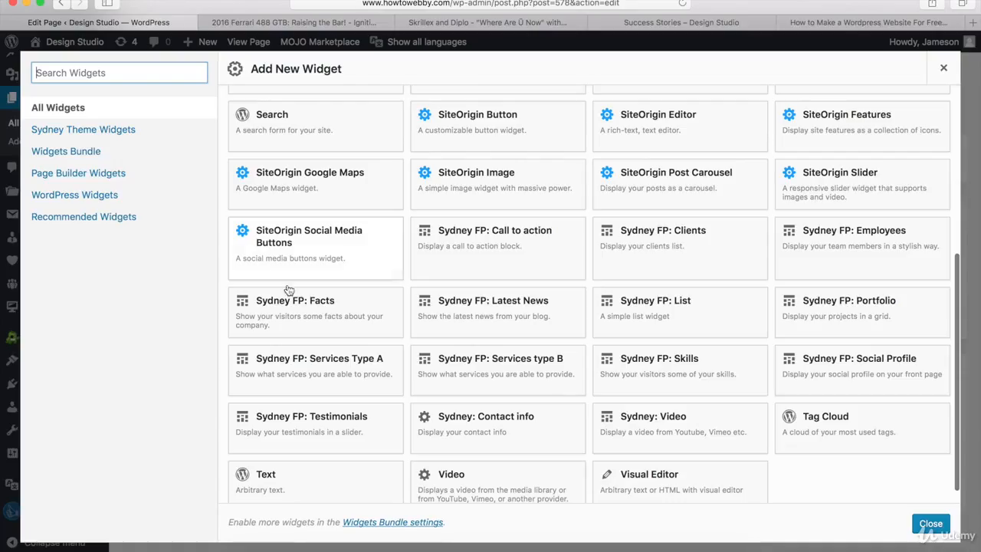
{"action": "left_click", "coordinate": [647, 435]}
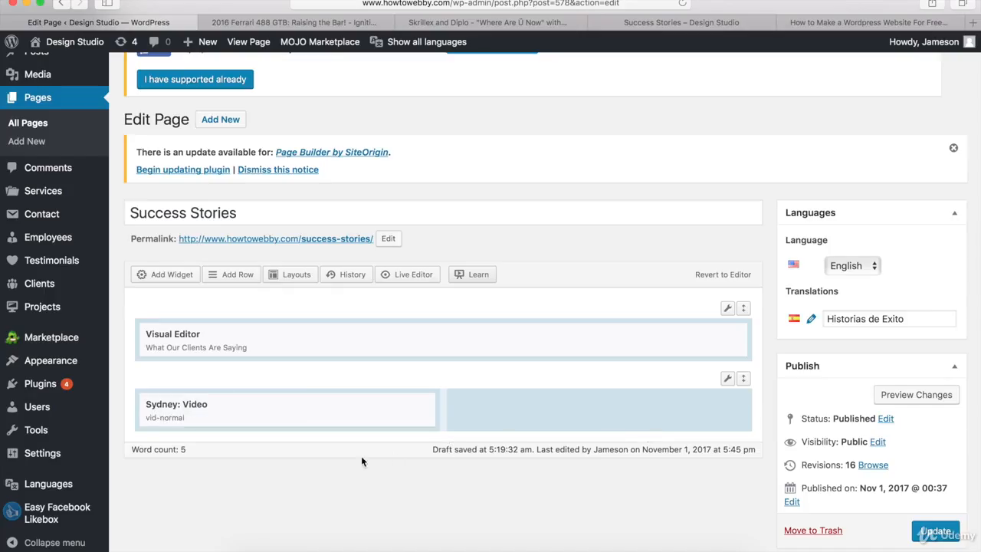
{"action": "mouse_move", "coordinate": [304, 420]}
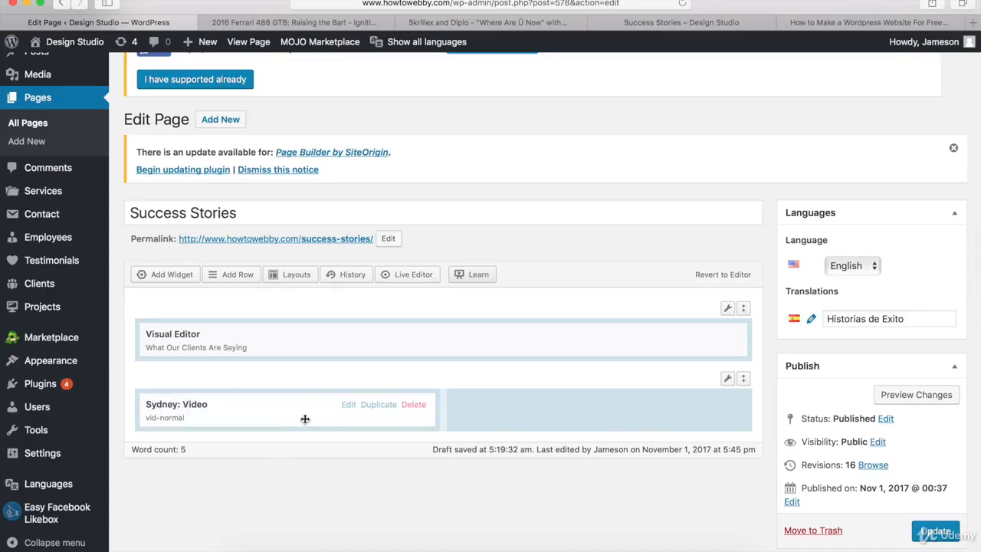
{"action": "left_click", "coordinate": [379, 405]}
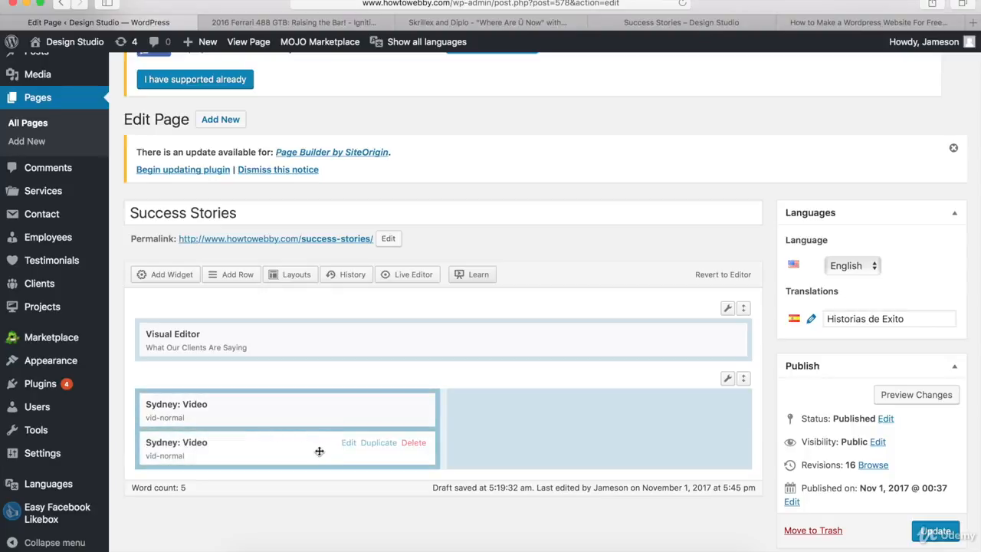
{"action": "left_click_drag", "start_coordinate": [319, 450], "coordinate": [587, 421]}
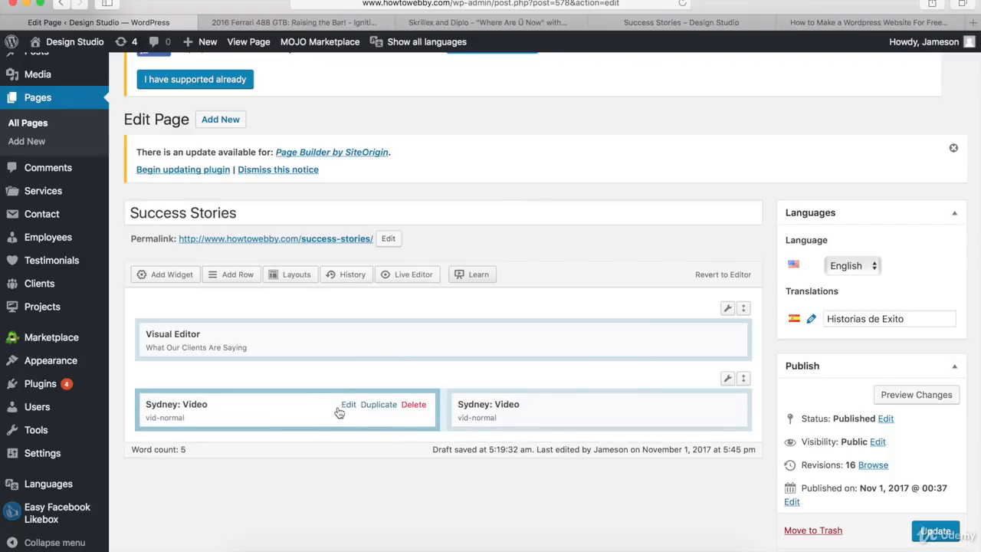
{"action": "left_click", "coordinate": [349, 406]}
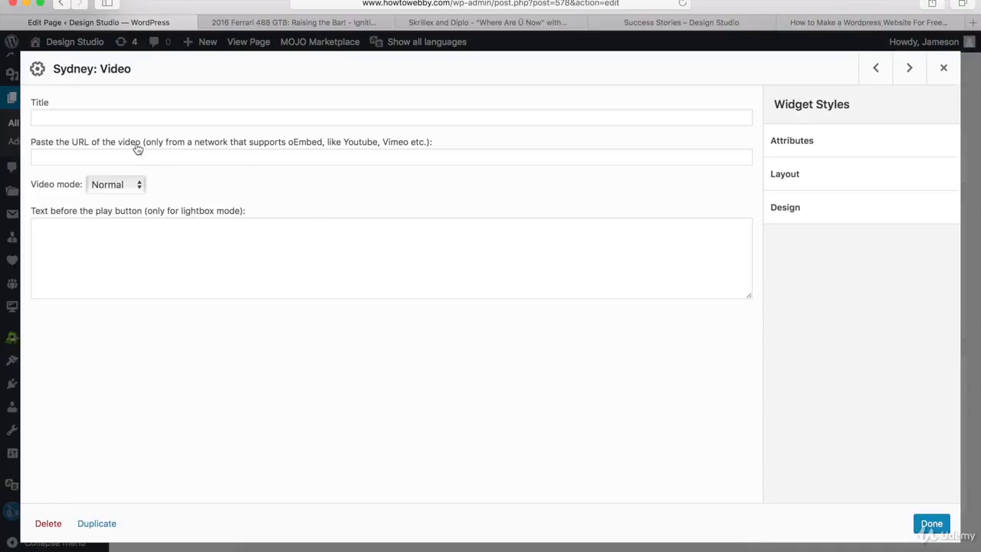
{"action": "left_click", "coordinate": [44, 156]}
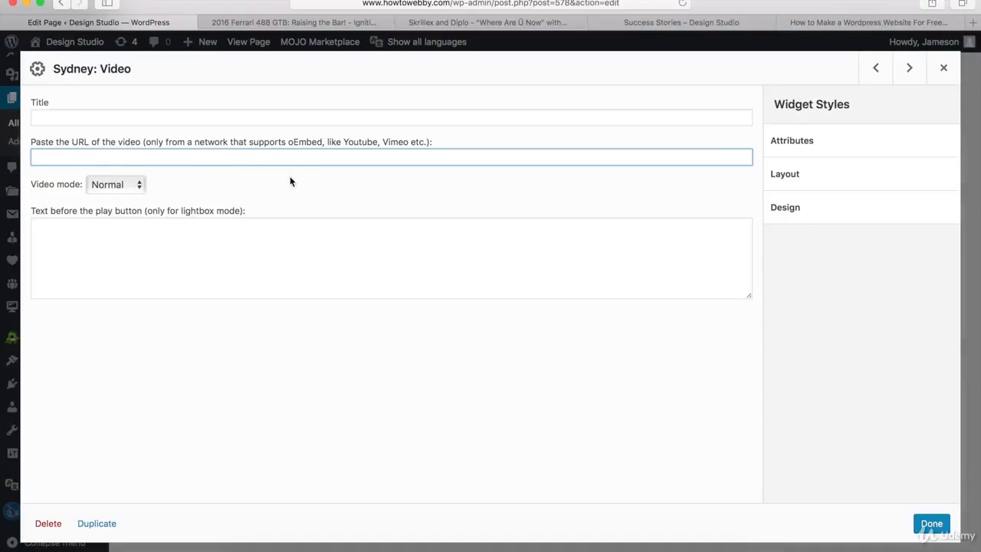
Step: Paste the Ferrari 488 GTB YouTube URL into the left video widget and save it
{"action": "left_click", "coordinate": [288, 23]}
{"action": "left_click", "coordinate": [459, 5]}
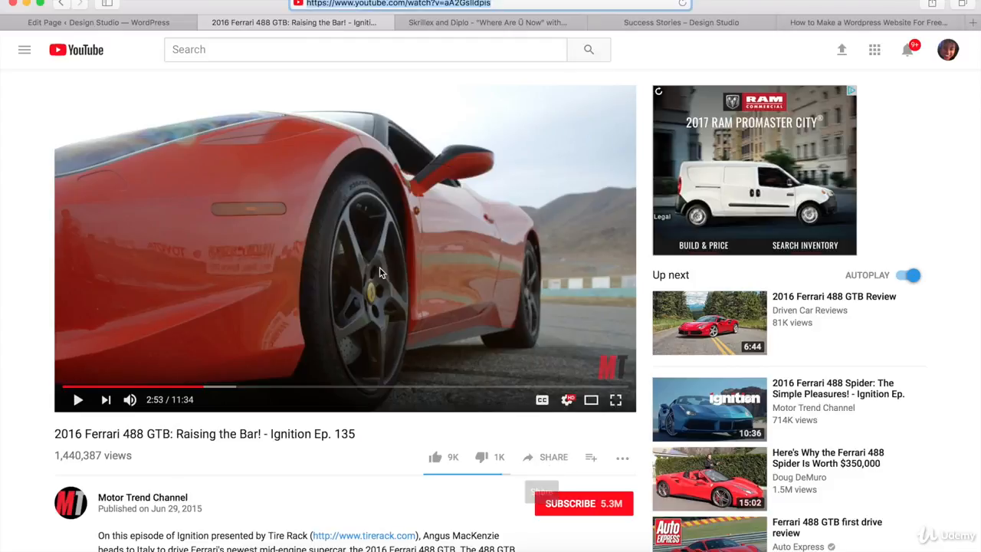
{"action": "left_click", "coordinate": [146, 23]}
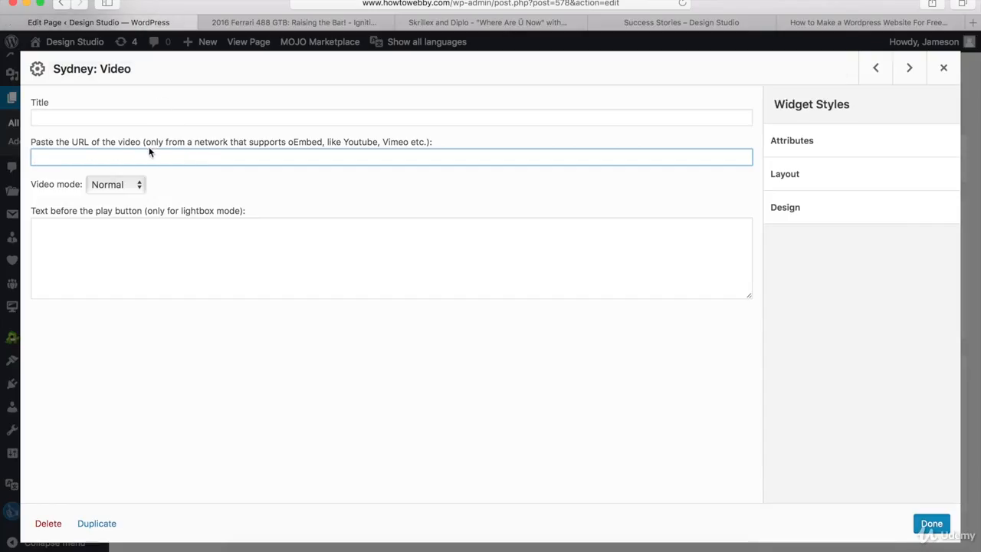
{"action": "type", "text": "https://www.youtube.com/watch?v=aA2GsIIdpis"}
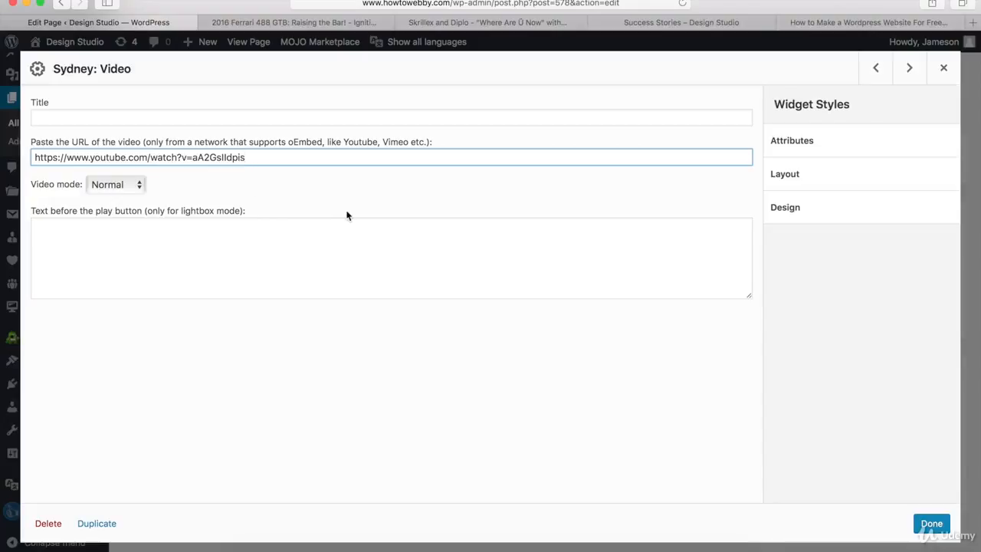
{"action": "left_click", "coordinate": [930, 525]}
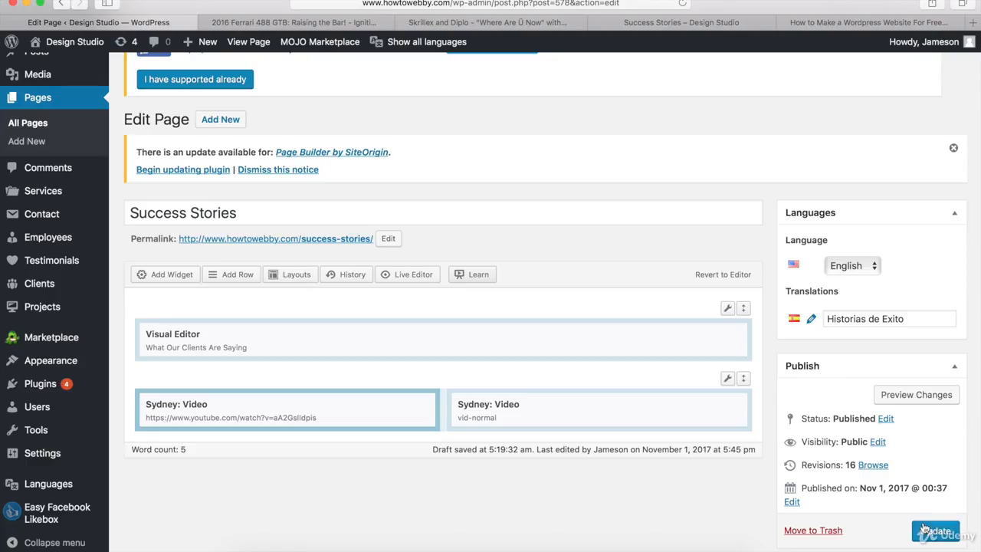
Step: Paste the Skrillex and Diplo YouTube URL into the right video widget and save it
{"action": "mouse_move", "coordinate": [548, 419]}
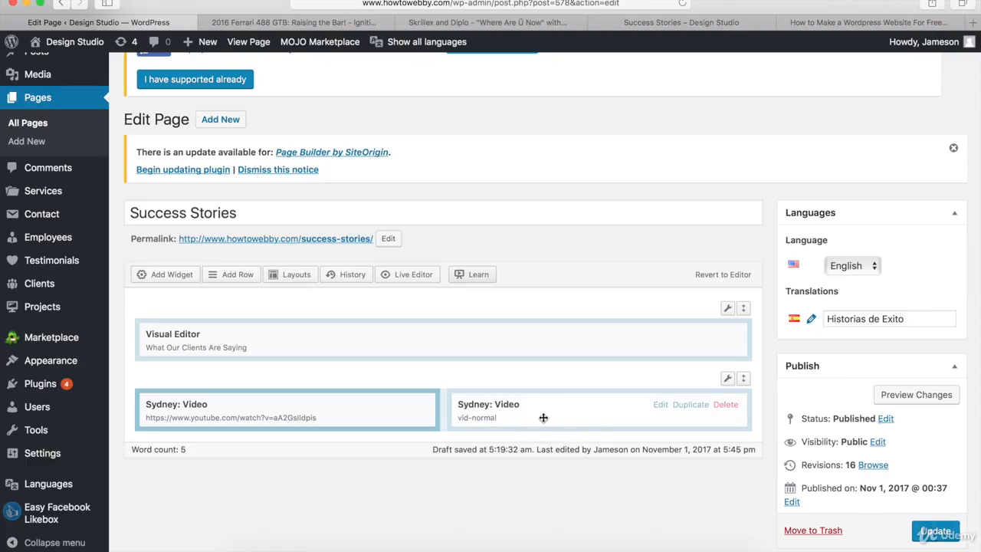
{"action": "left_click", "coordinate": [661, 406]}
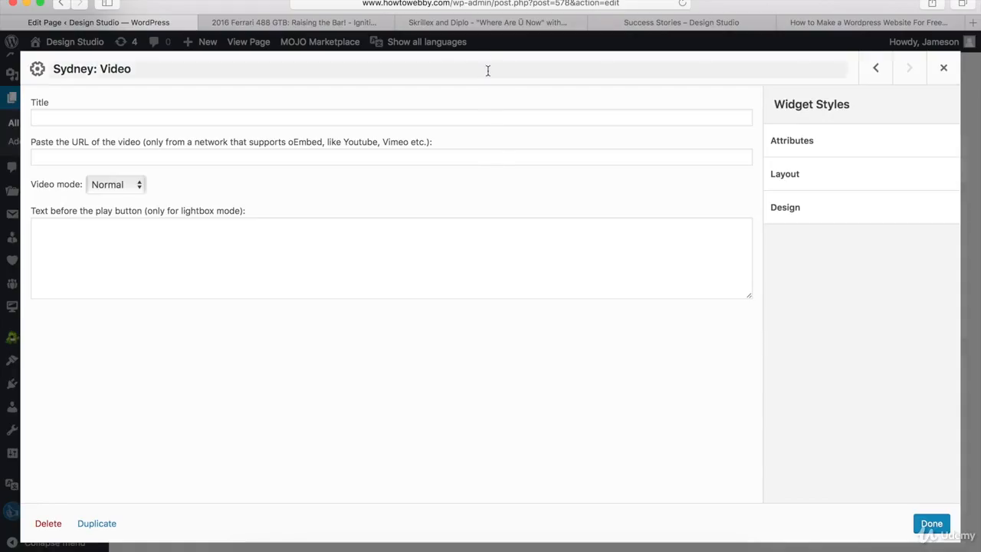
{"action": "left_click", "coordinate": [459, 23]}
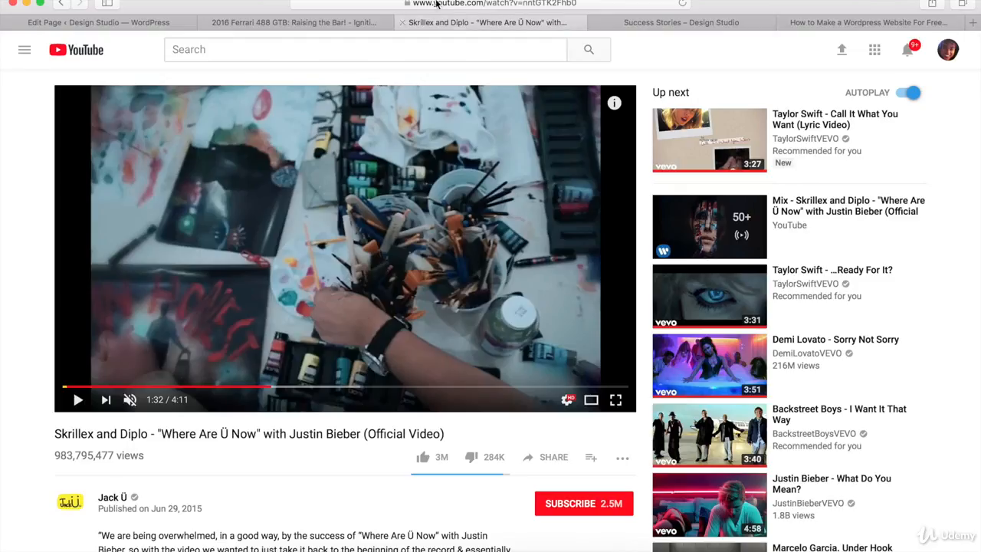
{"action": "left_click", "coordinate": [439, 6]}
{"action": "key", "text": "super+c"}
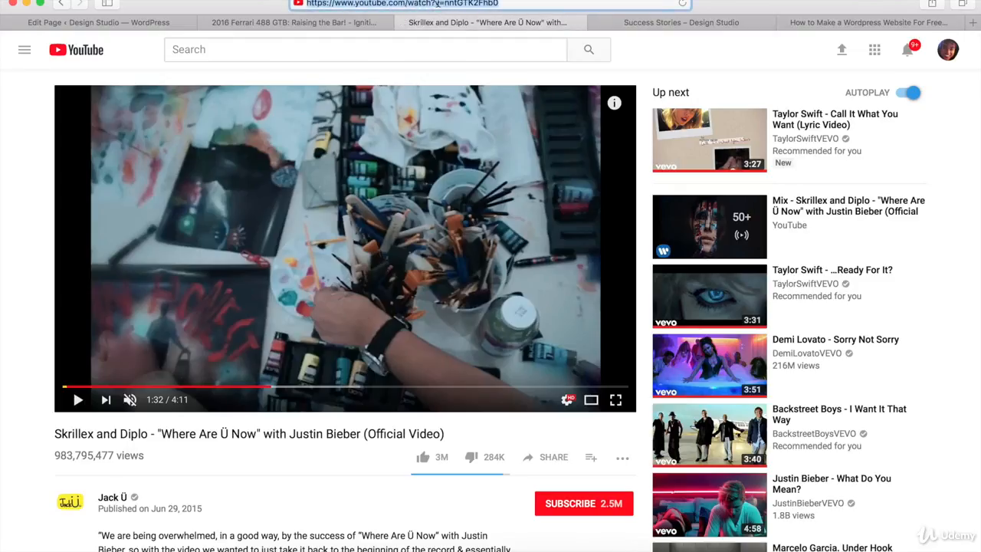
{"action": "left_click", "coordinate": [131, 24]}
{"action": "left_click", "coordinate": [391, 158]}
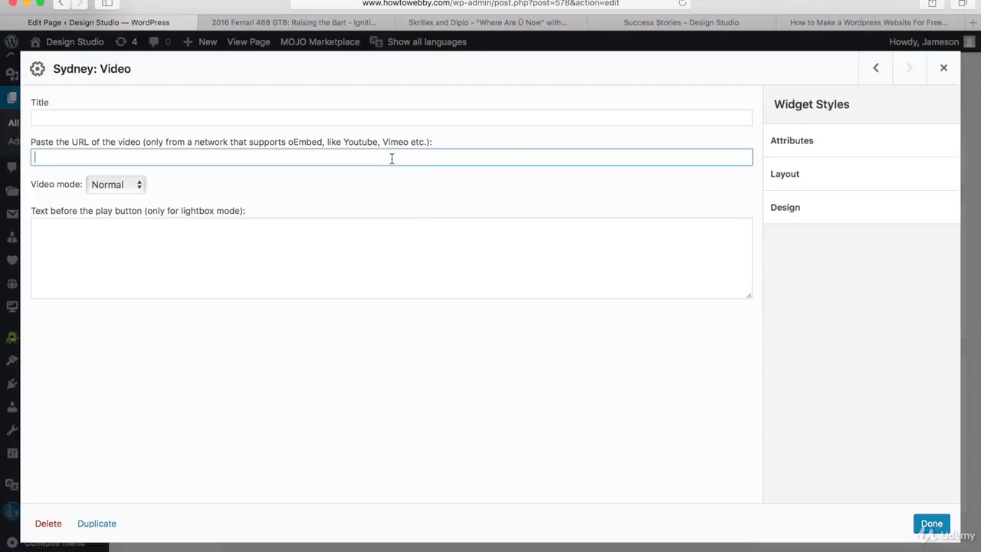
{"action": "key", "text": "super+v"}
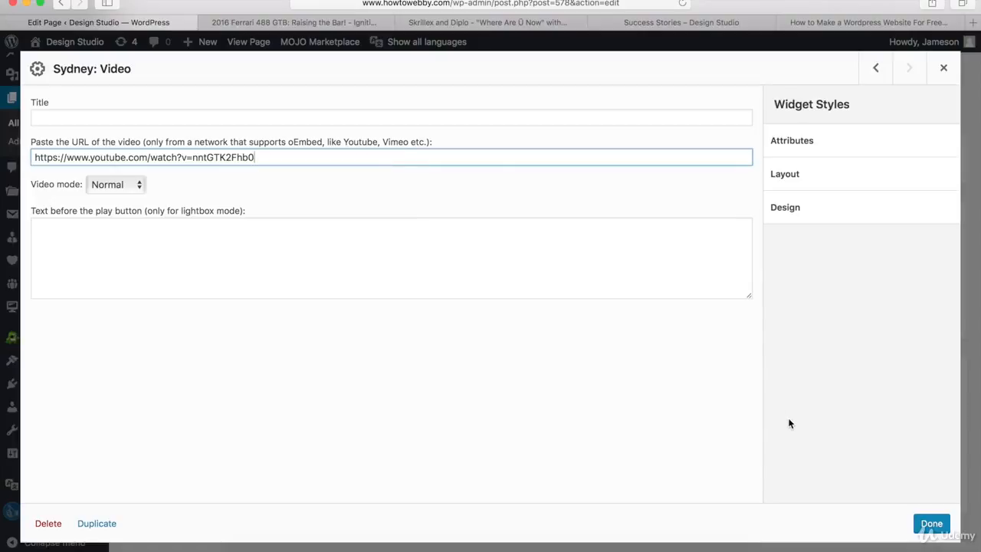
{"action": "left_click", "coordinate": [930, 524]}
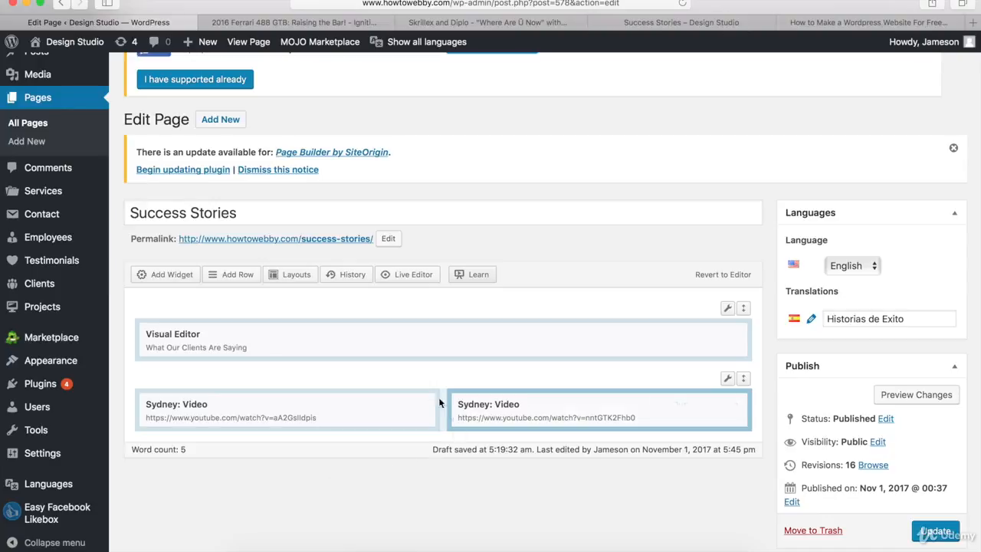
{"action": "mouse_move", "coordinate": [412, 396]}
Step: Update the Success Stories page to save the heading and both video widgets
{"action": "left_click", "coordinate": [936, 531]}
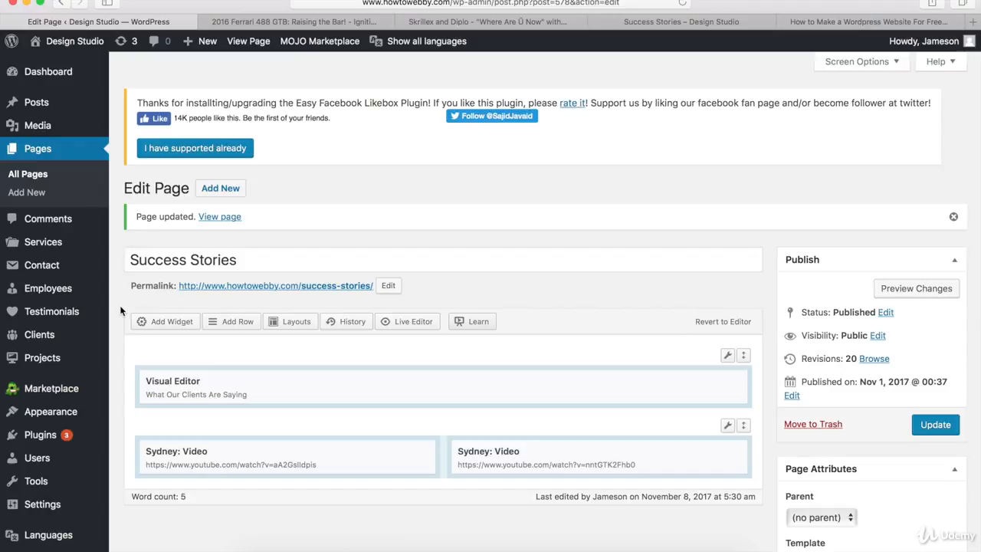
{"action": "mouse_move", "coordinate": [56, 314]}
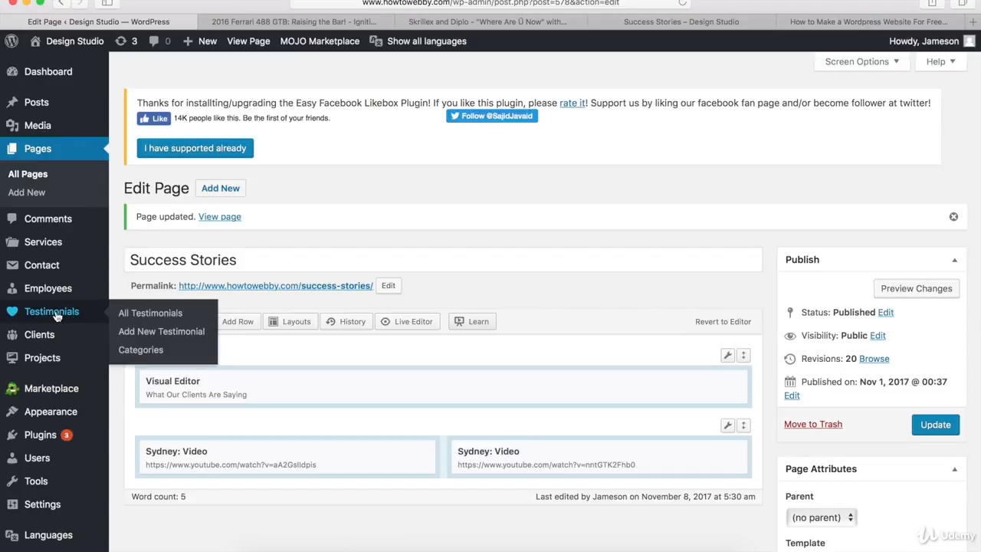
Step: Create a testimonial with the client's name as title, Lorem ipsum body and function 'Director, Goldman Sachs'
{"action": "left_click", "coordinate": [140, 334]}
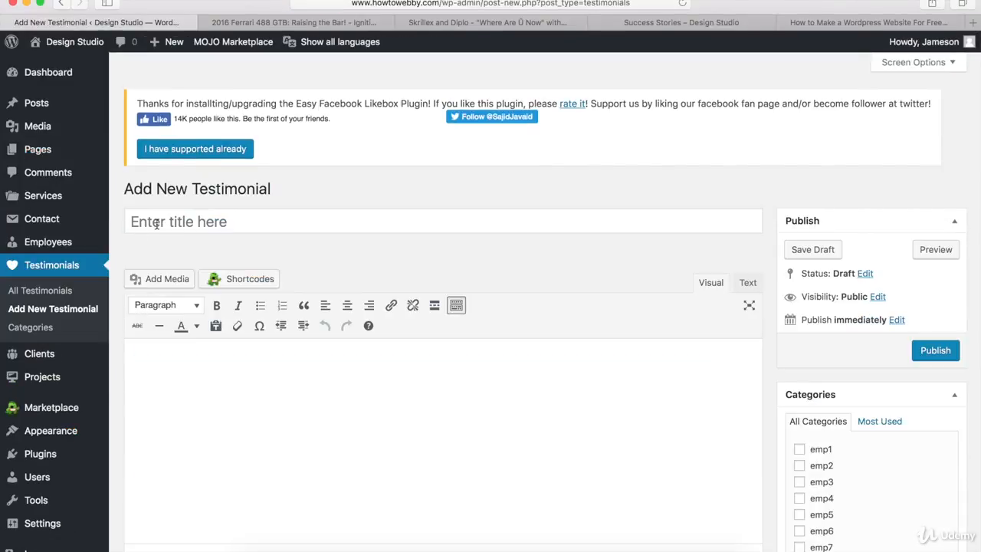
{"action": "left_click", "coordinate": [216, 220]}
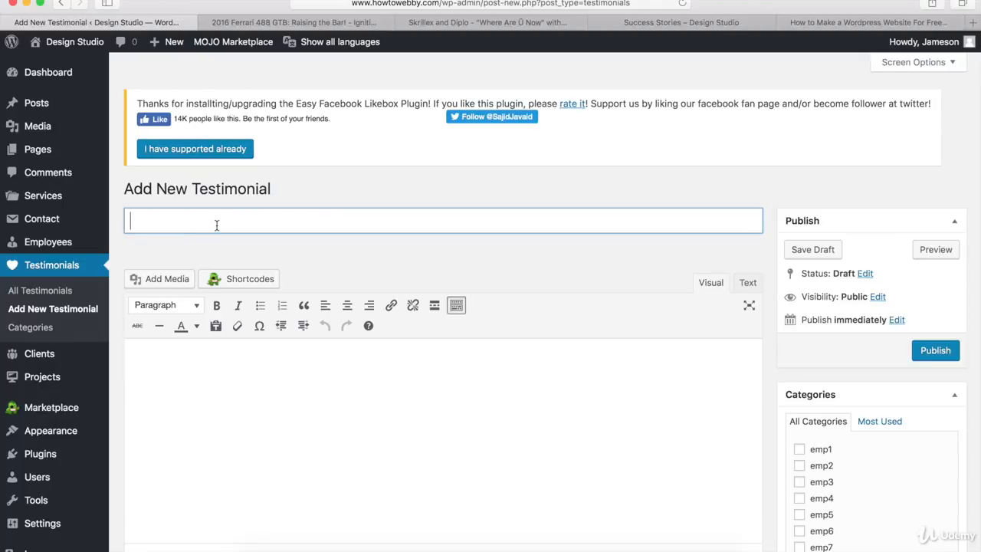
{"action": "type", "text": "Helen Owen"}
{"action": "left_click", "coordinate": [341, 393]}
{"action": "type", "text": "Lorem ipsum dolor sit amet, consectetur adipiscing elit. Aenean ipsum enim, commodo in sapien eget, accumsan maximus metus. Cras eu nulla sit amet nulla aliquet iaculis et porta augue."}
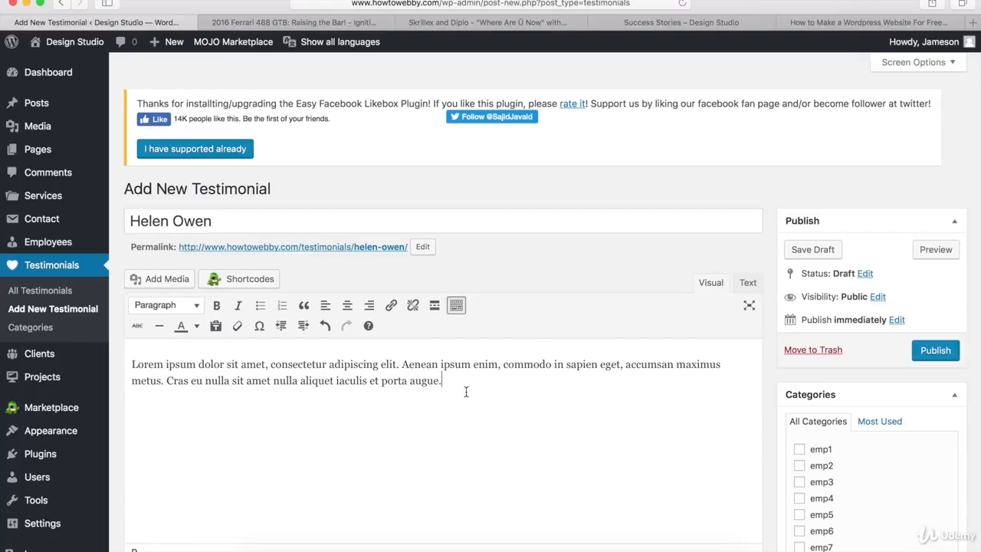
{"action": "scroll", "coordinate": [545, 321], "scroll_direction": "down", "scroll_amount": 8}
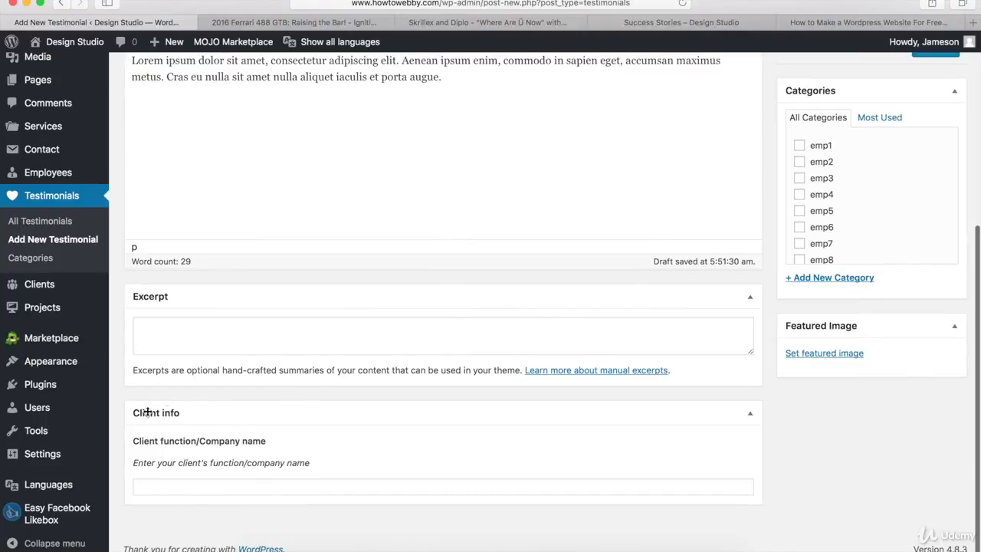
{"action": "left_click", "coordinate": [170, 487]}
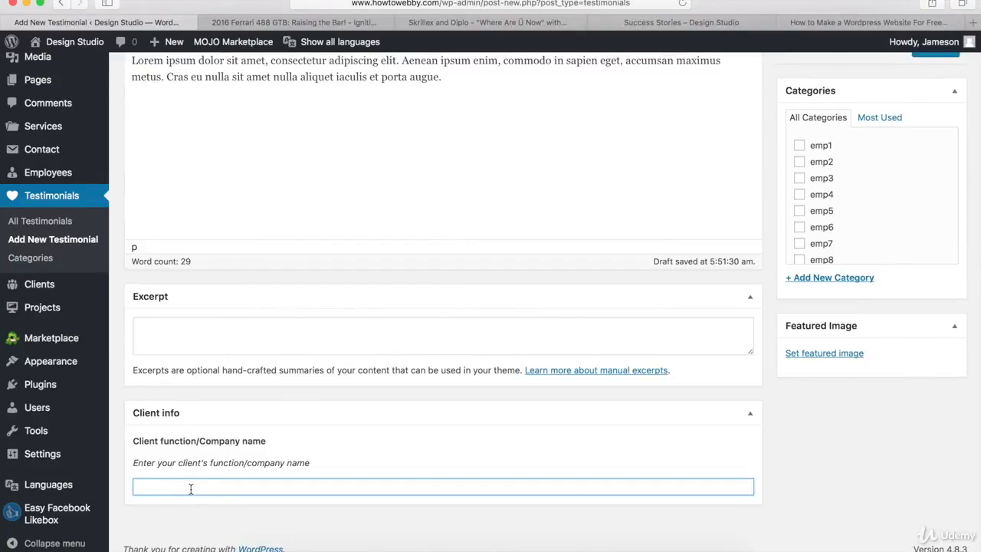
{"action": "type", "text": "Director, Goldman Sachs"}
Step: Set the smiling-woman photo test1.jpg as the testimonial's featured image
{"action": "left_click", "coordinate": [826, 355]}
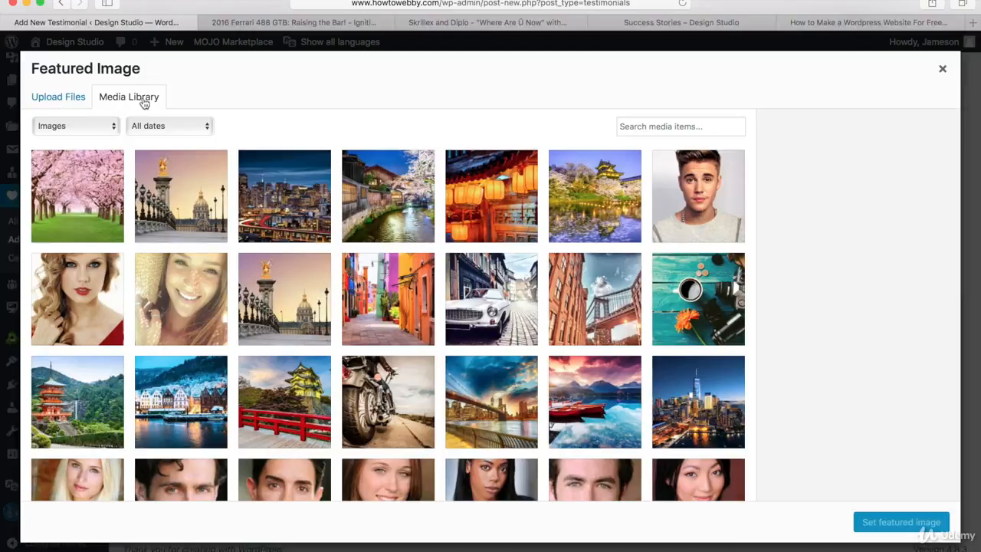
{"action": "left_click", "coordinate": [184, 305]}
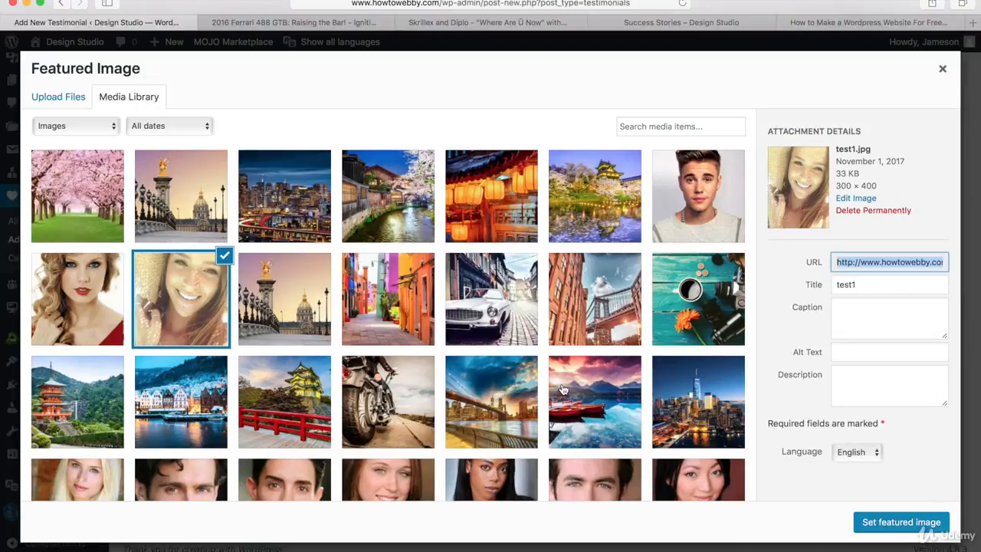
{"action": "left_click", "coordinate": [891, 525]}
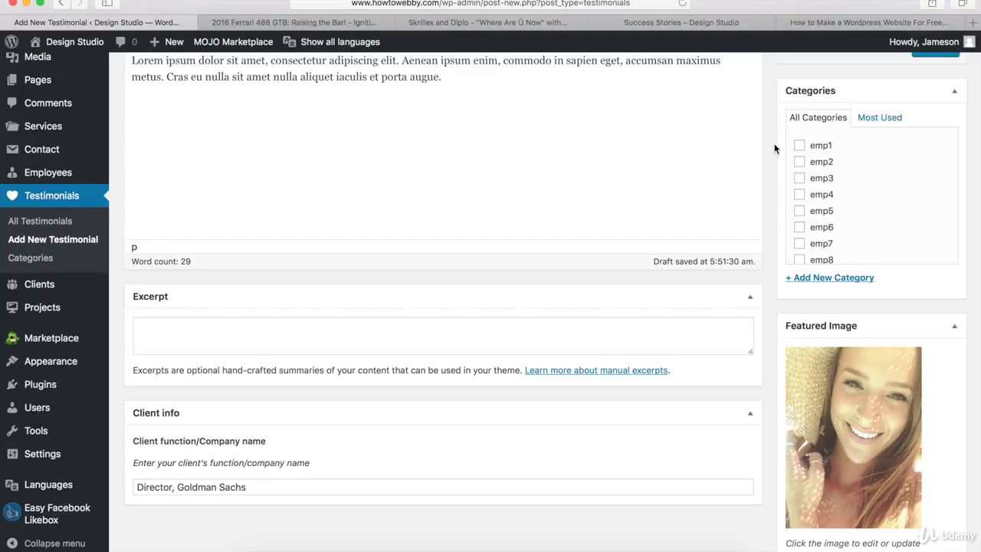
Step: Create and assign a new category 'one', then publish the testimonial
{"action": "left_click", "coordinate": [820, 281]}
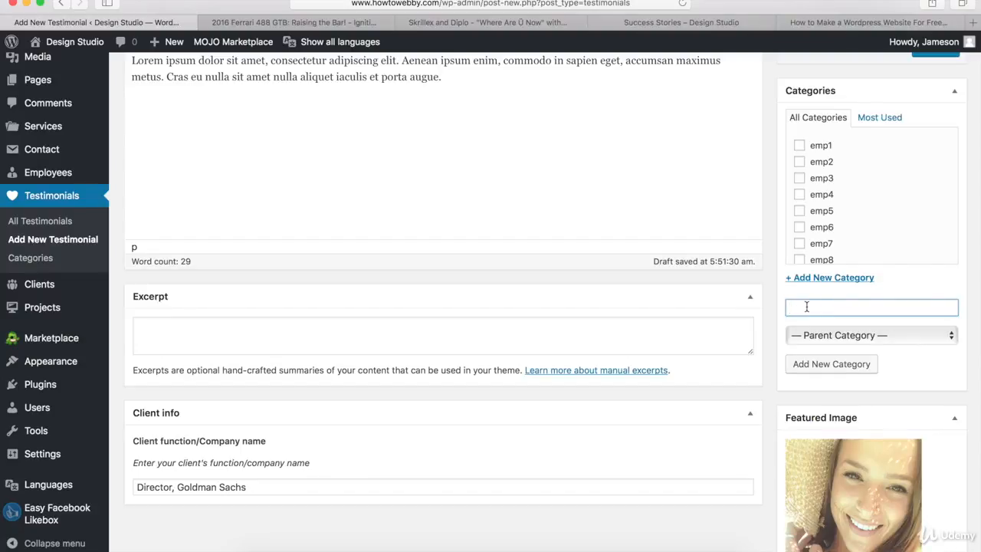
{"action": "left_click", "coordinate": [810, 361]}
{"action": "scroll", "coordinate": [766, 159], "scroll_direction": "up", "scroll_amount": 5}
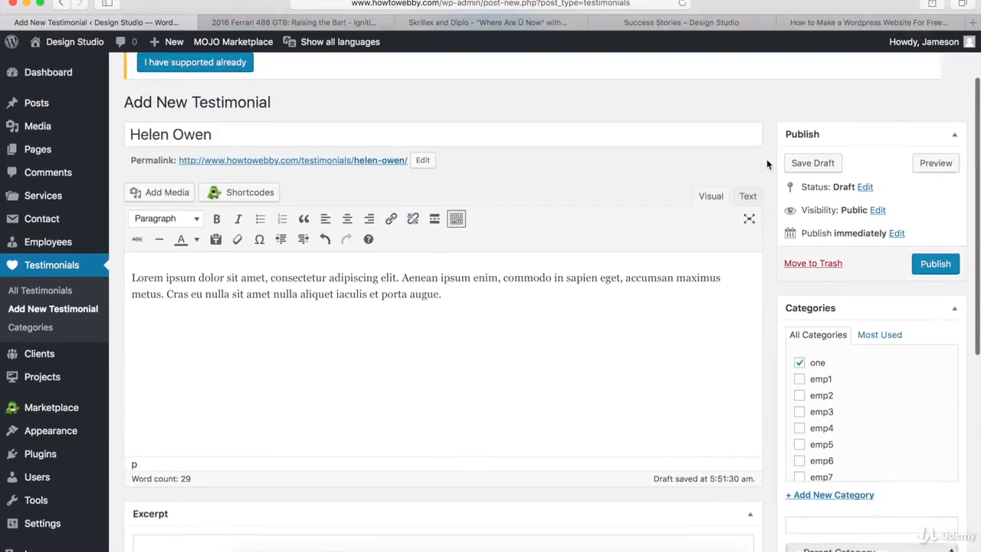
{"action": "left_click", "coordinate": [934, 278]}
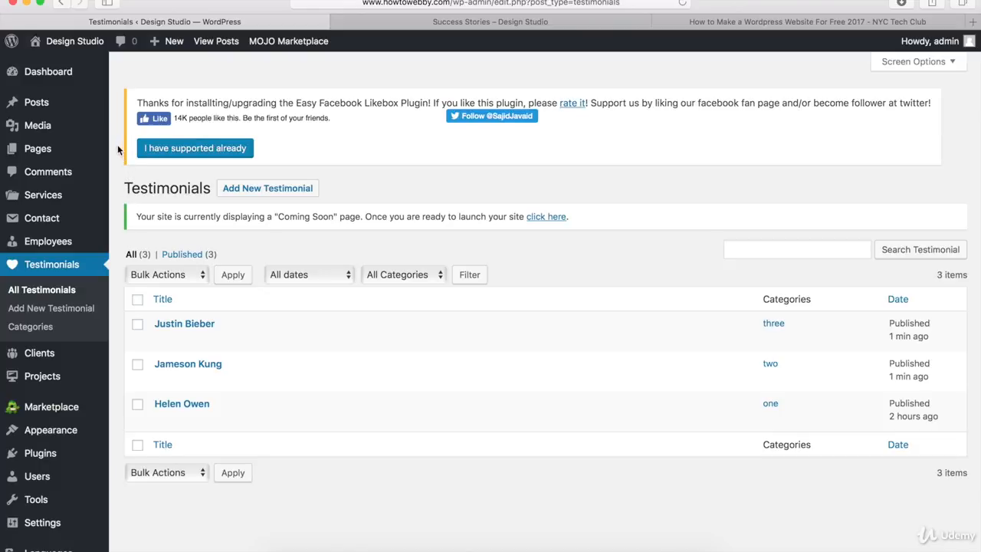
Step: Bring up the Testimonials list showing three testimonials in categories one, two and three
{"action": "mouse_move", "coordinate": [40, 154]}
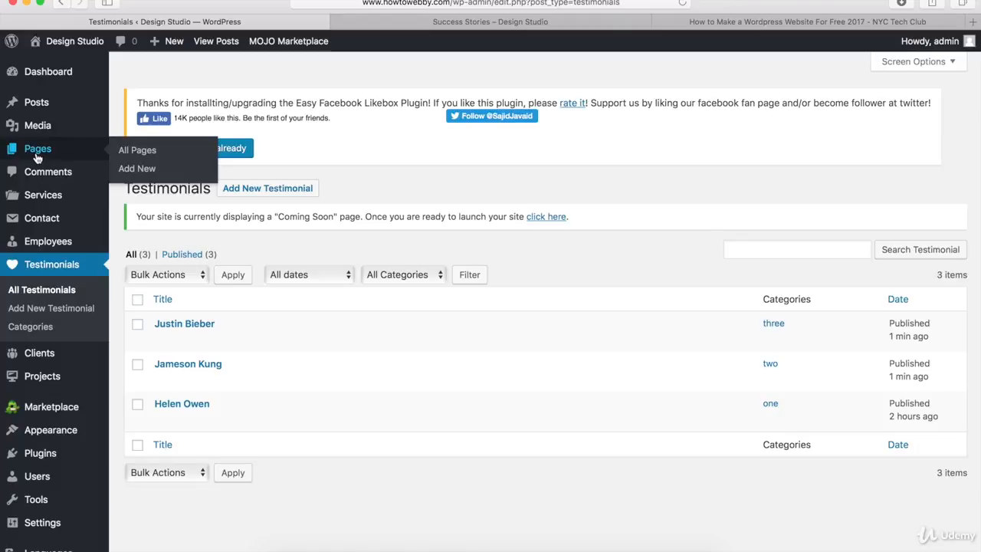
Step: From the All Pages list, open the Success Stories page in the editor
{"action": "left_click", "coordinate": [136, 152]}
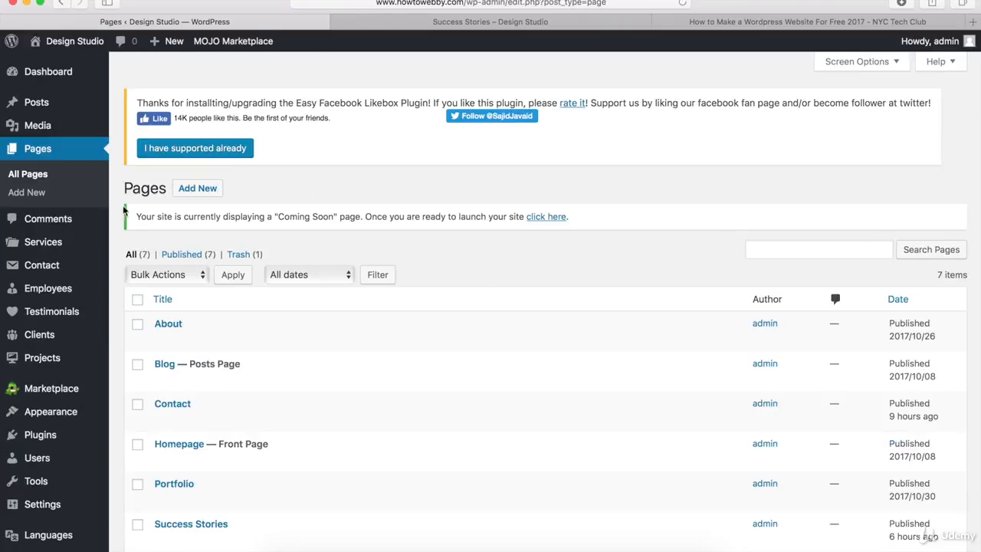
{"action": "scroll", "coordinate": [128, 207], "scroll_direction": "down", "scroll_amount": 4}
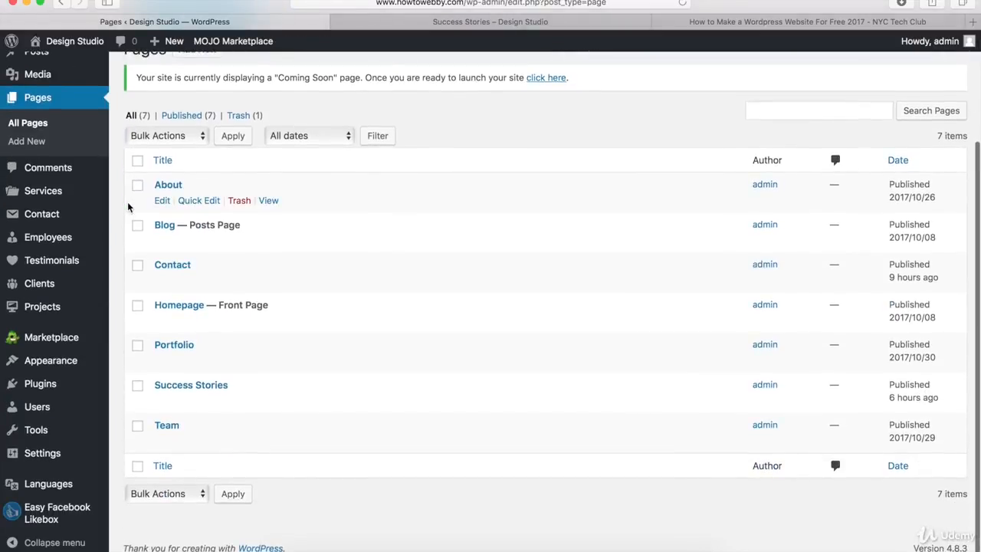
{"action": "scroll", "coordinate": [128, 207], "scroll_direction": "up", "scroll_amount": 4}
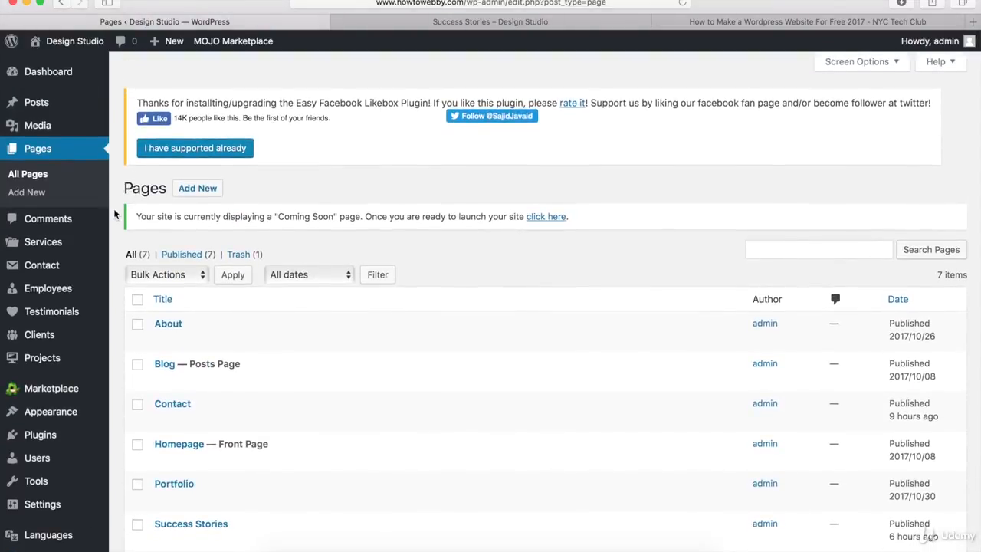
{"action": "scroll", "coordinate": [114, 214], "scroll_direction": "down", "scroll_amount": 4}
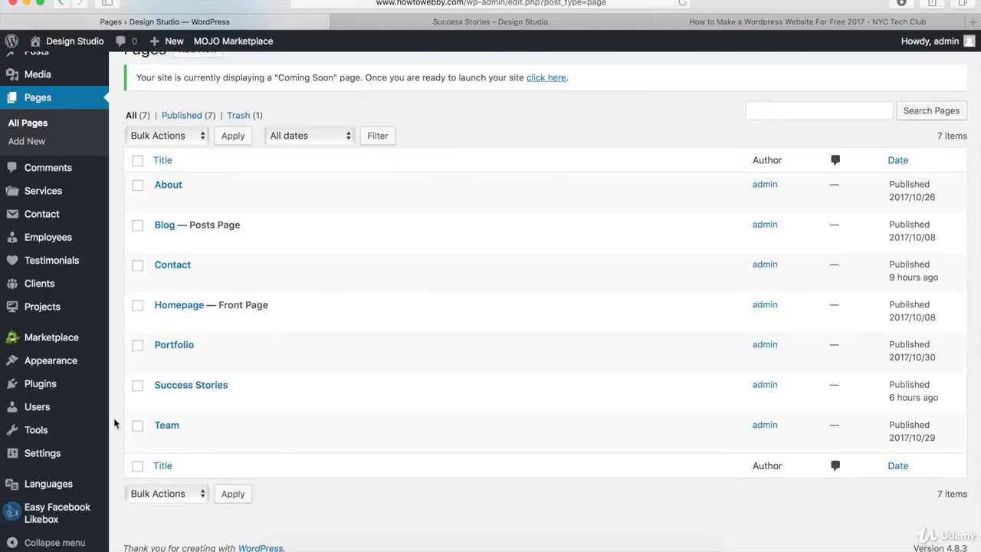
{"action": "mouse_move", "coordinate": [156, 403]}
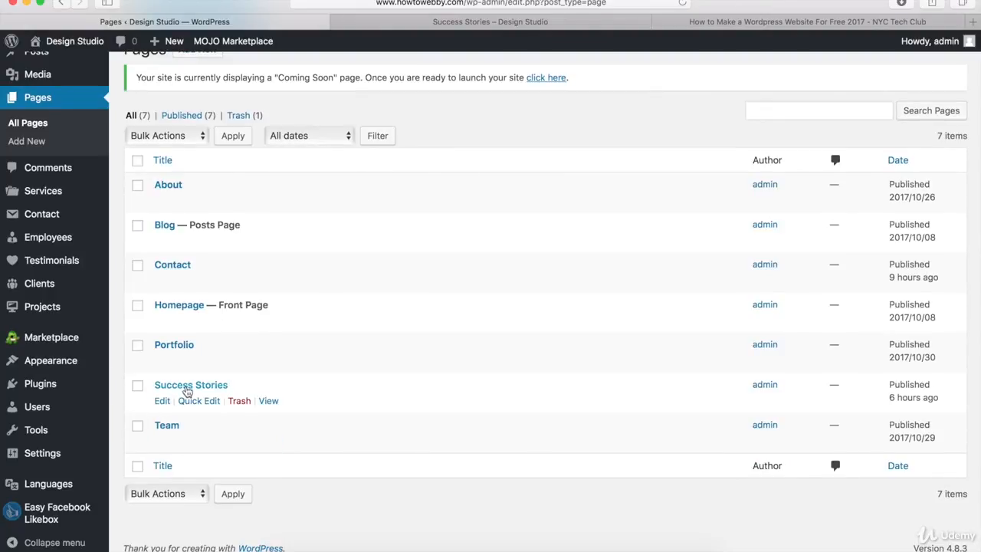
{"action": "left_click", "coordinate": [161, 404]}
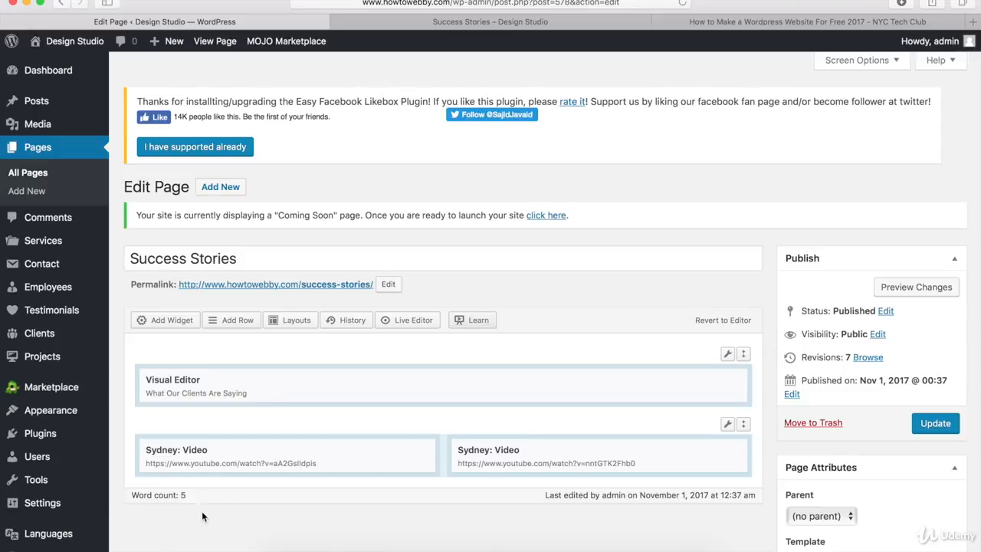
Step: Insert a three-column row with 40 px top/bottom padding below the video row
{"action": "left_click", "coordinate": [236, 320]}
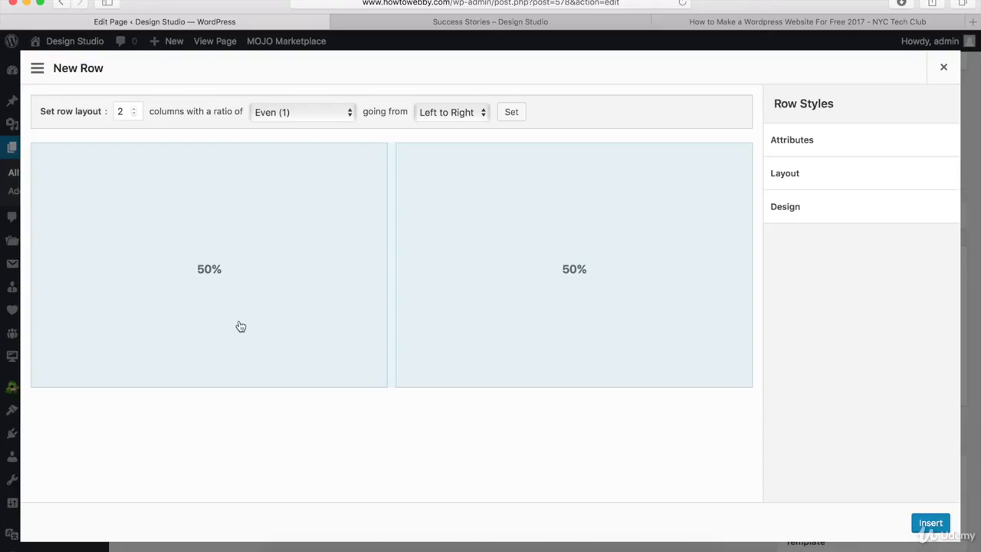
{"action": "left_click", "coordinate": [132, 108]}
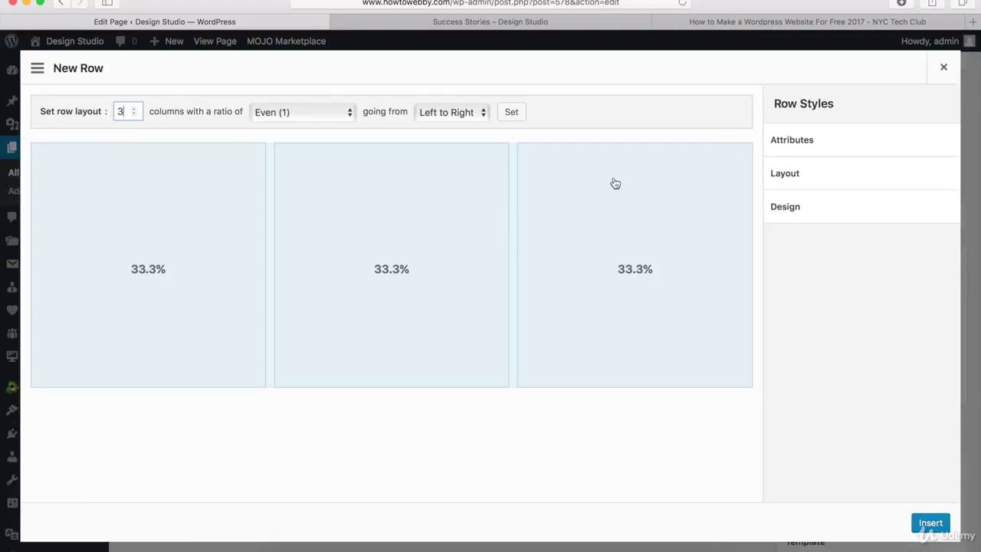
{"action": "left_click", "coordinate": [804, 177]}
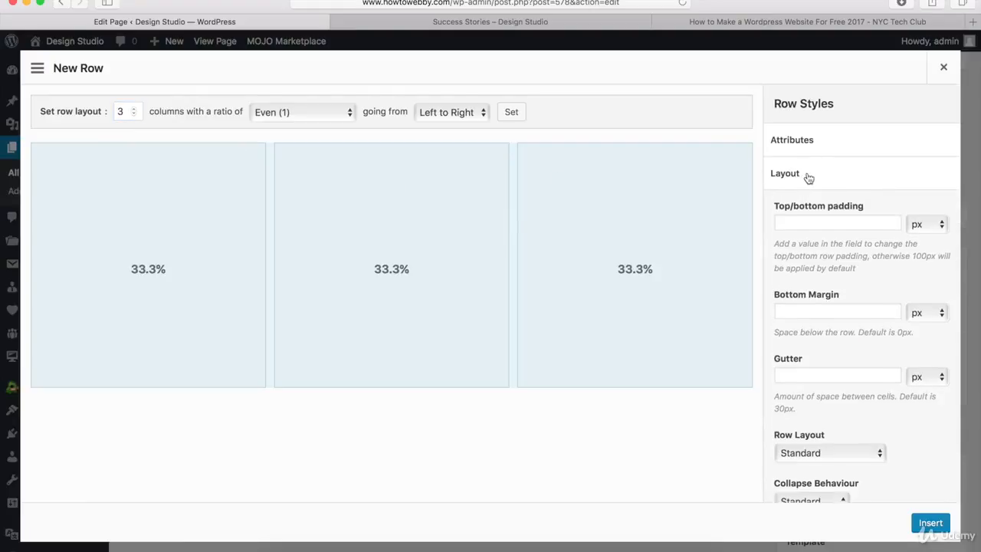
{"action": "left_click", "coordinate": [793, 222]}
{"action": "type", "text": "40"}
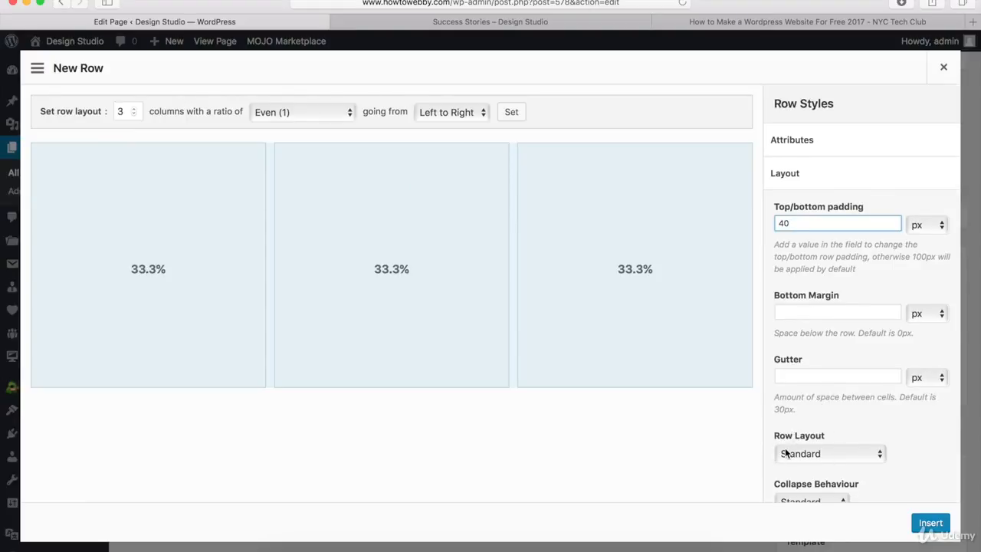
{"action": "left_click", "coordinate": [837, 182]}
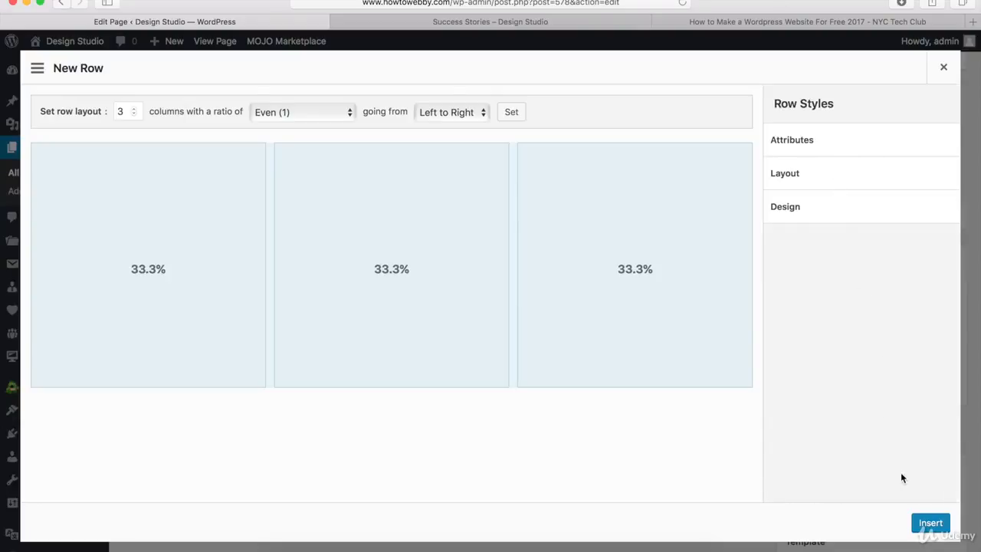
{"action": "left_click", "coordinate": [931, 524]}
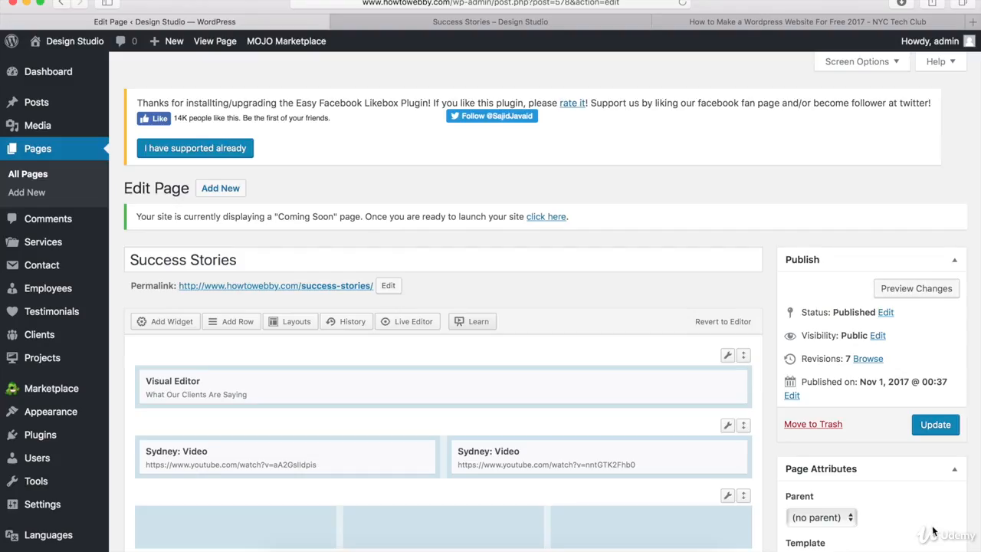
Step: Add a Sydney FP: Testimonials widget, duplicate it twice, and move the copies into columns two and three
{"action": "scroll", "coordinate": [539, 398], "scroll_direction": "down", "scroll_amount": 5}
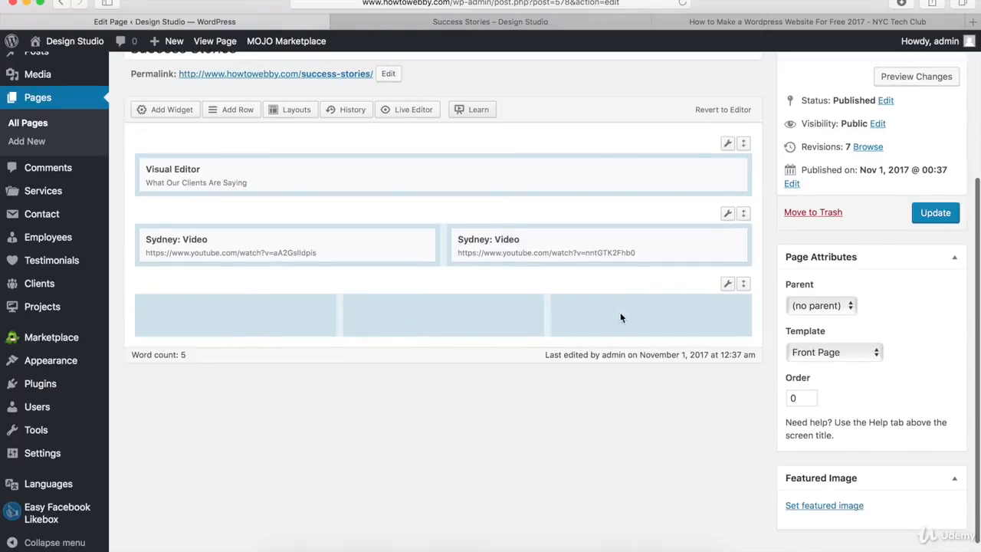
{"action": "left_click", "coordinate": [159, 112]}
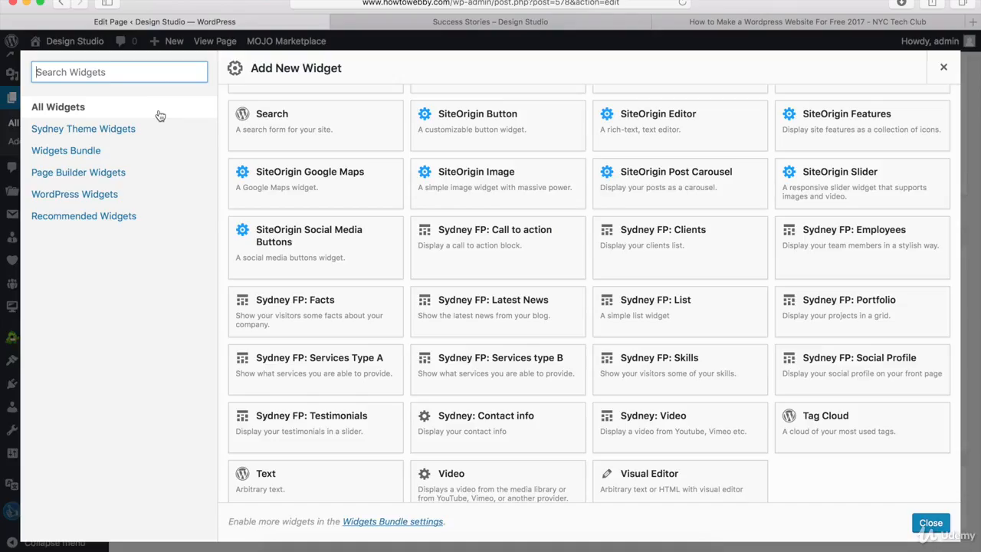
{"action": "left_click", "coordinate": [314, 429]}
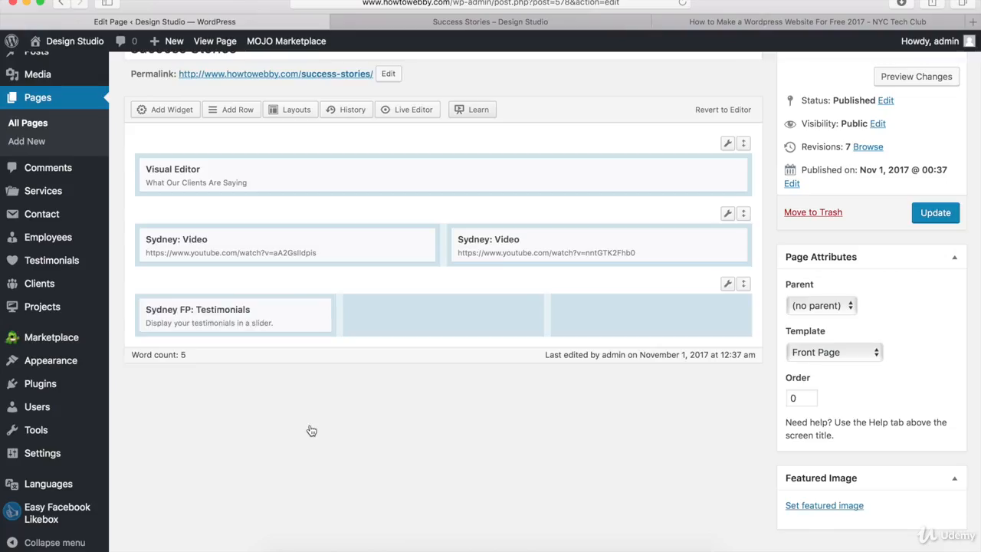
{"action": "mouse_move", "coordinate": [226, 320]}
{"action": "left_click", "coordinate": [278, 310]}
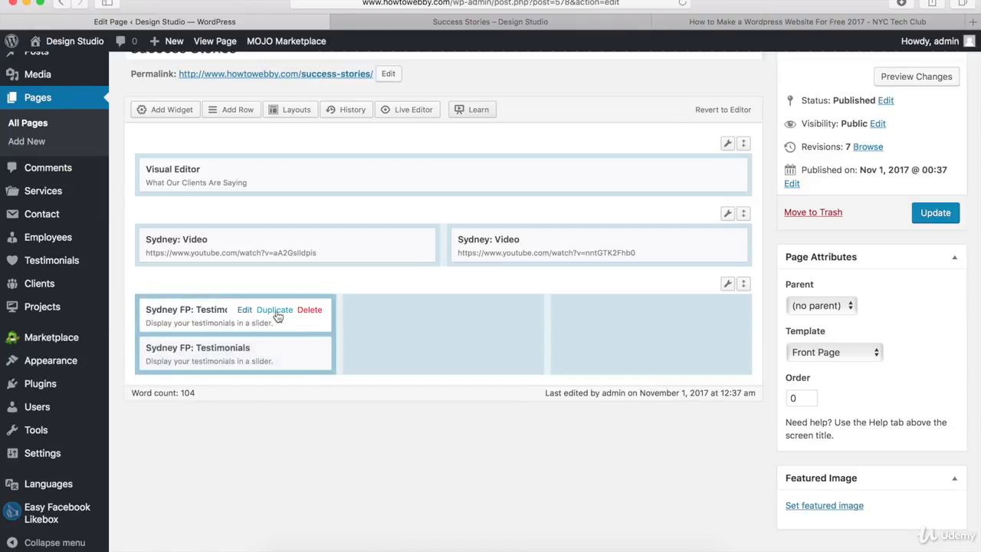
{"action": "left_click", "coordinate": [278, 309]}
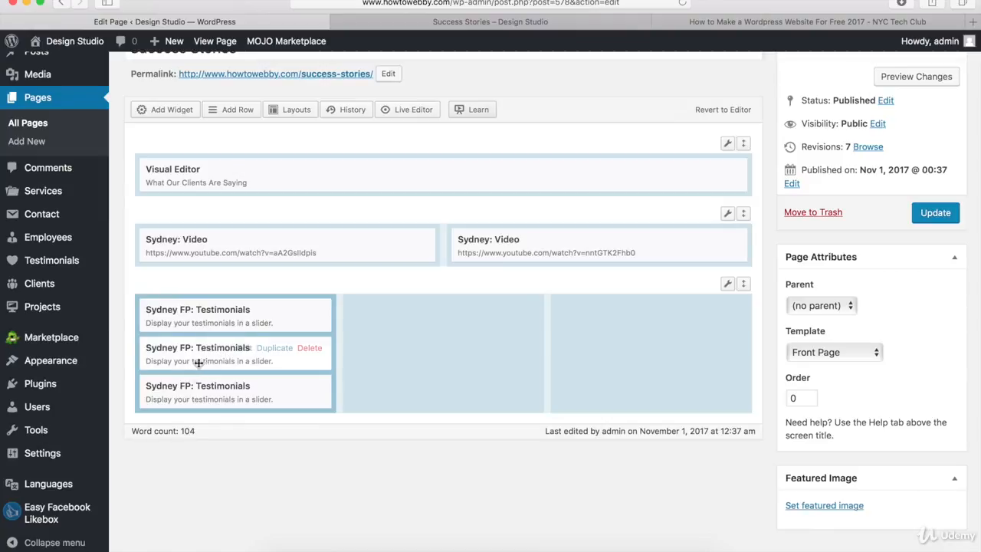
{"action": "left_click_drag", "start_coordinate": [191, 358], "coordinate": [374, 326]}
{"action": "left_click_drag", "start_coordinate": [197, 353], "coordinate": [601, 326]}
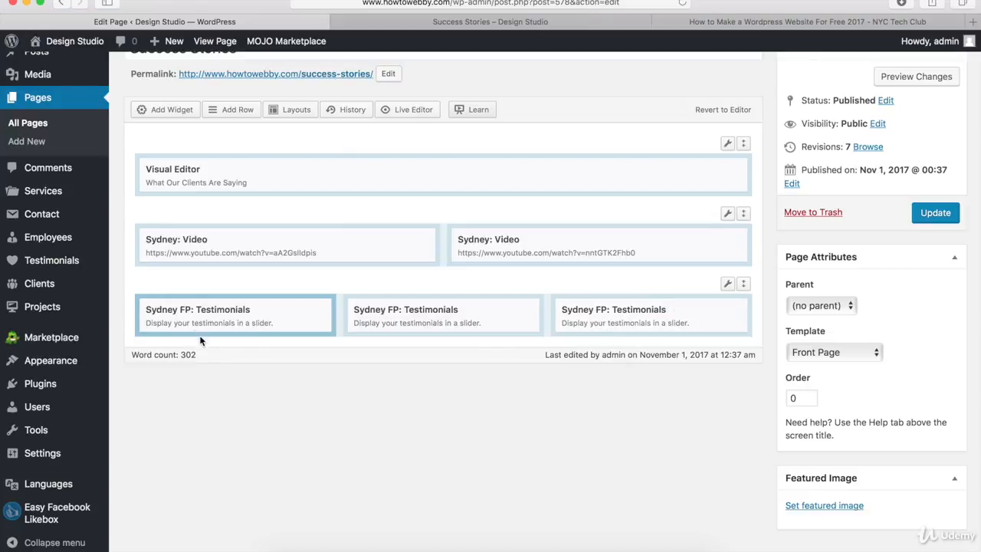
Step: Set the first Testimonials widget to show 1 testimonial from category slug 'one'
{"action": "mouse_move", "coordinate": [192, 321]}
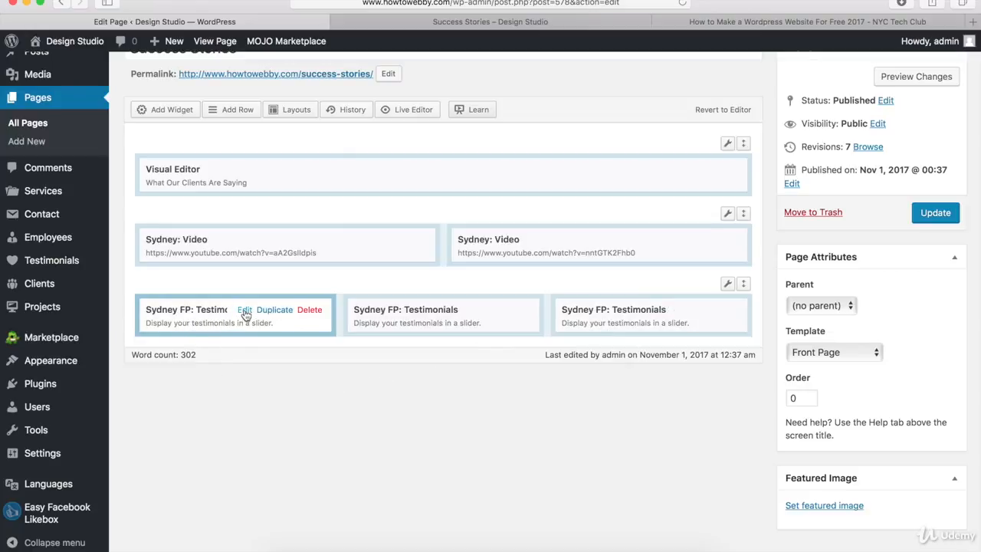
{"action": "left_click", "coordinate": [245, 312]}
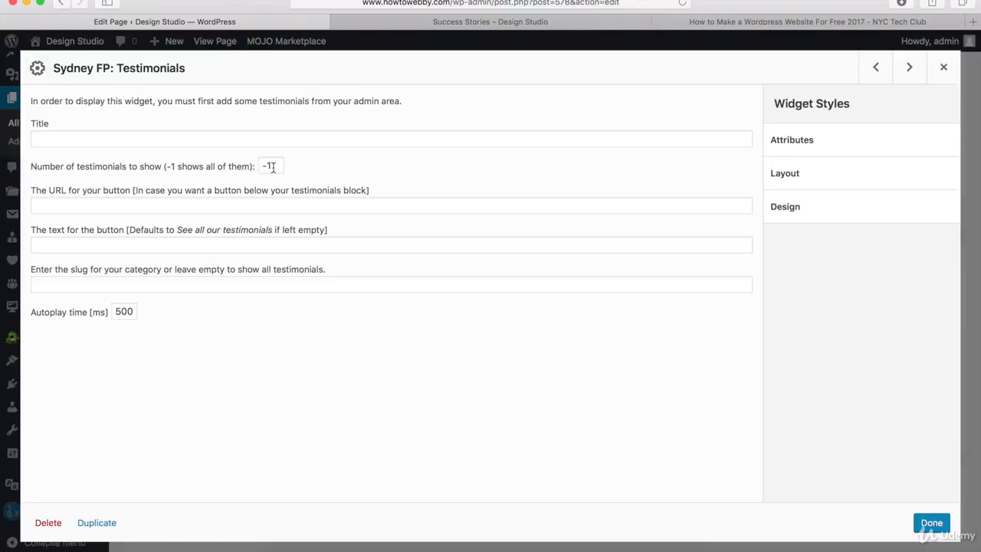
{"action": "left_click_drag", "start_coordinate": [273, 168], "coordinate": [258, 166]}
{"action": "type", "text": "1"}
{"action": "left_click", "coordinate": [86, 286]}
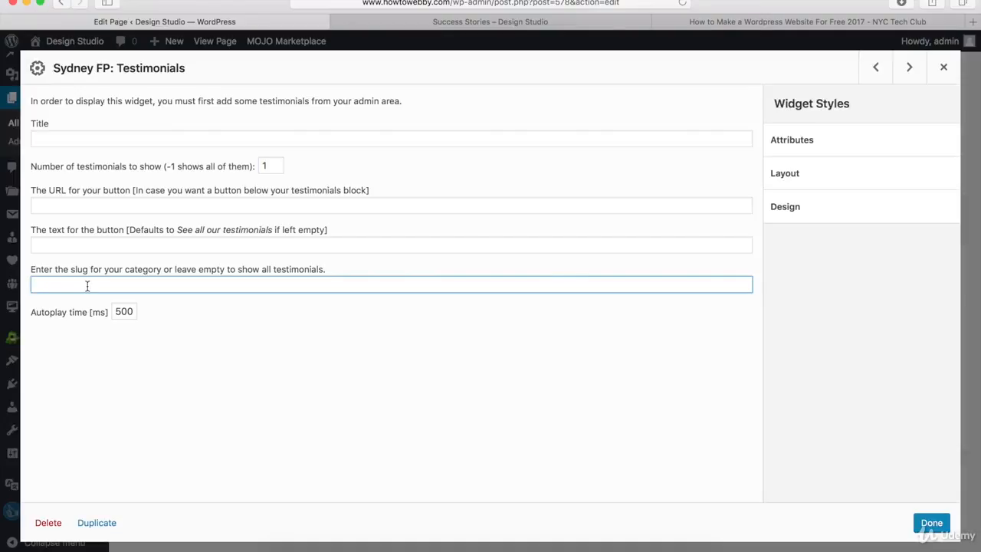
{"action": "type", "text": "one"}
{"action": "left_click", "coordinate": [931, 525]}
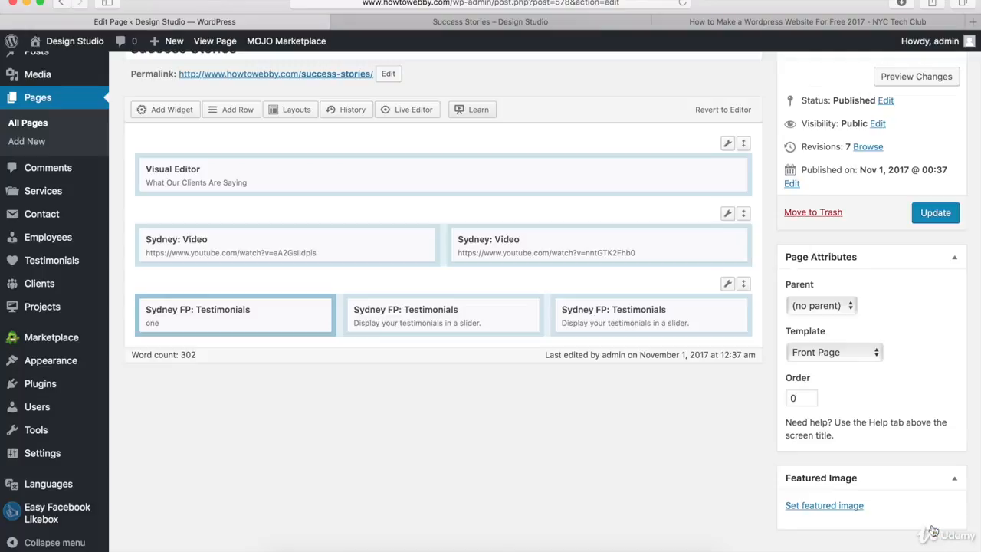
Step: Set the middle Testimonials widget to show 1 testimonial from category slug 'two'
{"action": "mouse_move", "coordinate": [429, 326]}
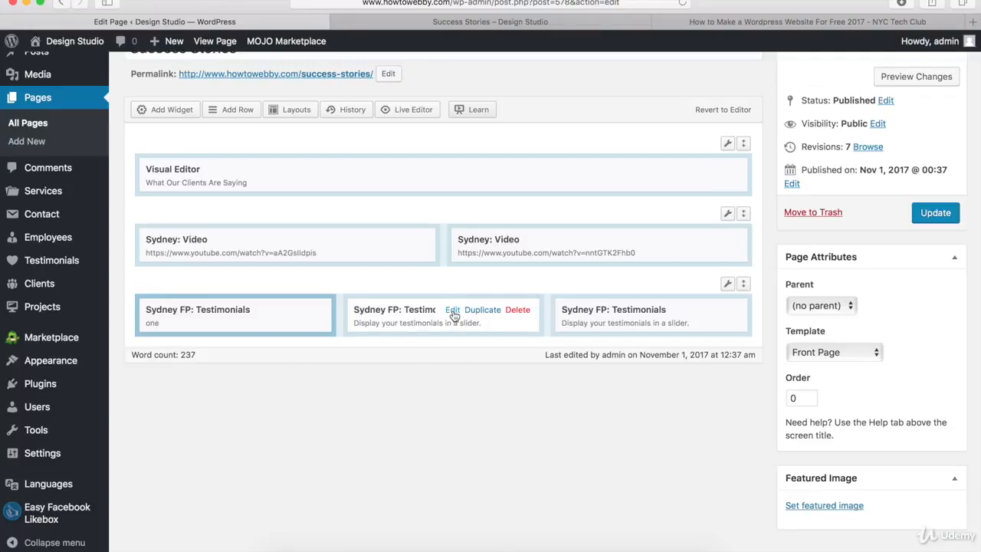
{"action": "left_click", "coordinate": [452, 310]}
{"action": "left_click_drag", "start_coordinate": [277, 166], "coordinate": [250, 165]}
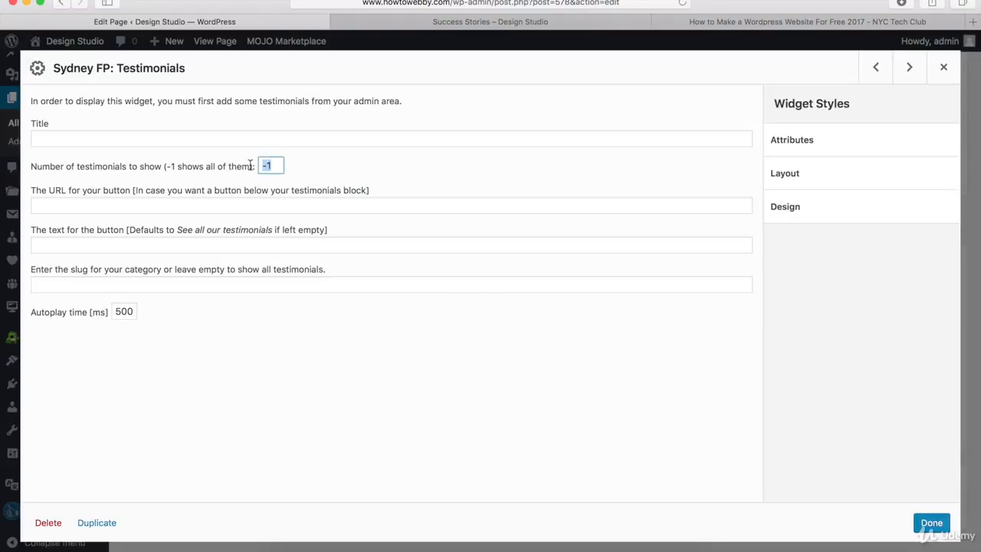
{"action": "type", "text": "1"}
{"action": "left_click", "coordinate": [211, 282]}
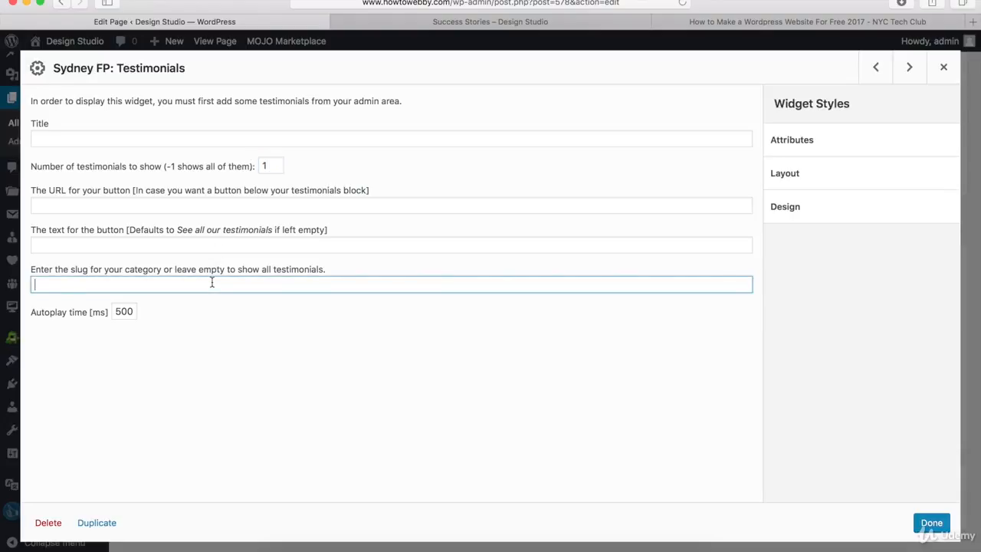
{"action": "type", "text": "two"}
{"action": "left_click", "coordinate": [931, 523]}
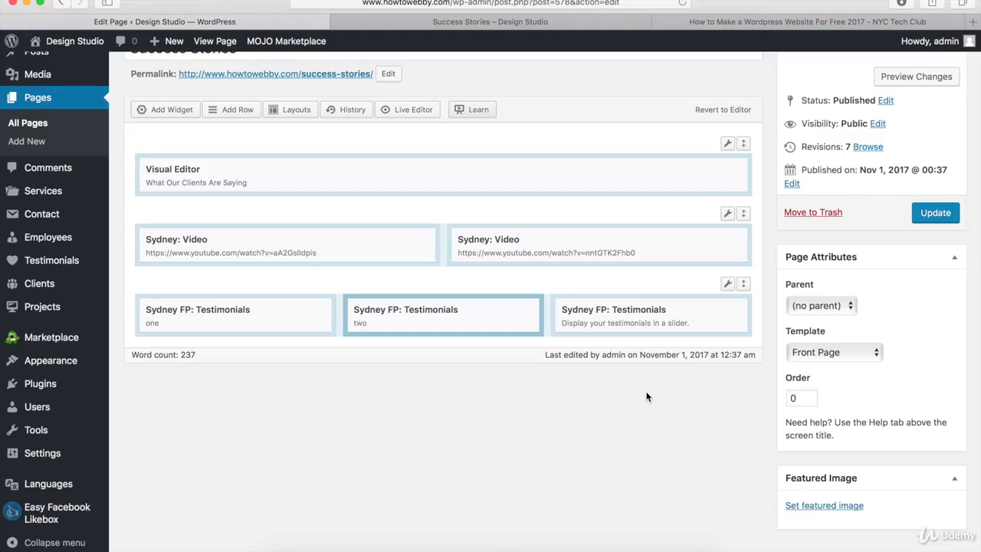
{"action": "mouse_move", "coordinate": [617, 325]}
Step: Set the third Testimonials widget to show 1 testimonial from category slug 'three'
{"action": "left_click", "coordinate": [662, 314]}
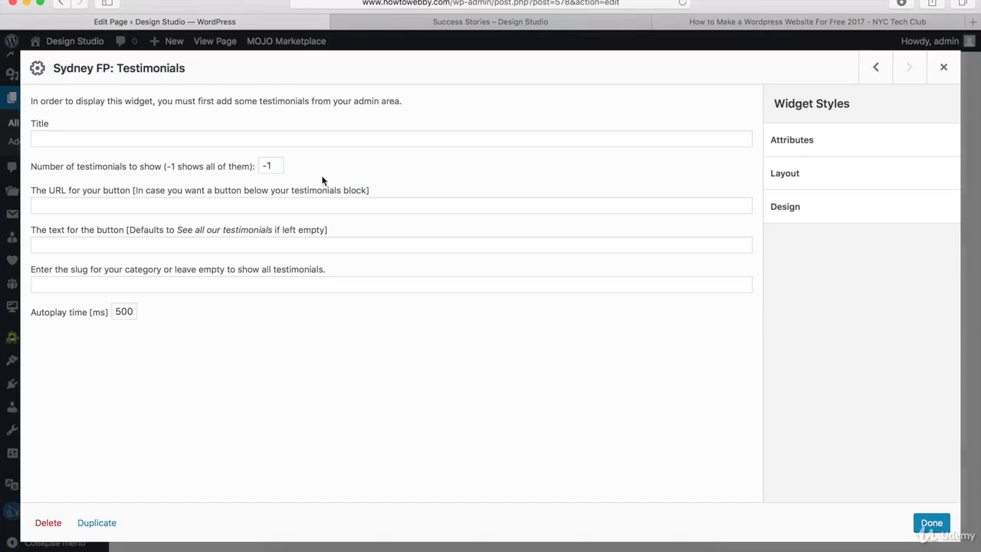
{"action": "double_click", "coordinate": [268, 165]}
{"action": "type", "text": "1"}
{"action": "left_click", "coordinate": [174, 283]}
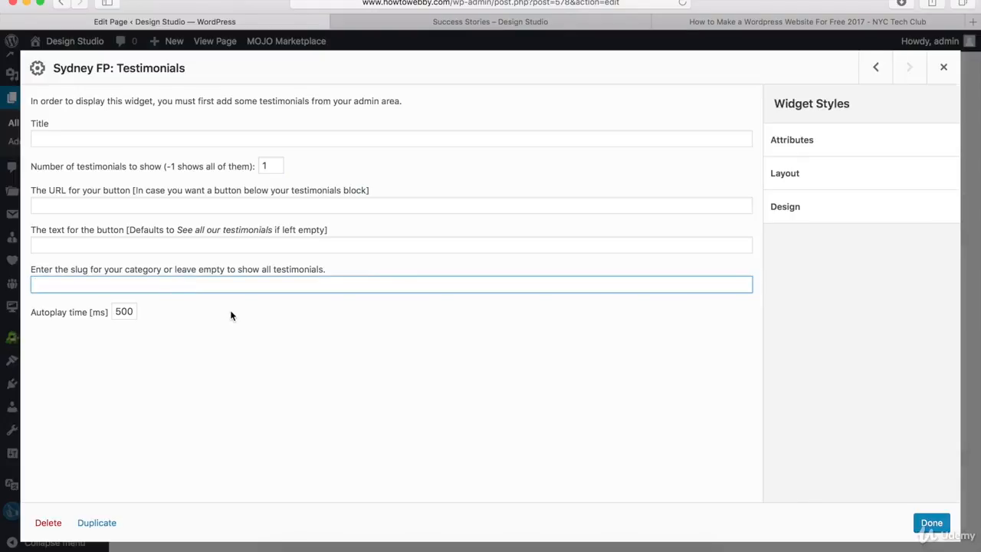
{"action": "type", "text": "three"}
{"action": "left_click", "coordinate": [930, 524]}
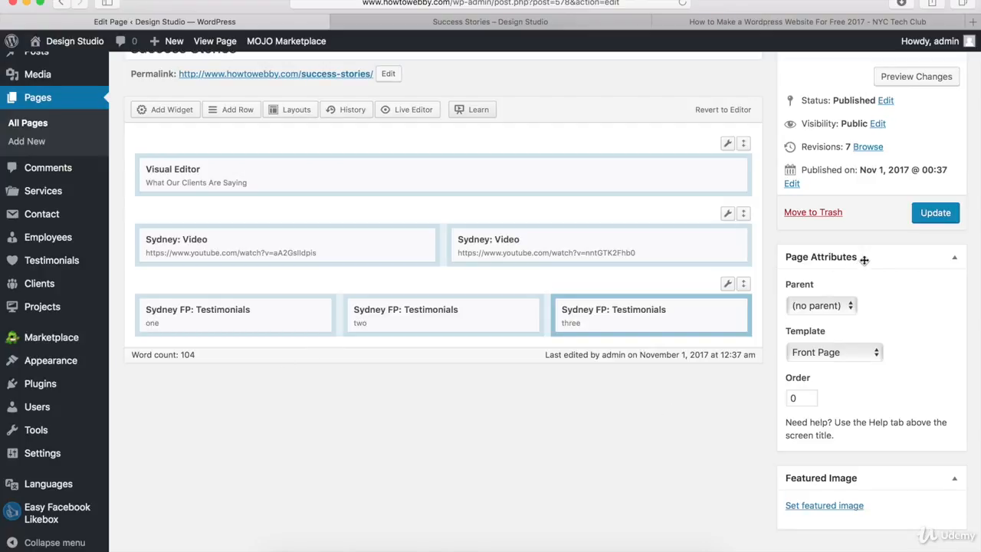
Step: Update the Success Stories page, check the three testimonials on the live page, and return to the editor
{"action": "left_click", "coordinate": [936, 214]}
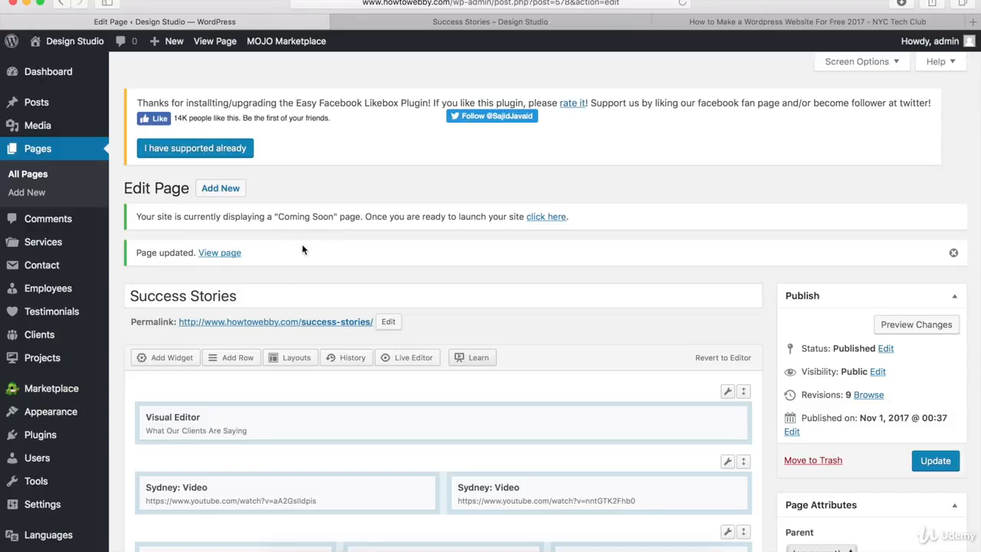
{"action": "left_click", "coordinate": [470, 22]}
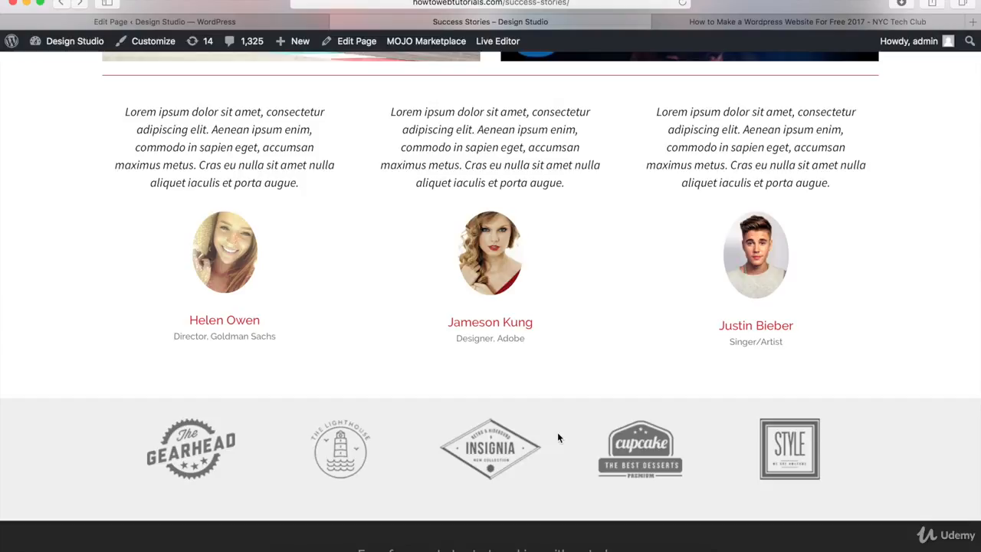
{"action": "left_click", "coordinate": [270, 21]}
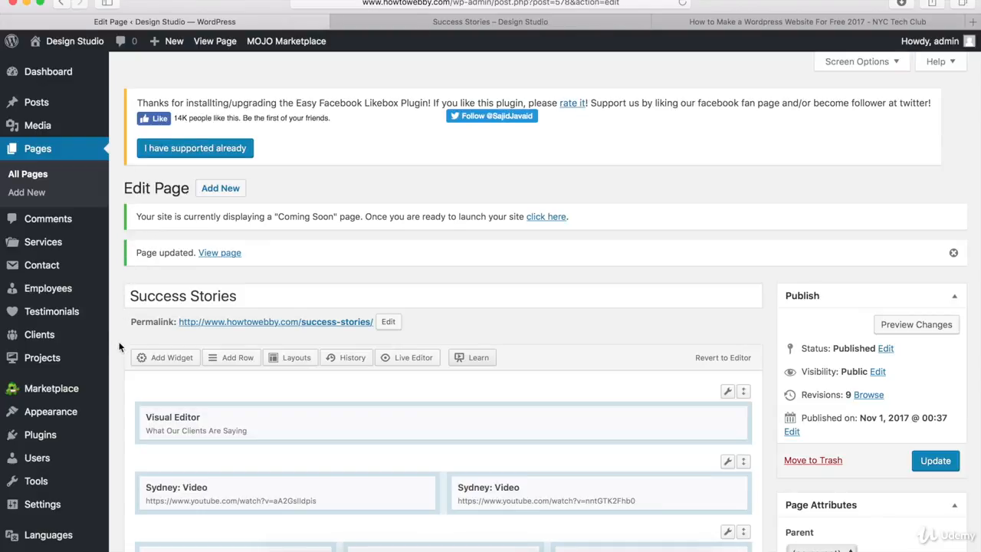
Step: Create and publish client 'Client 1' with the Gearhead logo as its featured image
{"action": "mouse_move", "coordinate": [47, 338]}
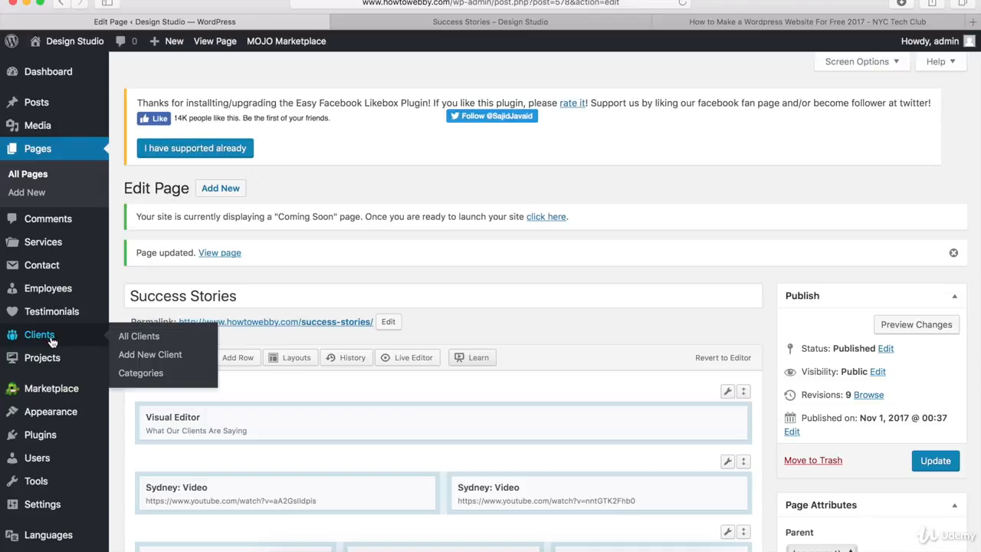
{"action": "left_click", "coordinate": [138, 357]}
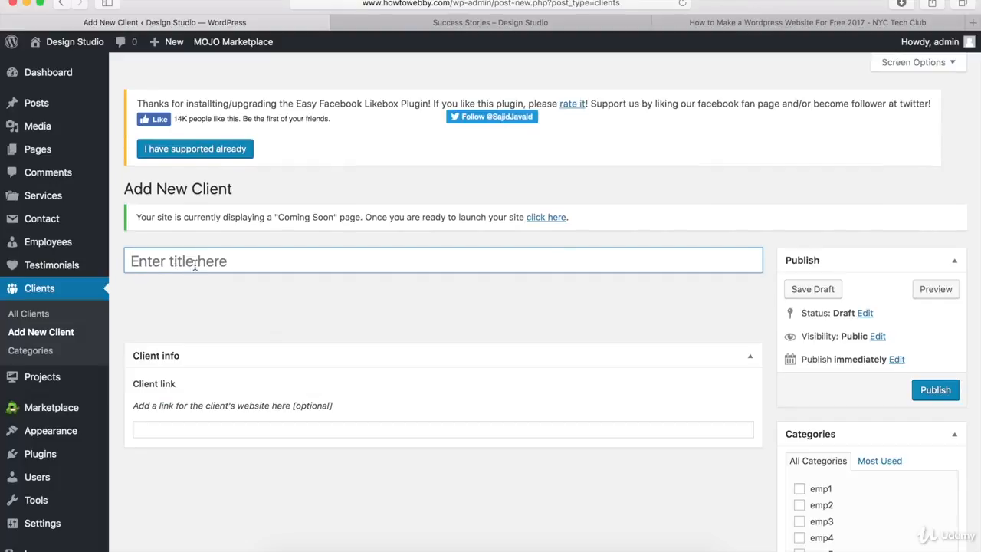
{"action": "type", "text": "Client 1"}
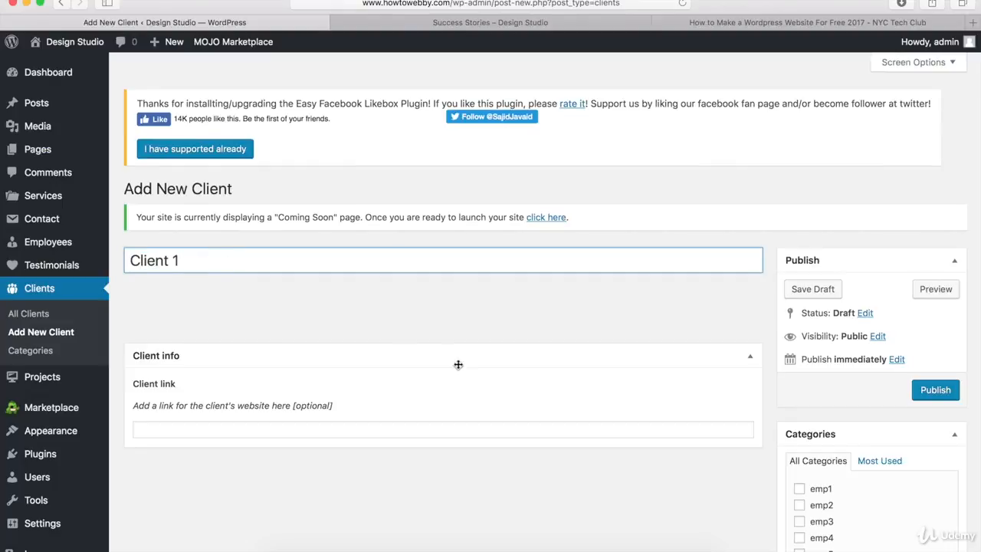
{"action": "left_click", "coordinate": [494, 296]}
{"action": "scroll", "coordinate": [494, 296], "scroll_direction": "down", "scroll_amount": 5}
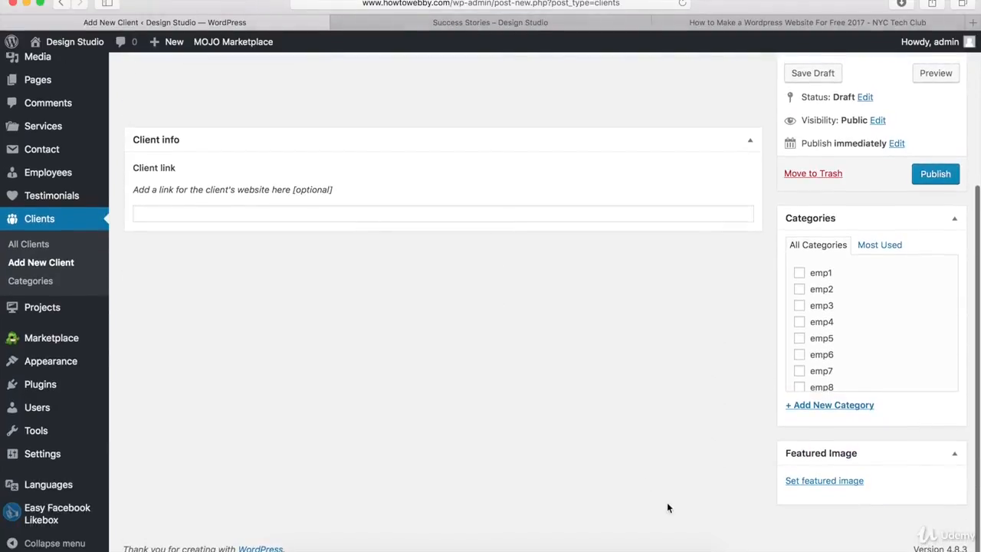
{"action": "left_click", "coordinate": [825, 482]}
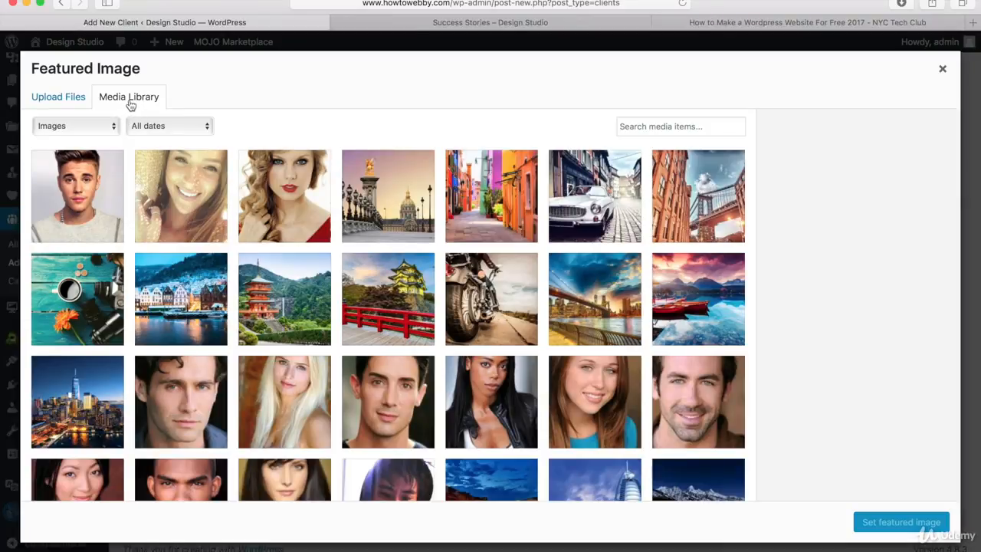
{"action": "scroll", "coordinate": [127, 161], "scroll_direction": "down", "scroll_amount": 5}
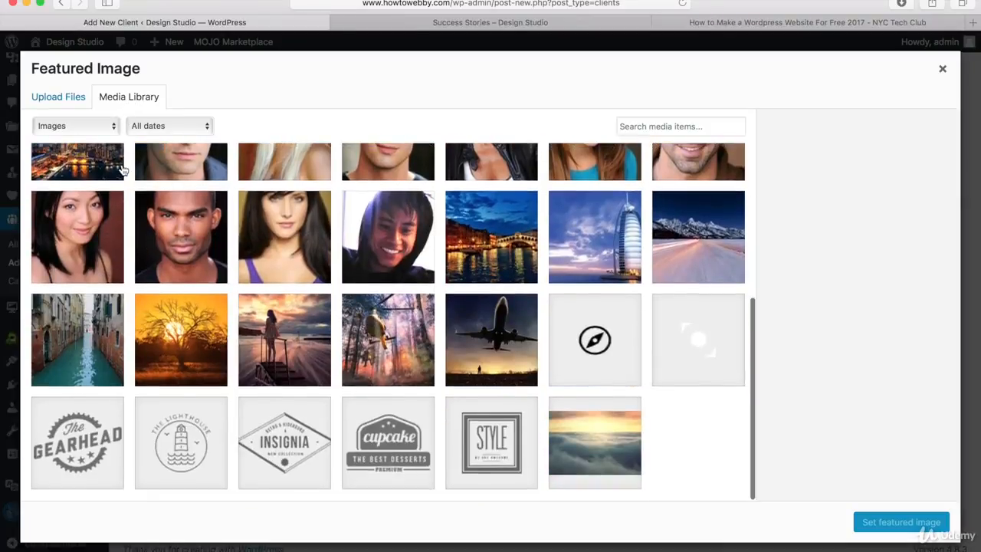
{"action": "left_click", "coordinate": [81, 448]}
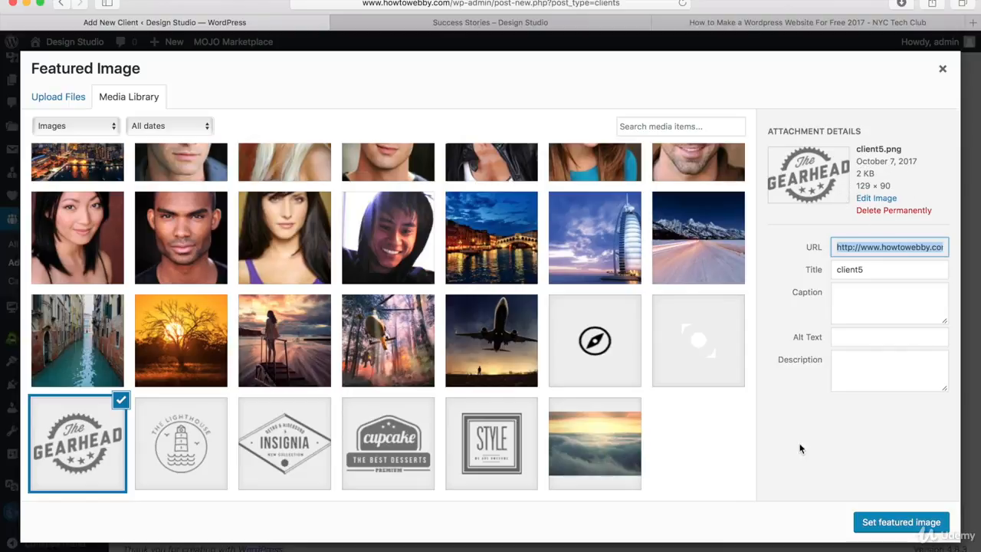
{"action": "left_click", "coordinate": [883, 524]}
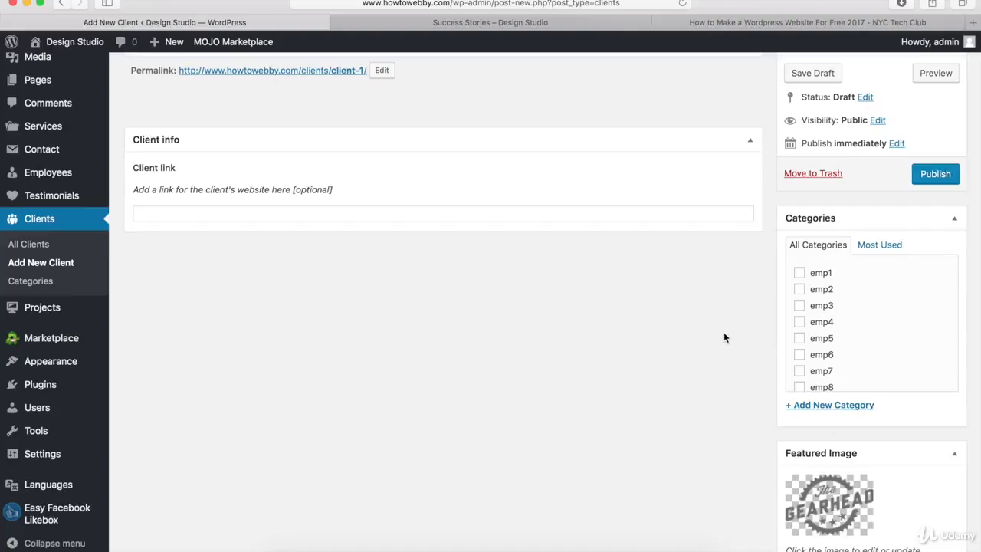
{"action": "left_click", "coordinate": [936, 175]}
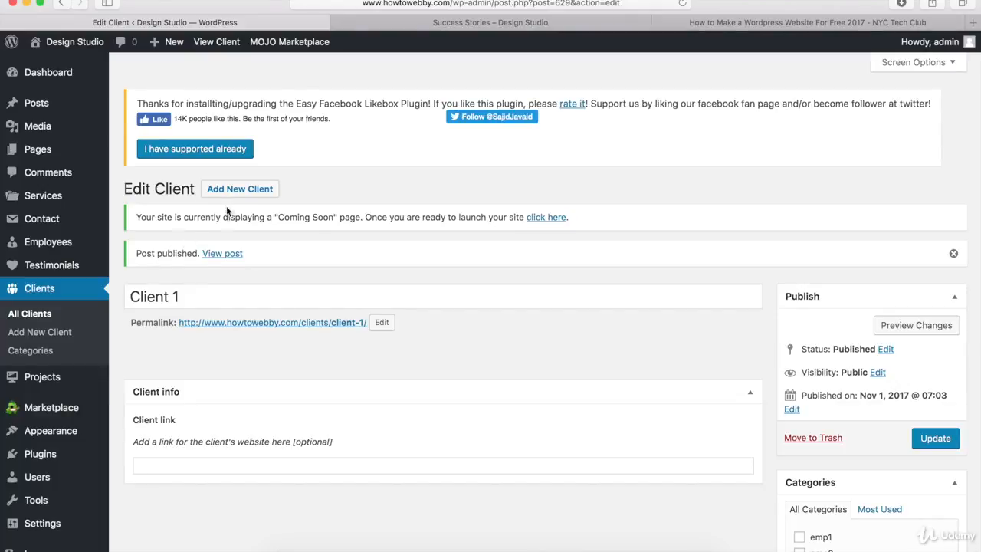
Step: Create and publish client 'Client 2' with the lighthouse logo as its featured image
{"action": "left_click", "coordinate": [248, 190]}
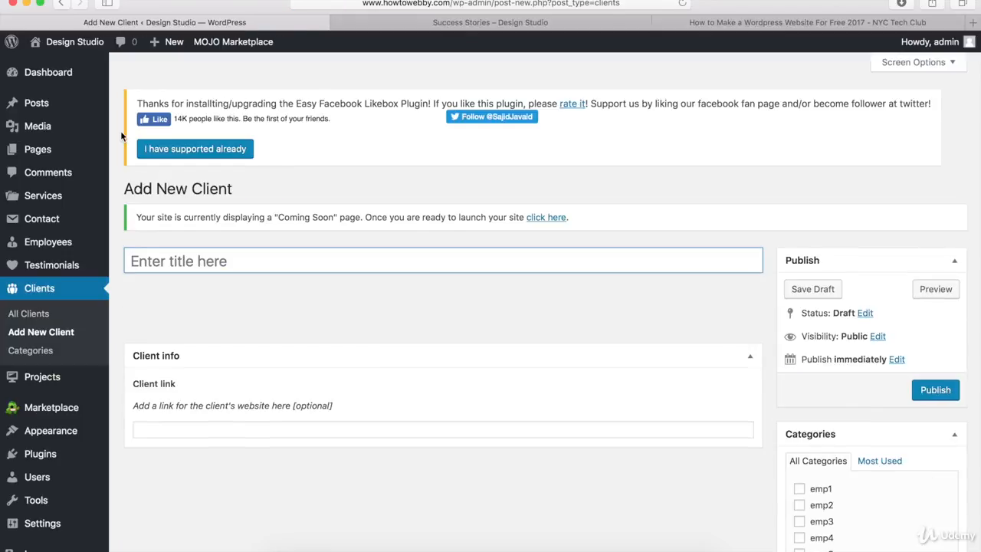
{"action": "left_click", "coordinate": [164, 264]}
{"action": "type", "text": "Client 2"}
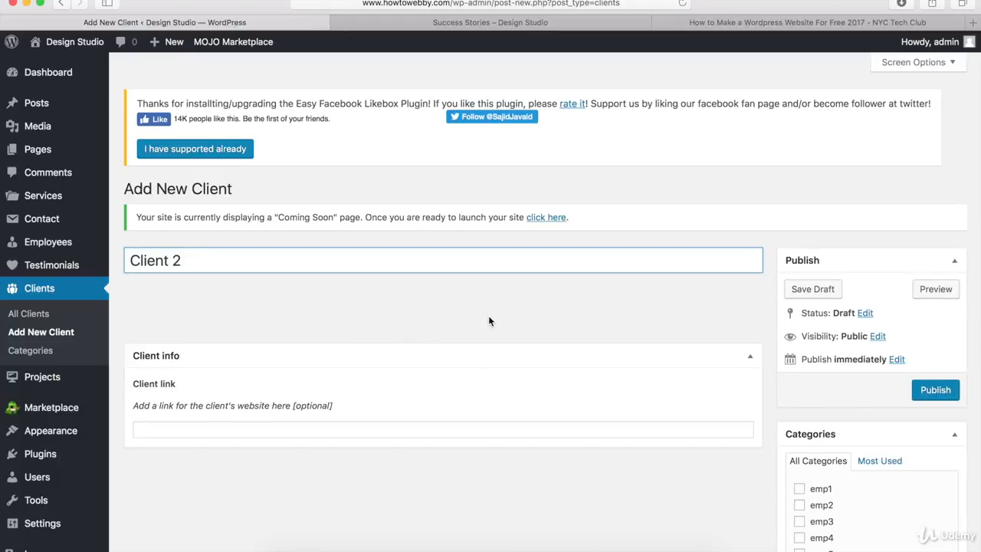
{"action": "scroll", "coordinate": [489, 321], "scroll_direction": "down", "scroll_amount": 5}
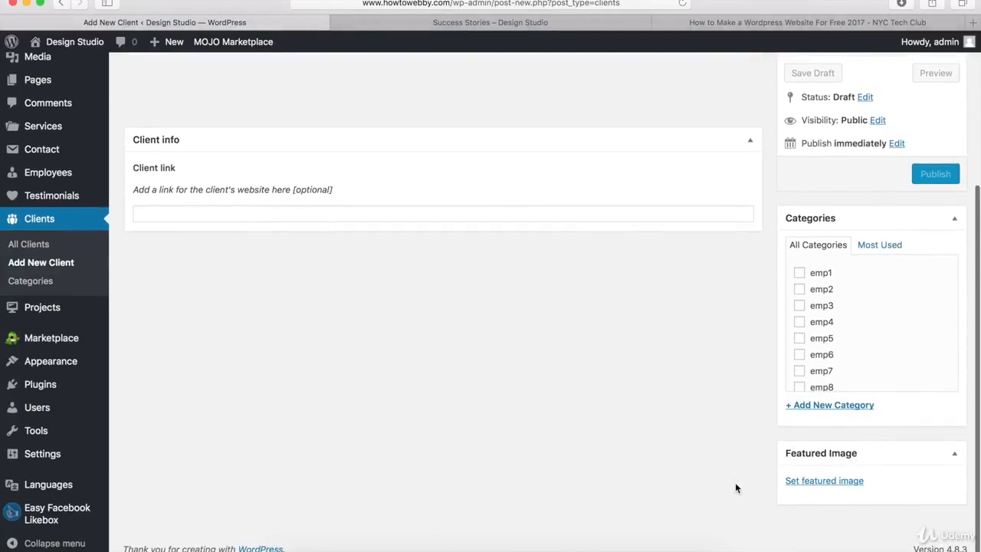
{"action": "left_click", "coordinate": [811, 483]}
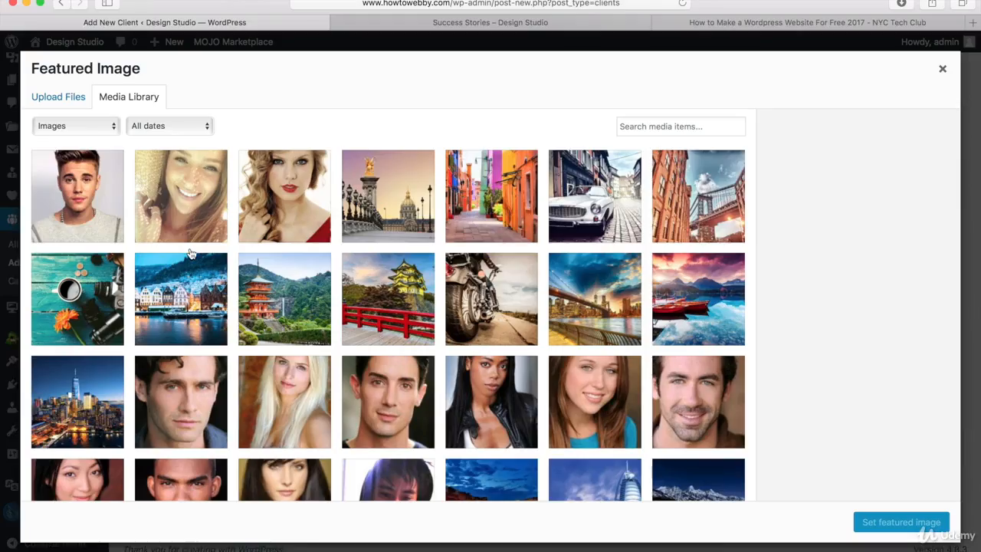
{"action": "scroll", "coordinate": [136, 272], "scroll_direction": "down", "scroll_amount": 3}
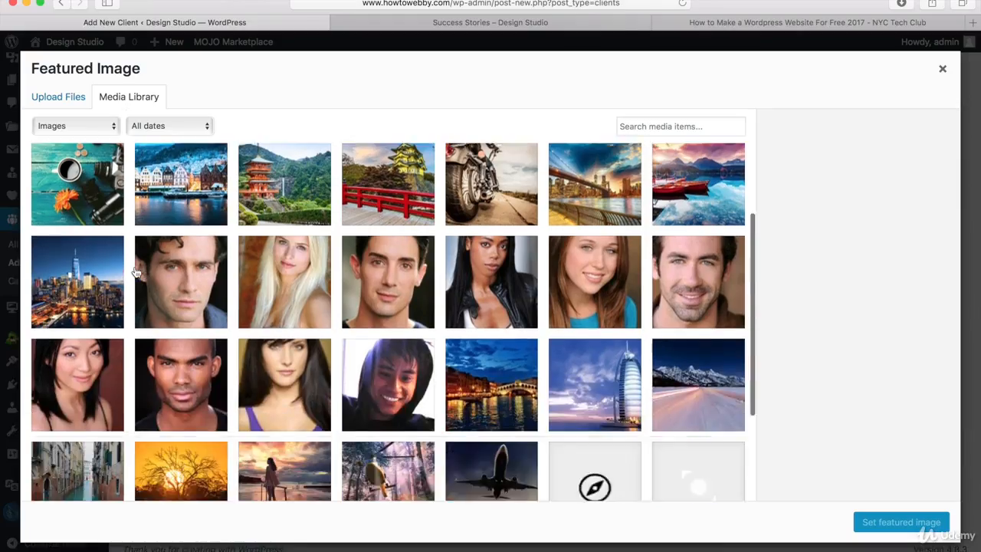
{"action": "scroll", "coordinate": [136, 273], "scroll_direction": "down", "scroll_amount": 4}
{"action": "left_click", "coordinate": [192, 447]}
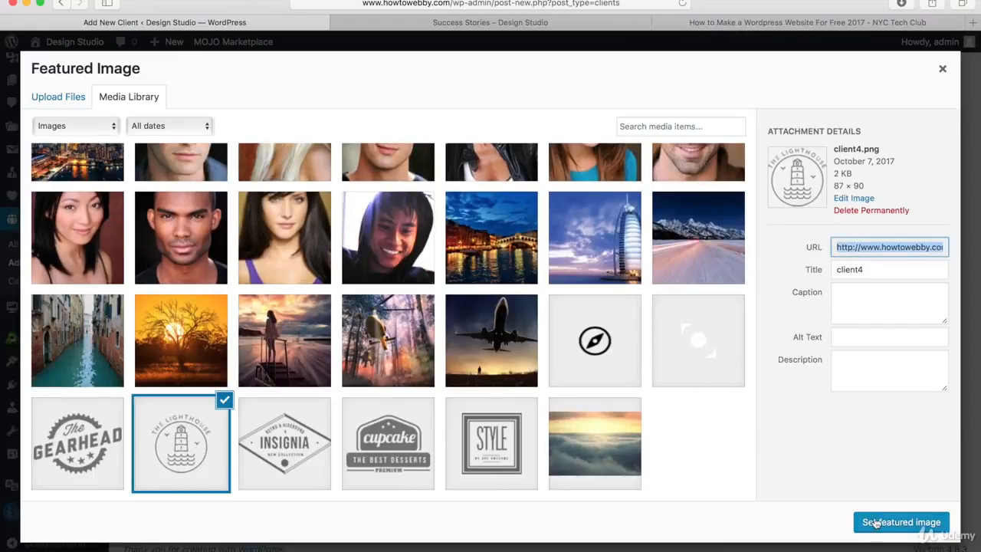
{"action": "left_click", "coordinate": [901, 522]}
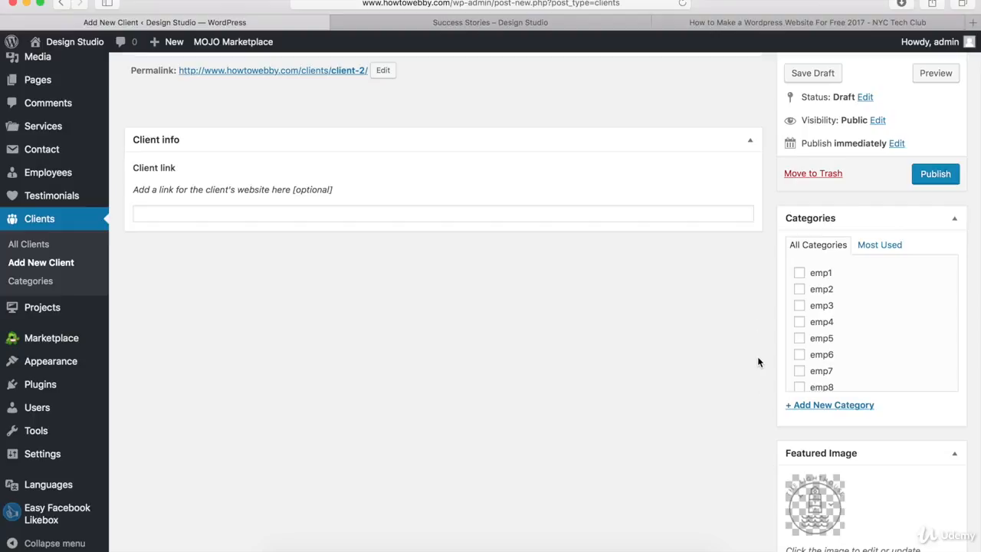
{"action": "left_click", "coordinate": [935, 174]}
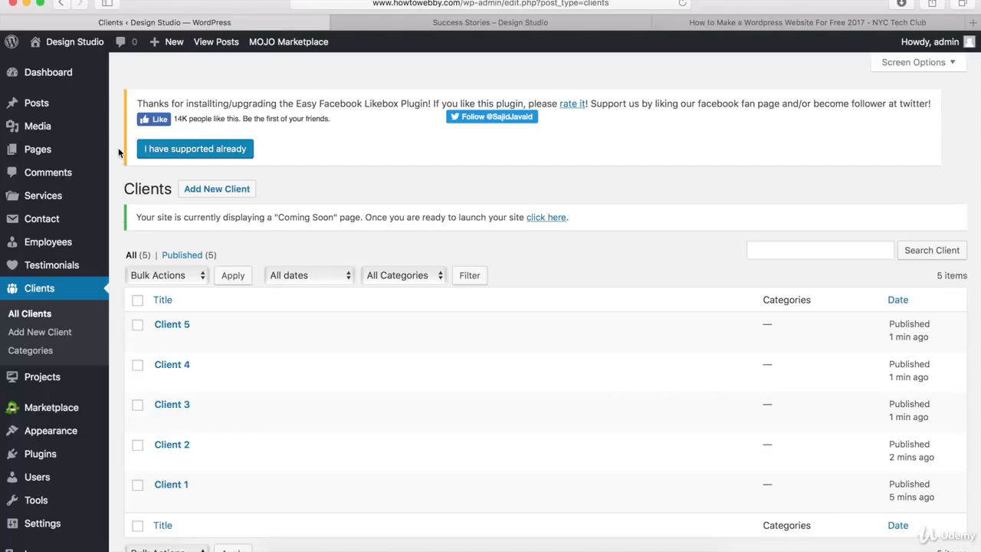
Step: From Pages > All Pages, open Success Stories in the page editor
{"action": "mouse_move", "coordinate": [59, 151]}
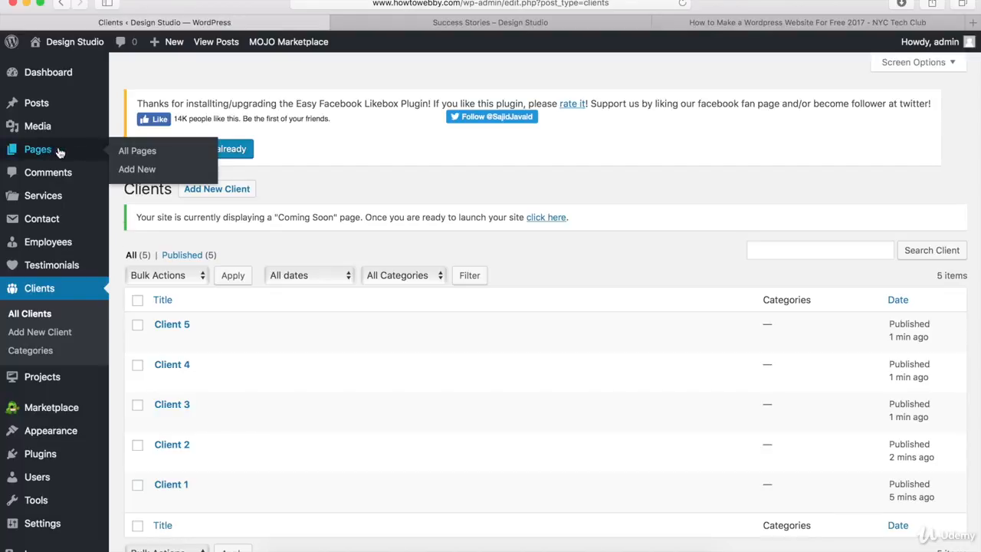
{"action": "left_click", "coordinate": [141, 156]}
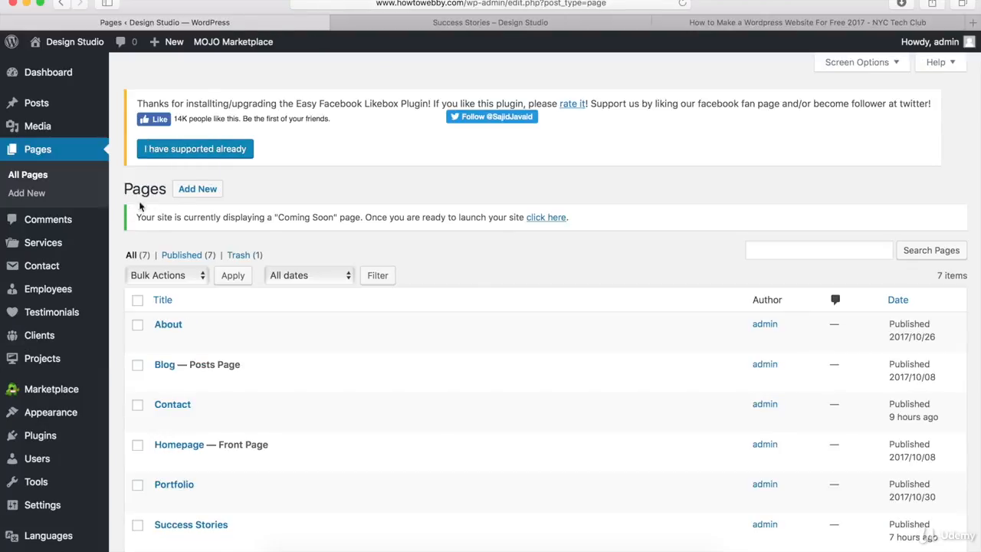
{"action": "scroll", "coordinate": [117, 222], "scroll_direction": "down", "scroll_amount": 4}
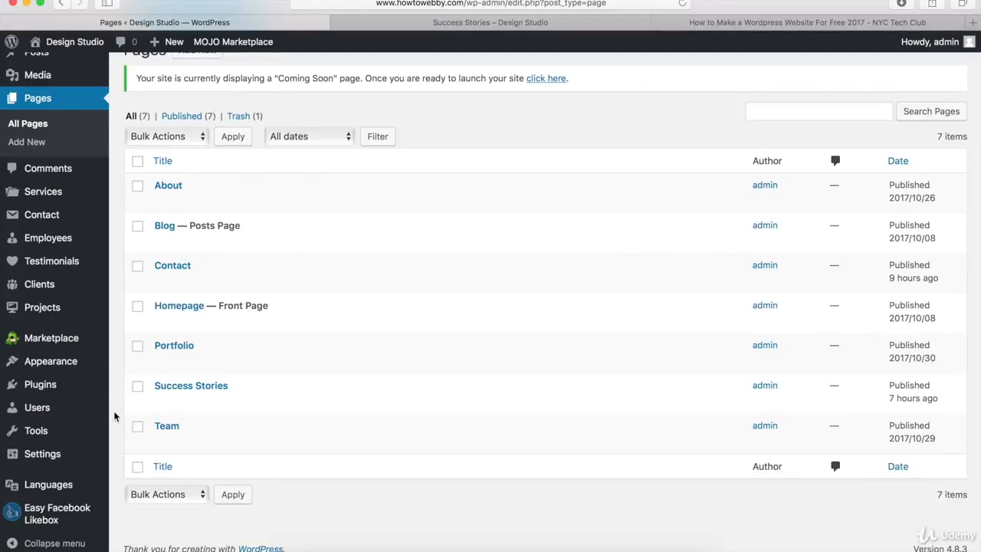
{"action": "mouse_move", "coordinate": [184, 398]}
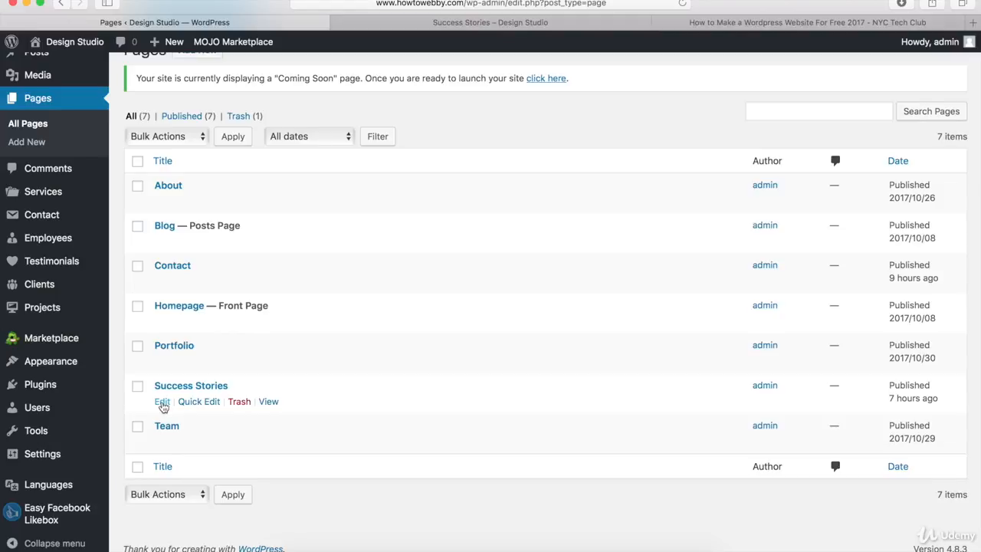
{"action": "left_click", "coordinate": [163, 404]}
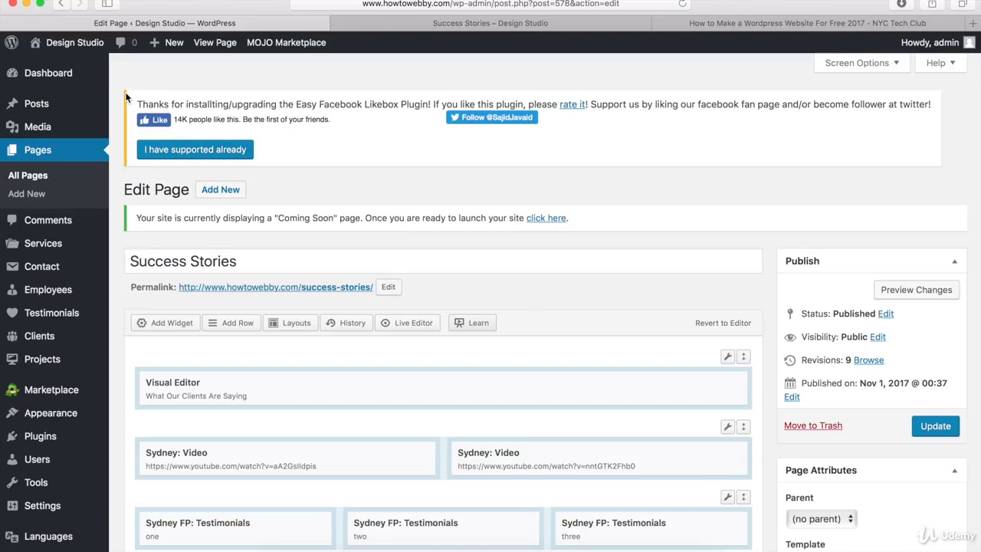
Step: Start a new single-column, Full Width row with 30 px top/bottom padding
{"action": "scroll", "coordinate": [126, 260], "scroll_direction": "down", "scroll_amount": 4}
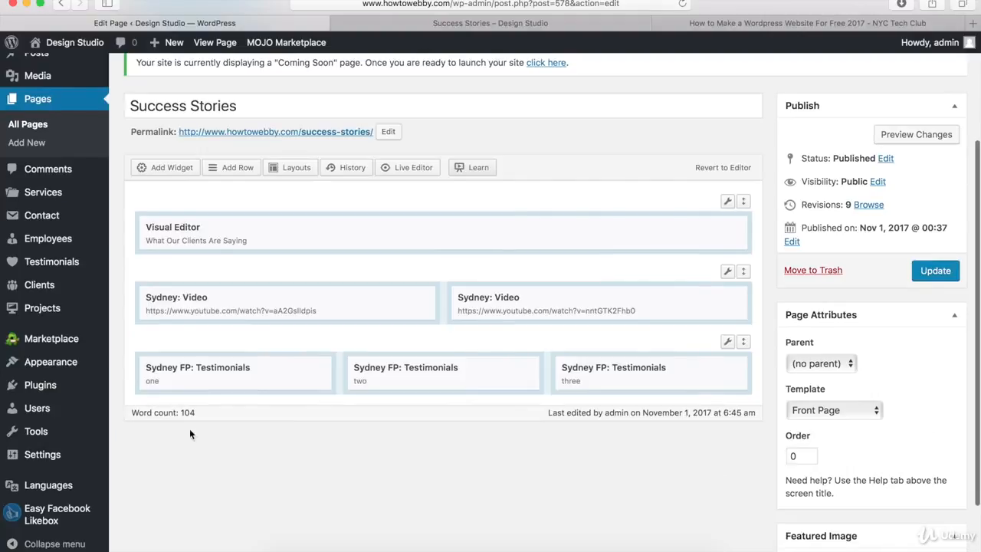
{"action": "left_click", "coordinate": [232, 167]}
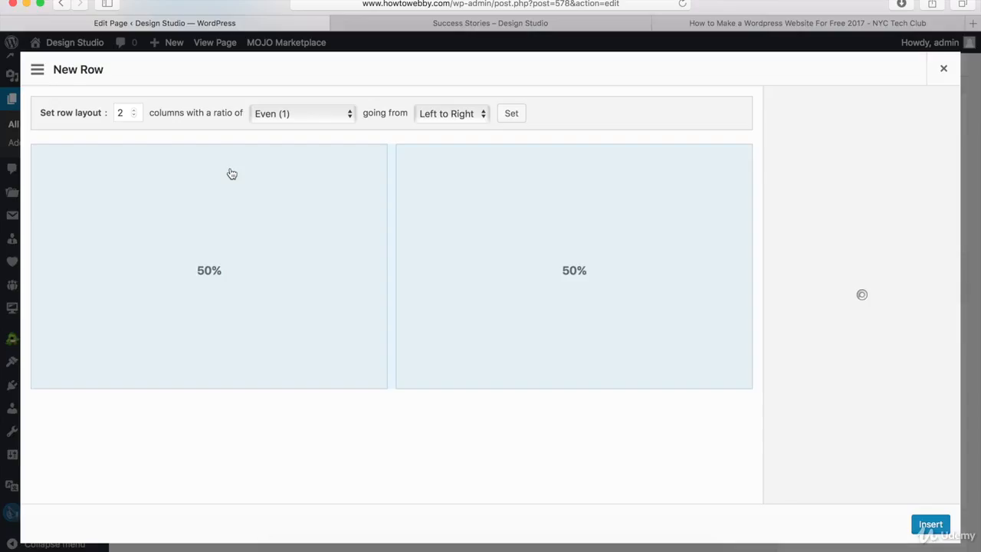
{"action": "left_click", "coordinate": [135, 116]}
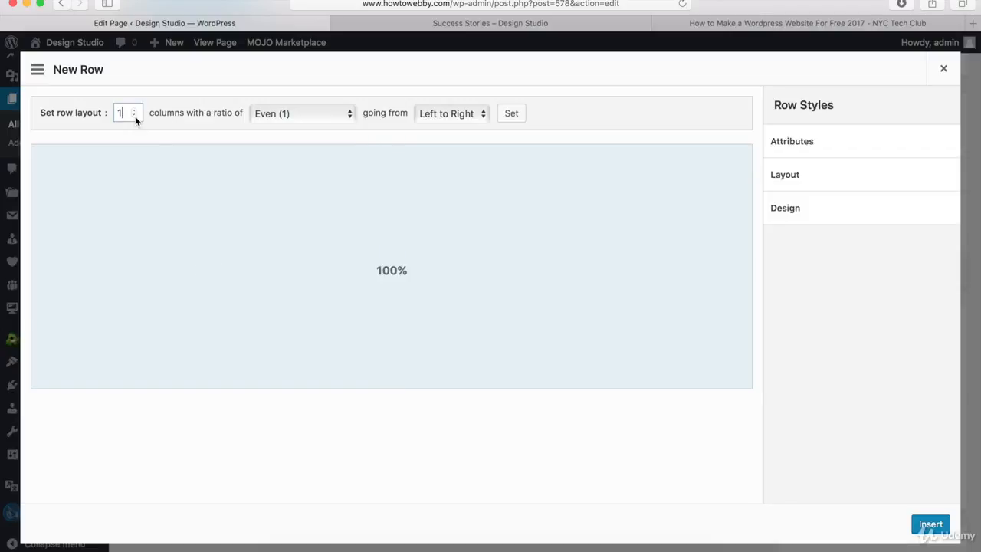
{"action": "left_click", "coordinate": [808, 181]}
{"action": "left_click", "coordinate": [803, 226]}
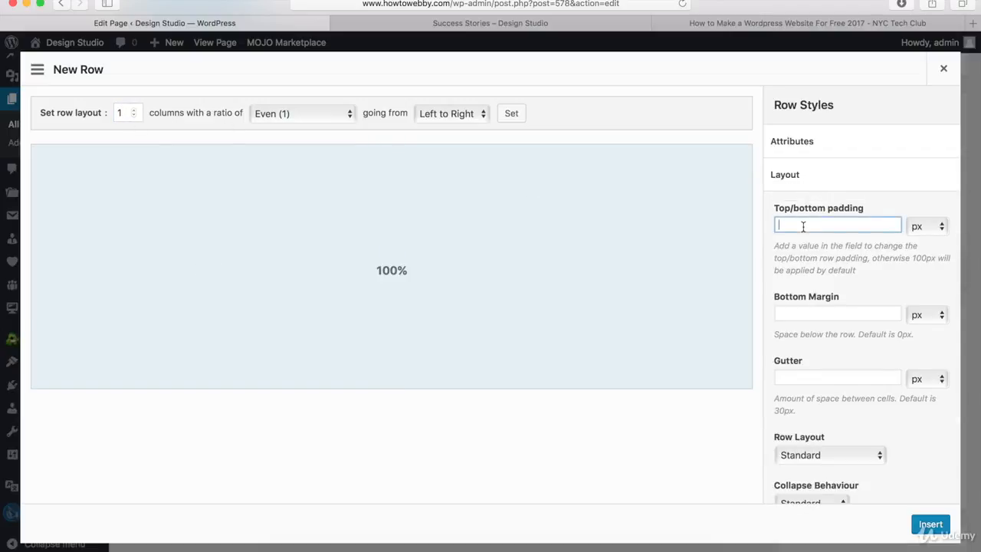
{"action": "type", "text": "30"}
{"action": "left_click", "coordinate": [813, 455]}
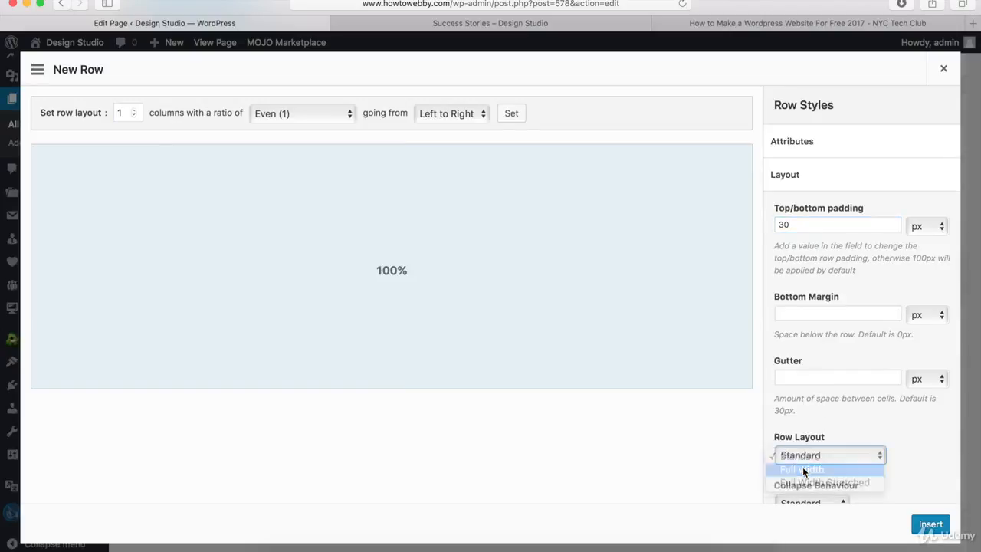
{"action": "left_click", "coordinate": [803, 470]}
{"action": "left_click", "coordinate": [847, 189]}
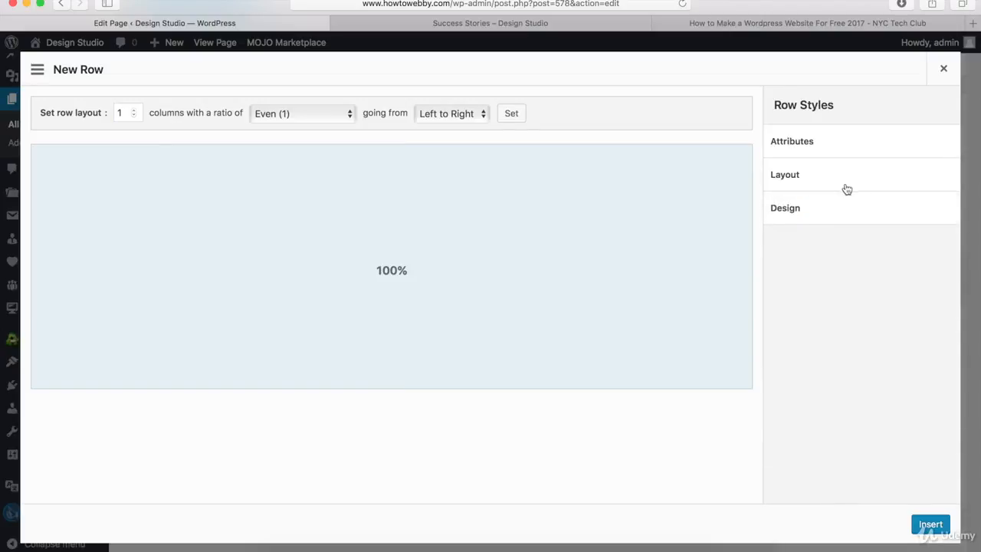
Step: Give the row an #efefef background and insert it below the testimonials row
{"action": "left_click", "coordinate": [836, 209]}
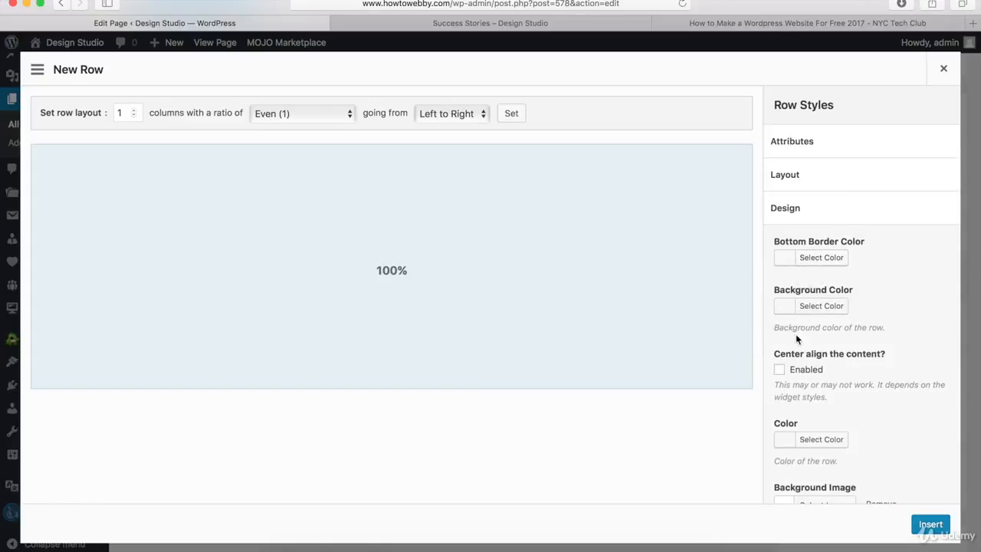
{"action": "left_click", "coordinate": [821, 306]}
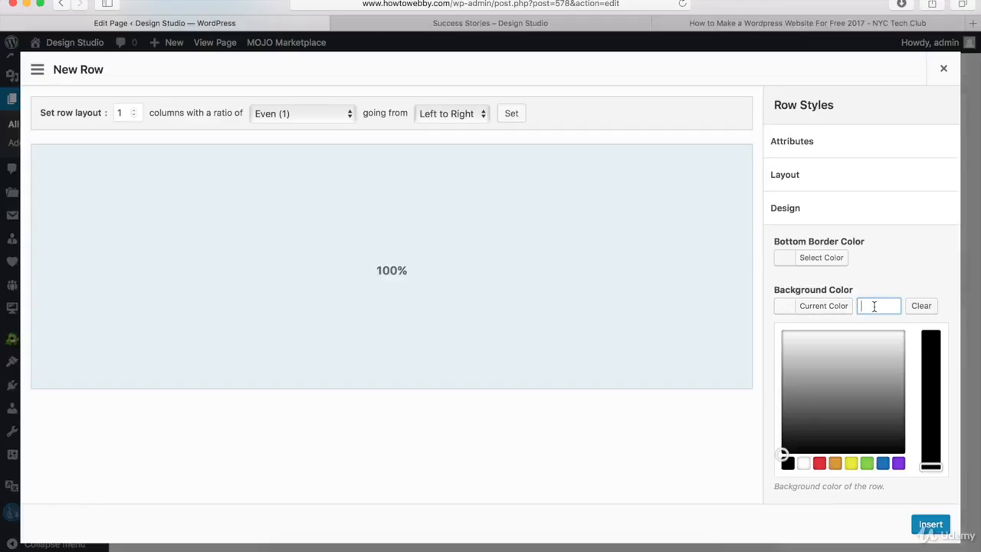
{"action": "type", "text": "#efefef"}
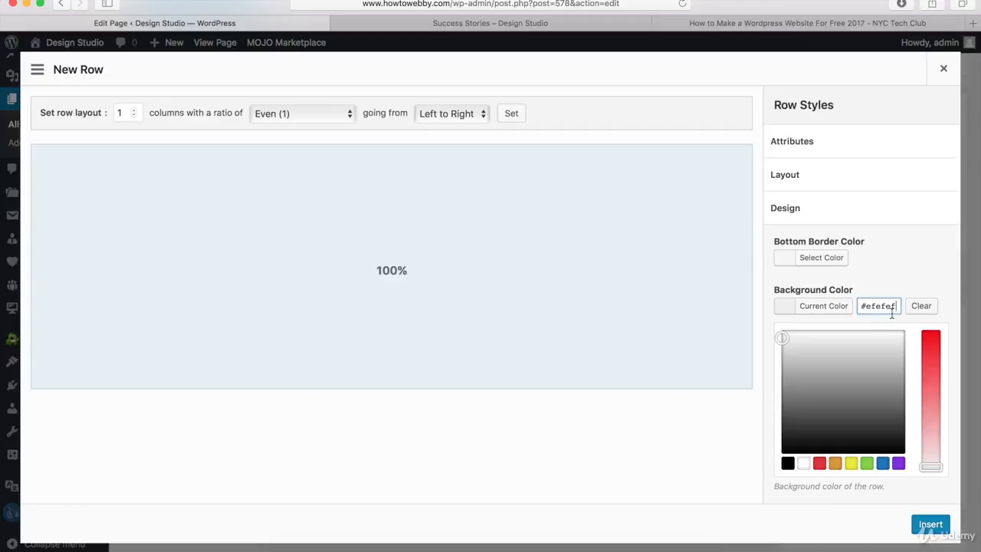
{"action": "left_click", "coordinate": [824, 208]}
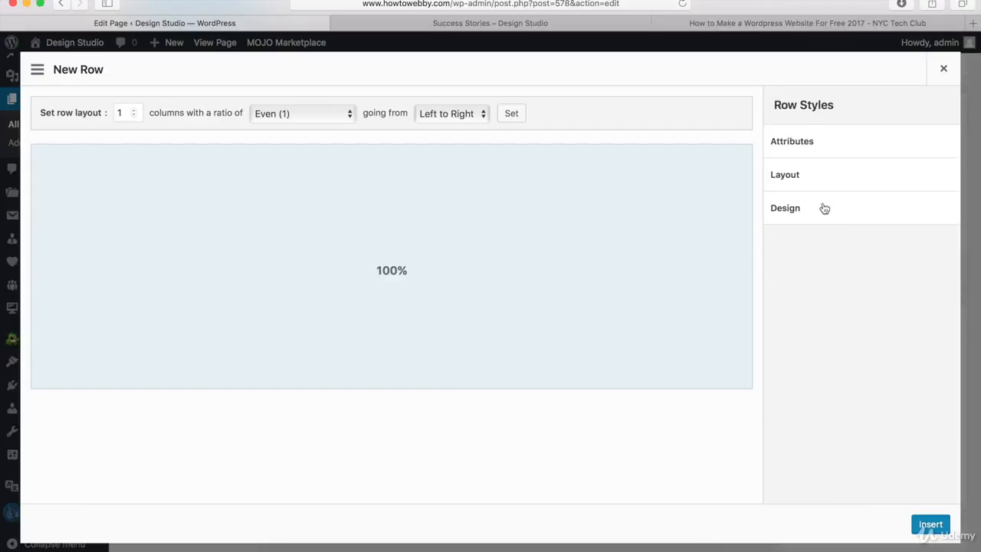
{"action": "left_click", "coordinate": [930, 524]}
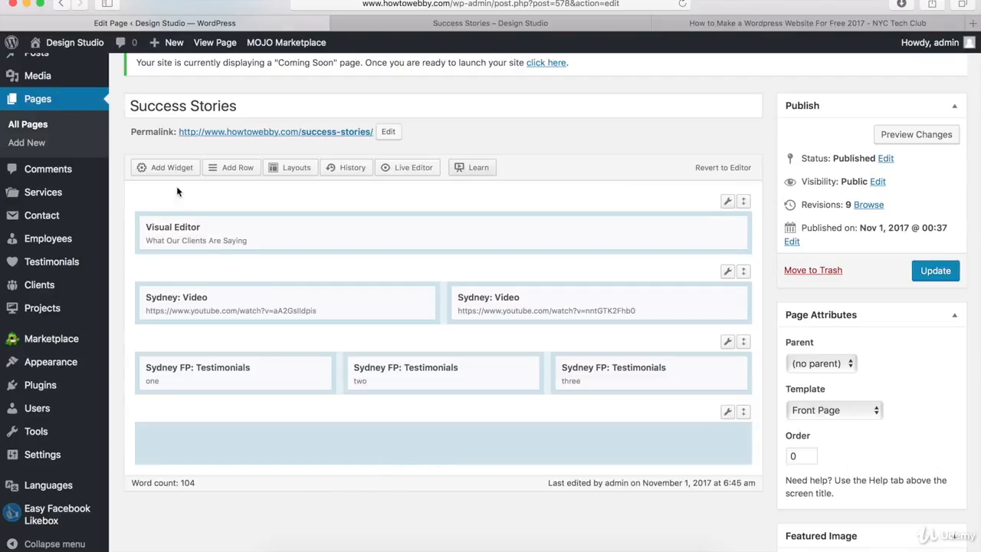
Step: Add a Sydney FP: Clients widget to the fourth row, leaving its settings at their defaults
{"action": "left_click", "coordinate": [163, 169]}
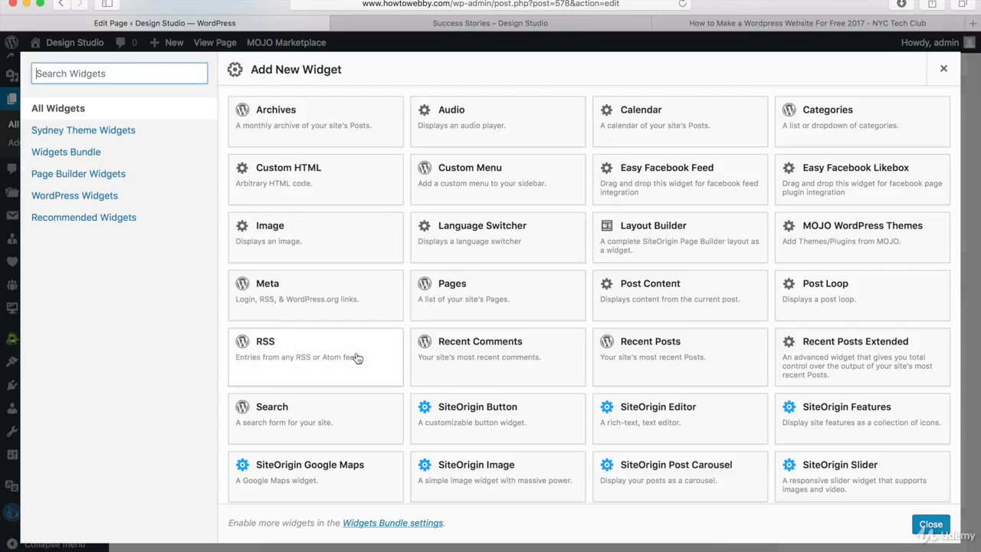
{"action": "scroll", "coordinate": [460, 357], "scroll_direction": "down", "scroll_amount": 5}
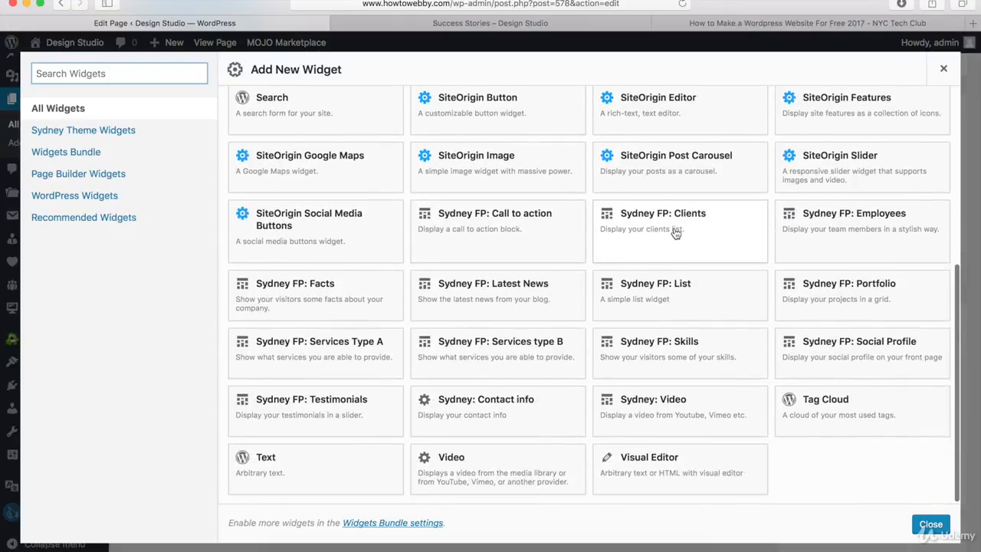
{"action": "left_click", "coordinate": [672, 233]}
{"action": "mouse_move", "coordinate": [569, 448]}
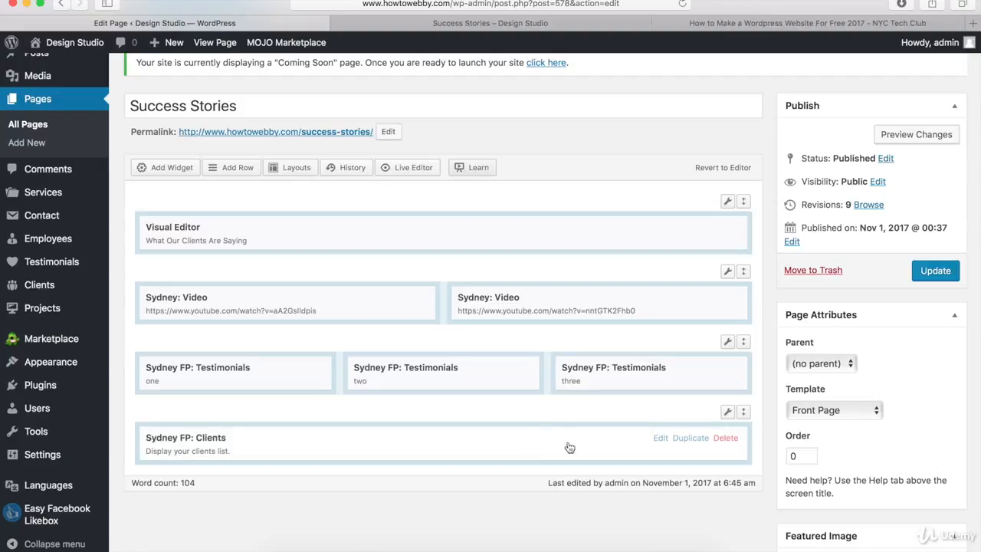
{"action": "left_click", "coordinate": [660, 440]}
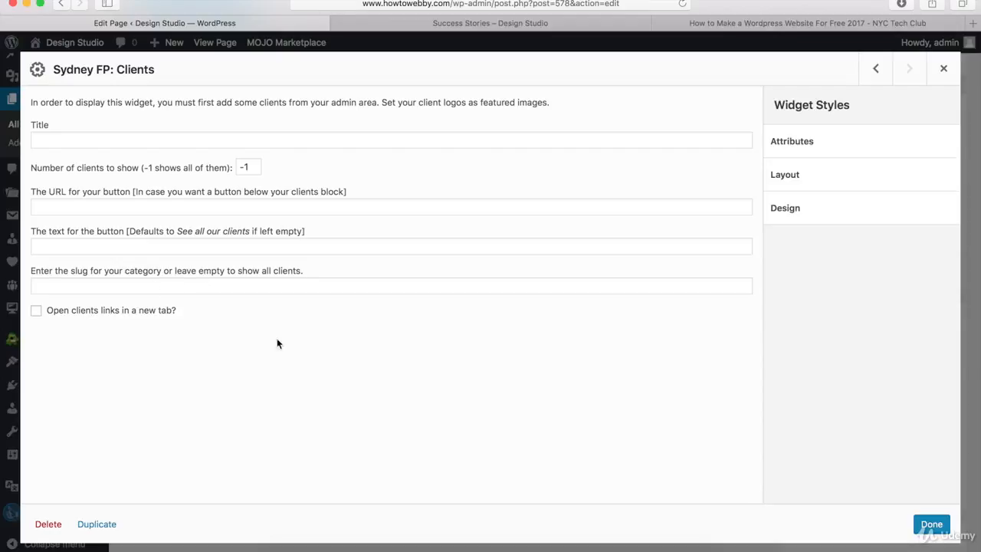
{"action": "left_click", "coordinate": [930, 526]}
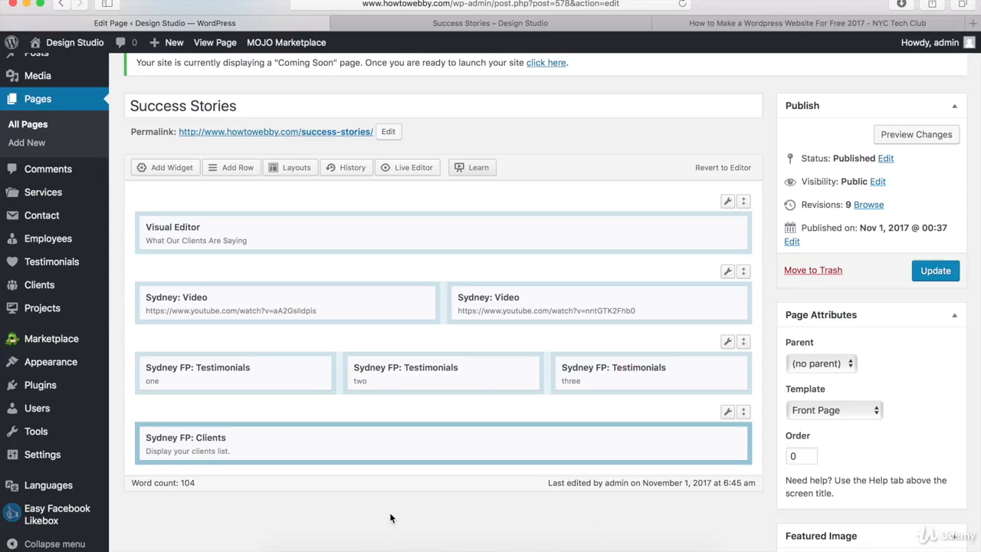
{"action": "mouse_move", "coordinate": [452, 444]}
{"action": "left_click", "coordinate": [560, 24]}
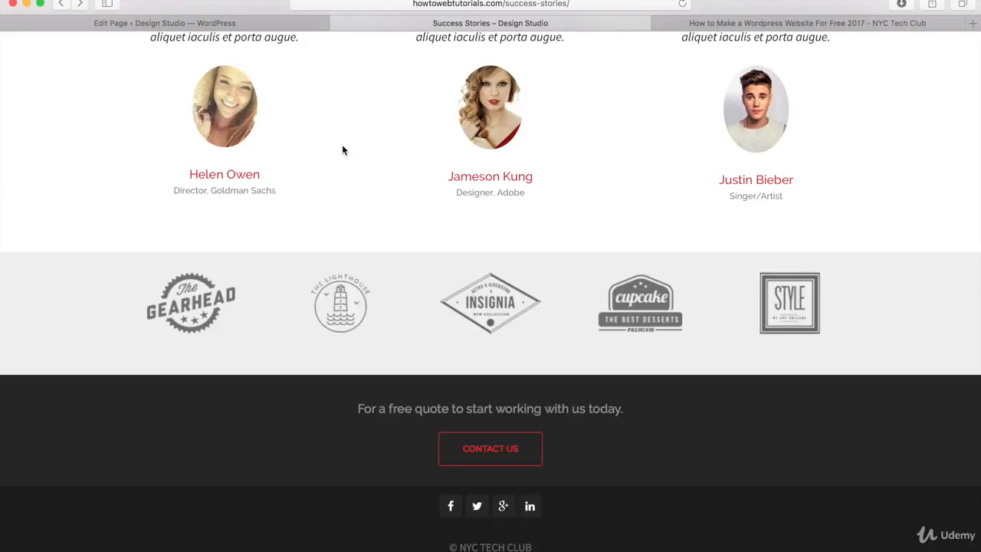
{"action": "left_click", "coordinate": [271, 23]}
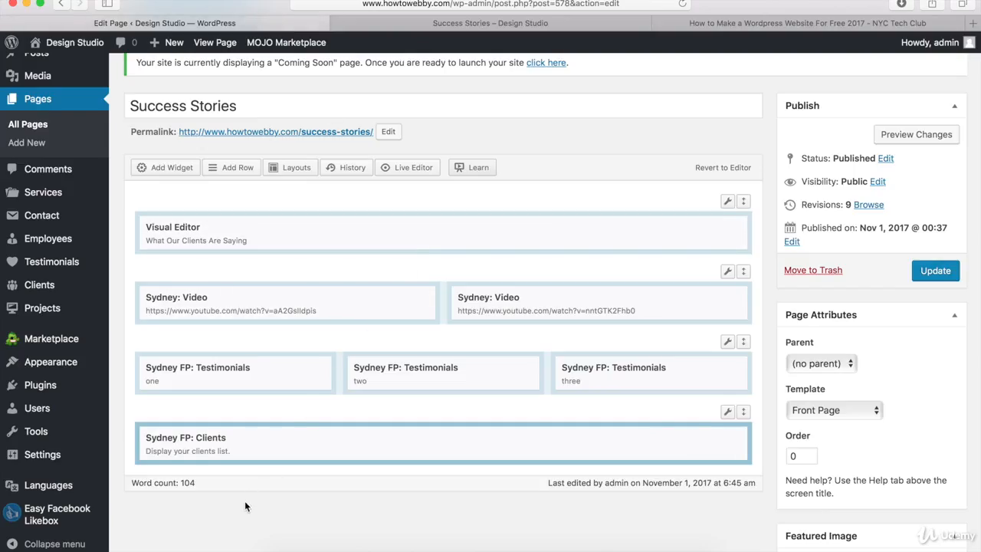
Step: Add a single-column row with 30 px top/bottom padding and a Full Width layout
{"action": "left_click", "coordinate": [236, 171]}
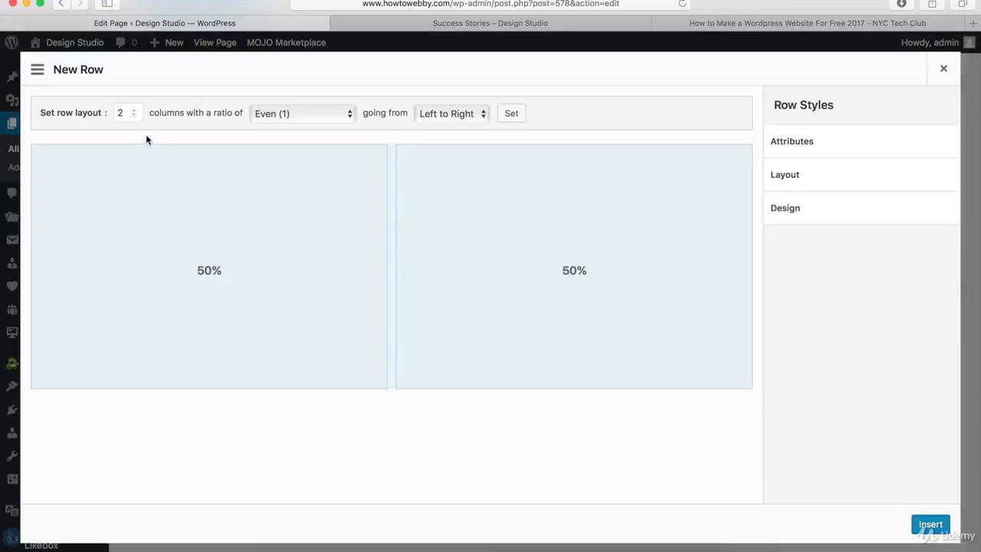
{"action": "left_click", "coordinate": [133, 115]}
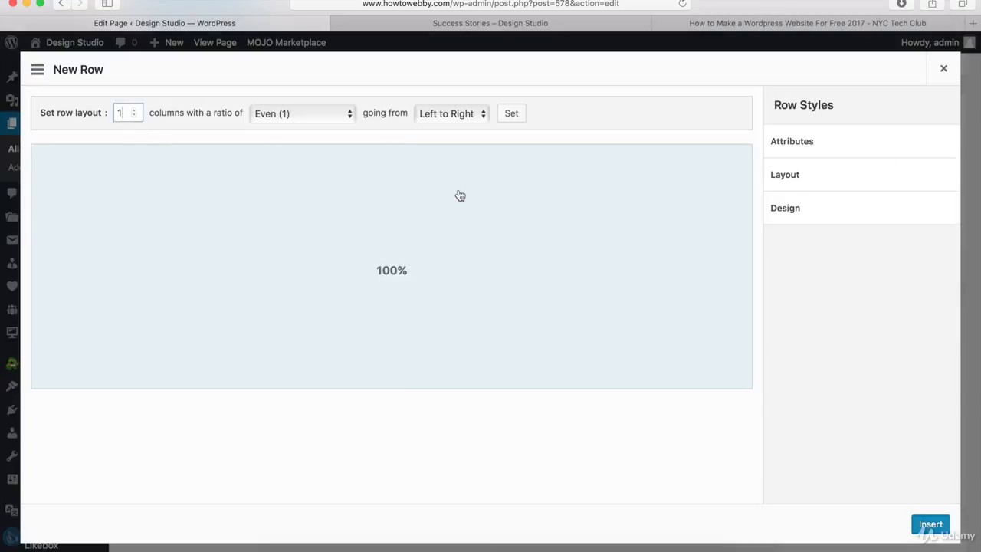
{"action": "left_click", "coordinate": [820, 184]}
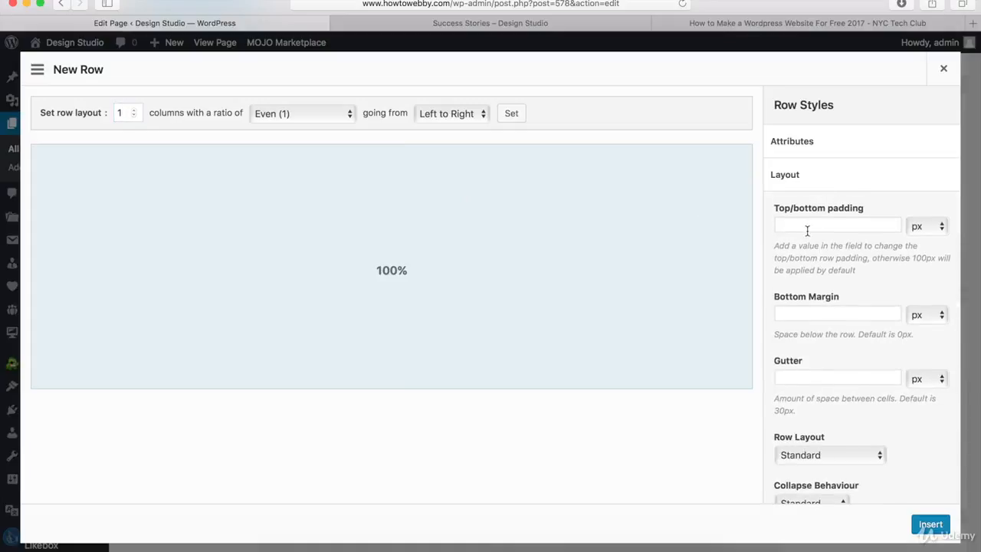
{"action": "left_click", "coordinate": [806, 227]}
{"action": "type", "text": "30"}
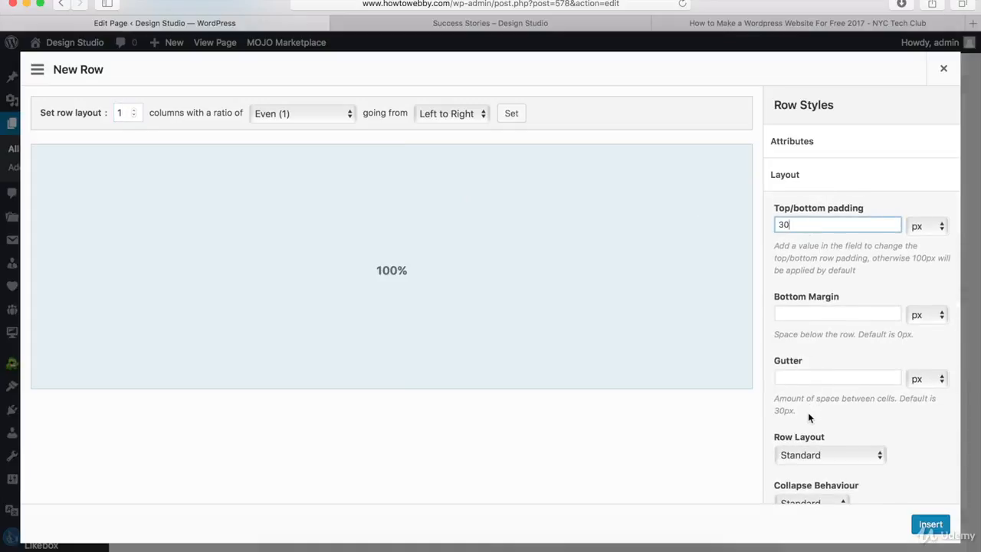
{"action": "left_click", "coordinate": [801, 459]}
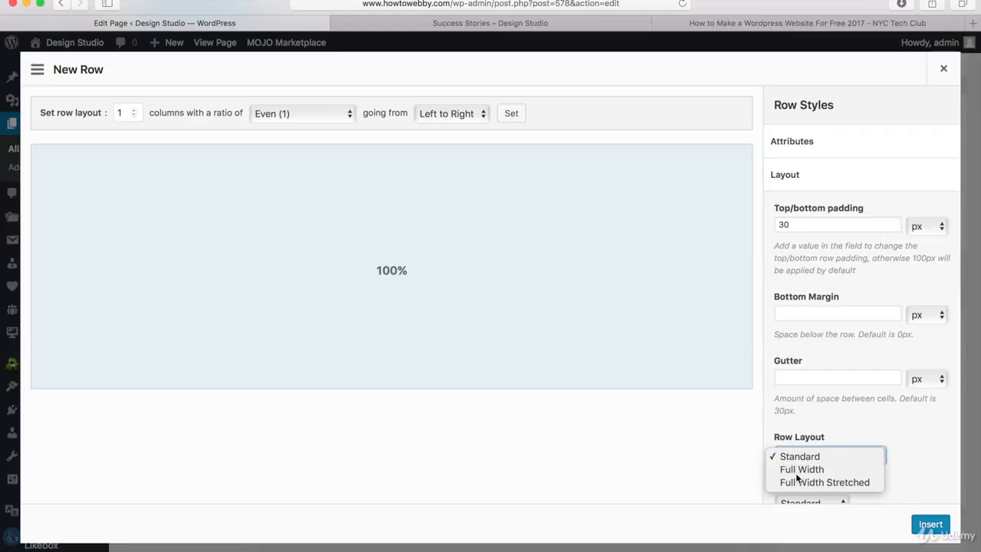
{"action": "left_click", "coordinate": [801, 469]}
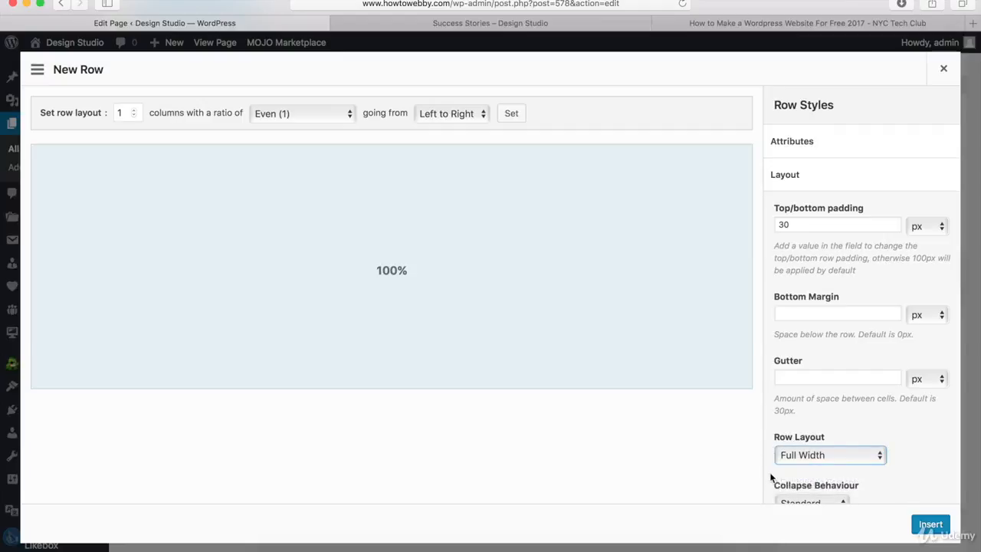
{"action": "left_click", "coordinate": [816, 178]}
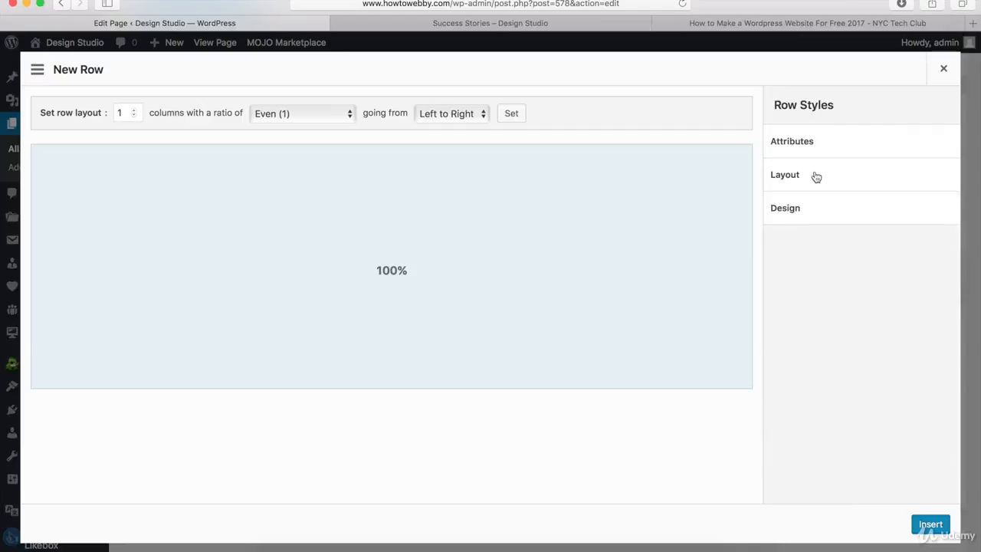
Step: Give the new row a #252525 background colour and insert it into the page
{"action": "left_click", "coordinate": [801, 210]}
{"action": "left_click", "coordinate": [820, 306]}
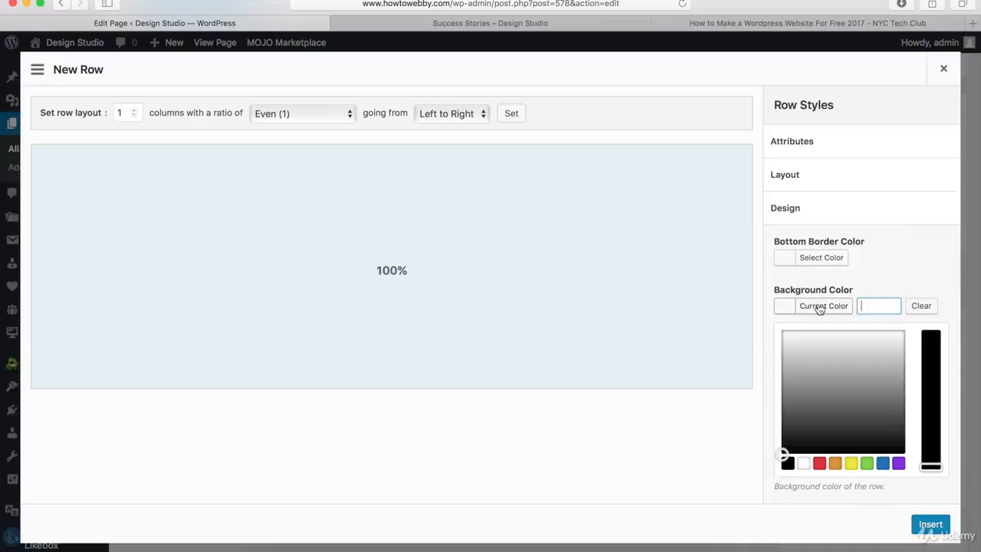
{"action": "left_click", "coordinate": [872, 302]}
{"action": "type", "text": "#252525"}
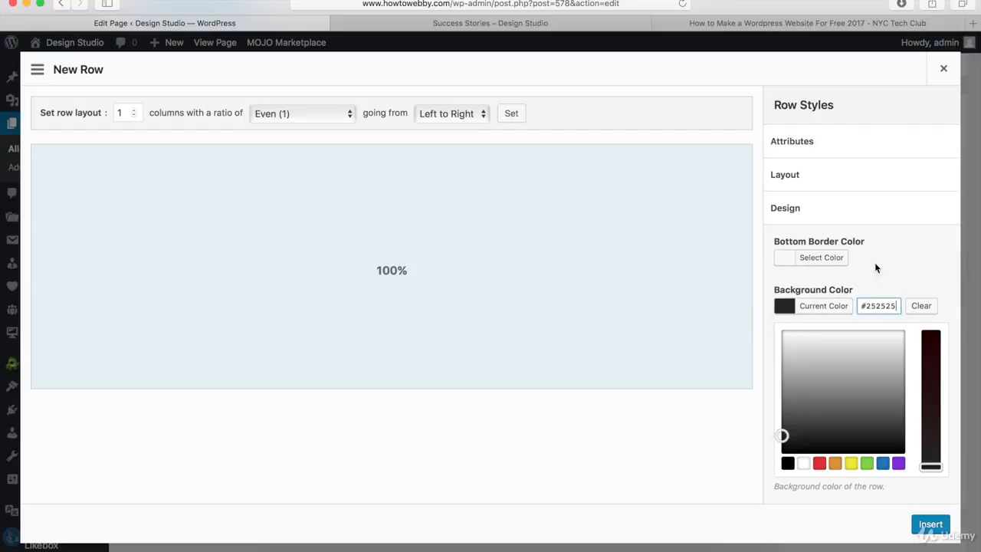
{"action": "left_click", "coordinate": [849, 216]}
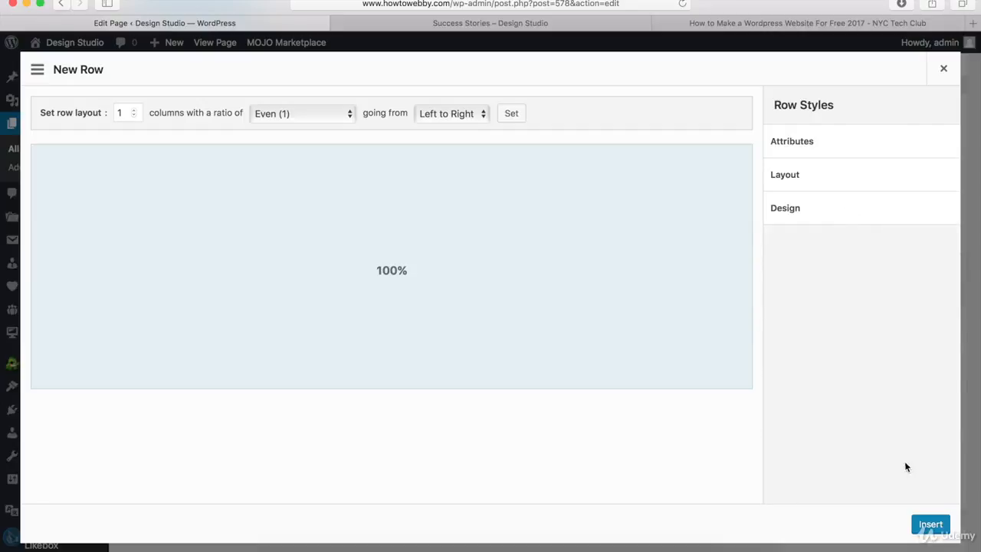
{"action": "left_click", "coordinate": [930, 525]}
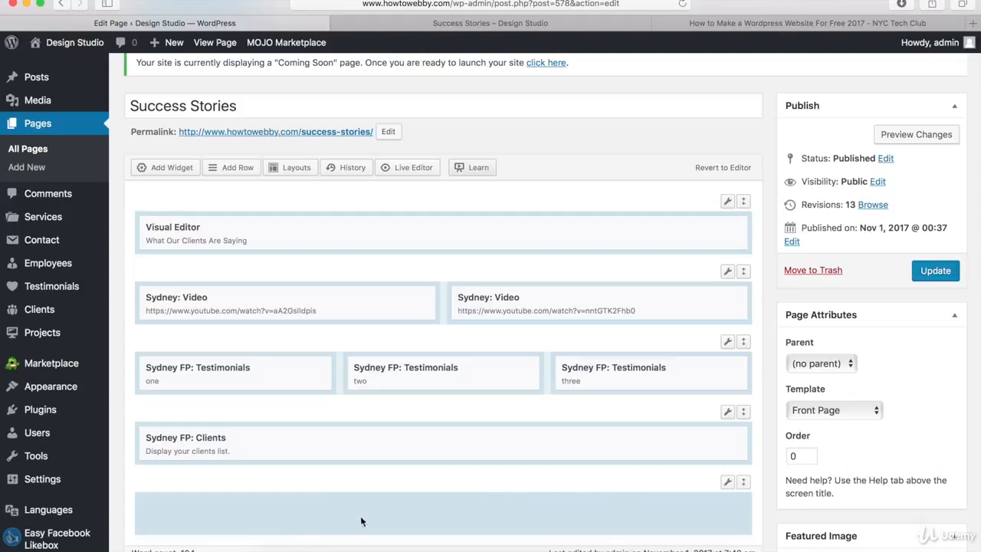
Step: Add a Sydney FP: Call to action widget to the fifth row and open its settings
{"action": "mouse_move", "coordinate": [230, 307]}
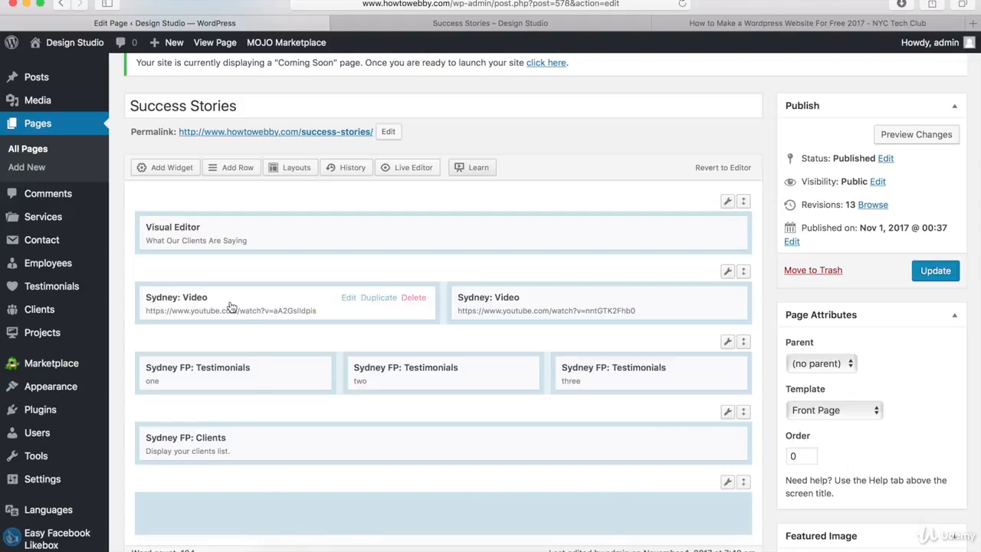
{"action": "left_click", "coordinate": [166, 168]}
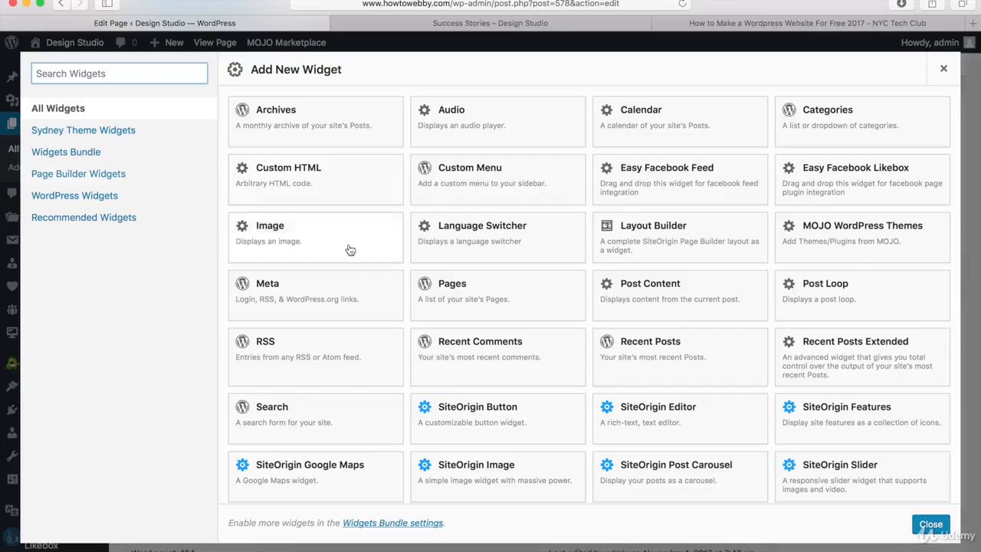
{"action": "scroll", "coordinate": [378, 269], "scroll_direction": "down", "scroll_amount": 5}
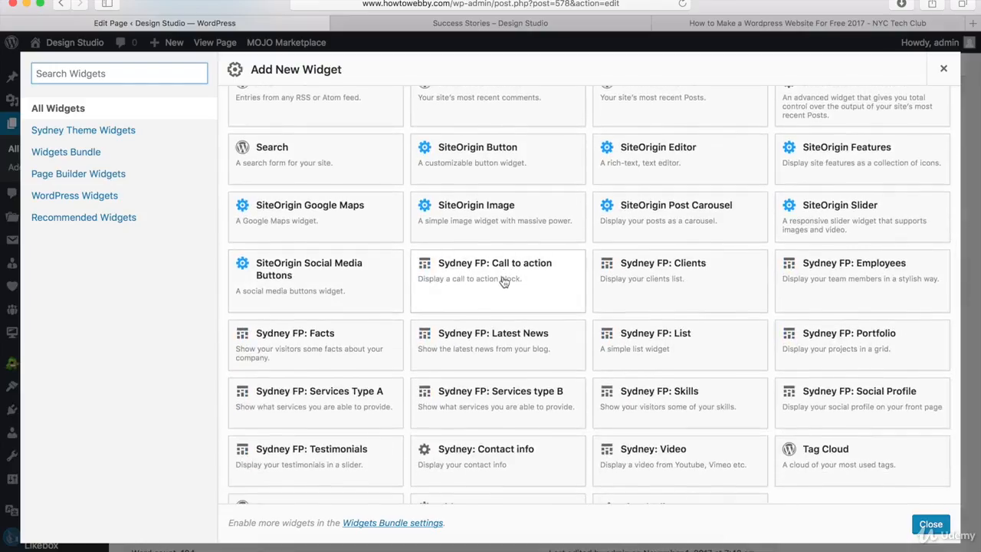
{"action": "left_click", "coordinate": [491, 281]}
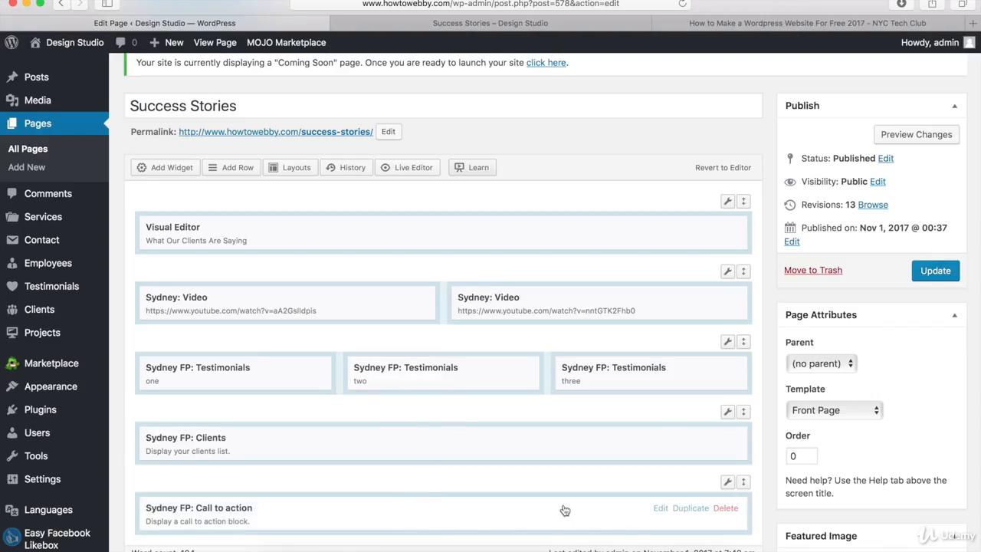
{"action": "left_click", "coordinate": [660, 509]}
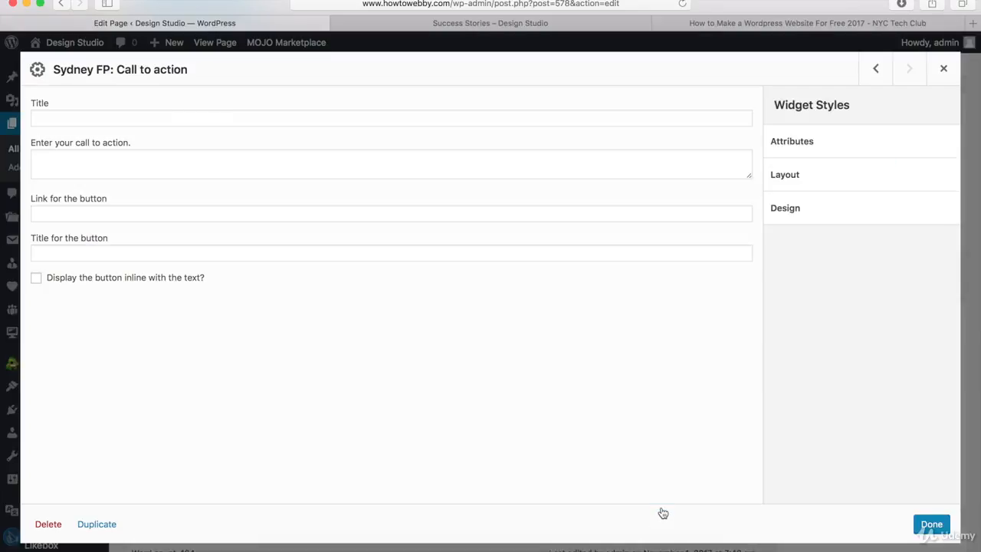
Step: Copy the quote sentence from the live Success Stories page back into the editor
{"action": "left_click", "coordinate": [95, 167]}
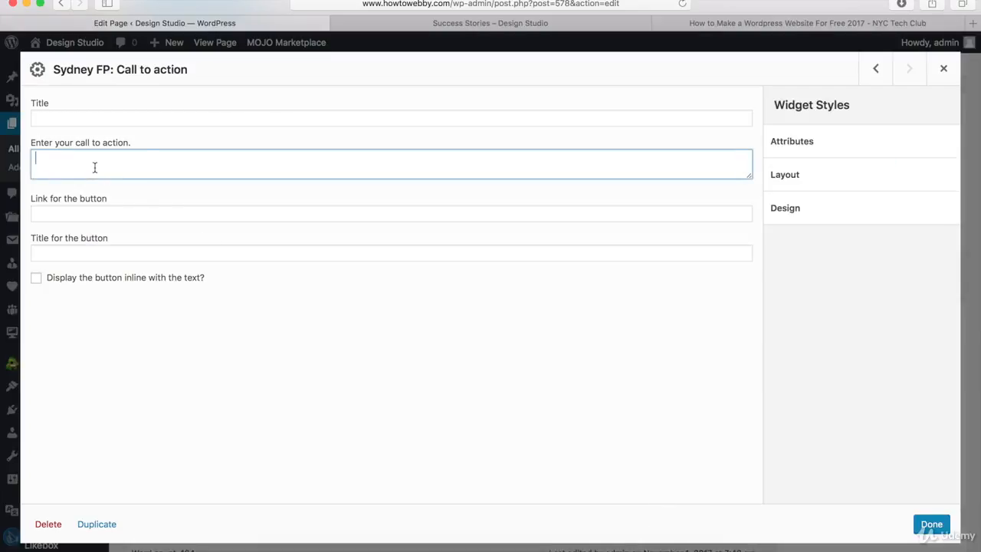
{"action": "left_click", "coordinate": [497, 24]}
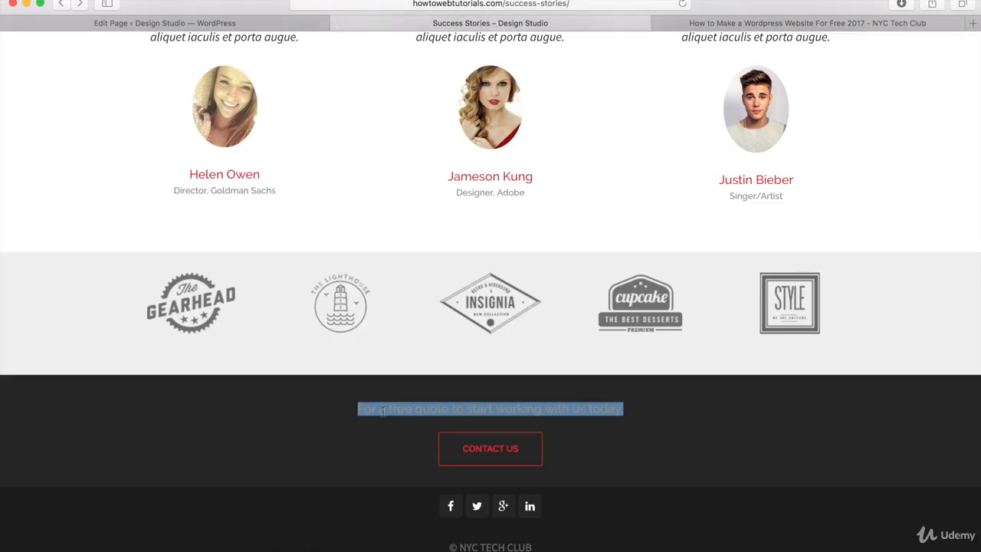
{"action": "left_click", "coordinate": [366, 437]}
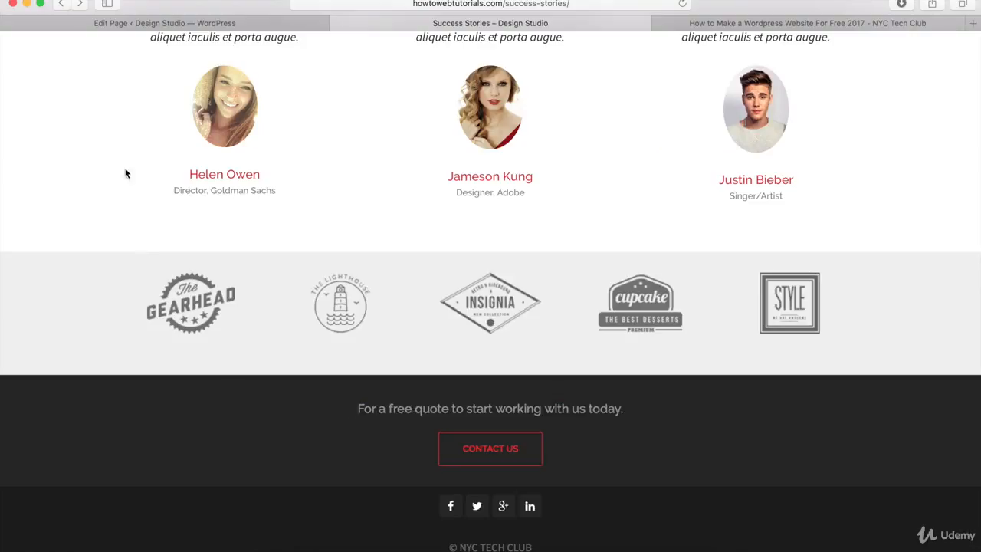
{"action": "left_click", "coordinate": [92, 23]}
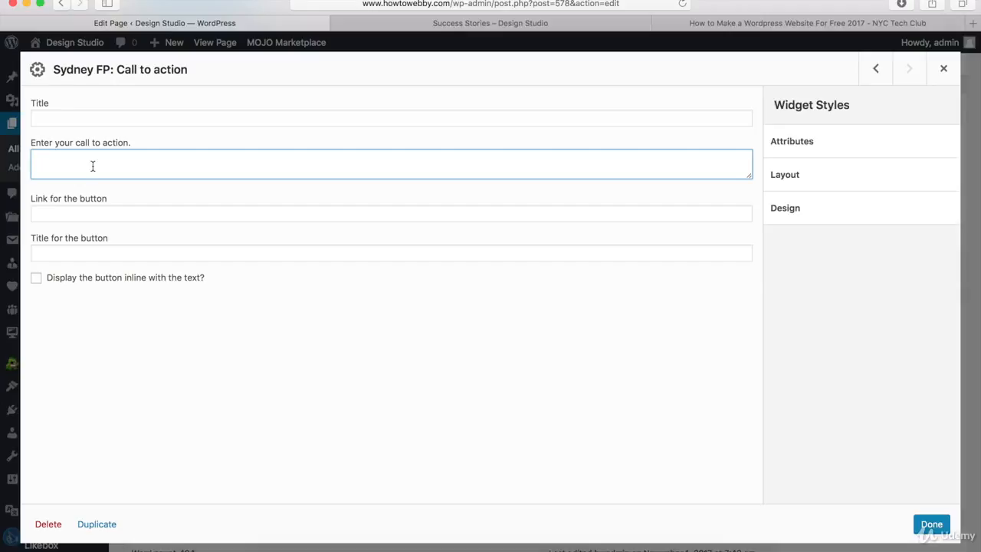
{"action": "type", "text": "For a free quote to start working with us today."}
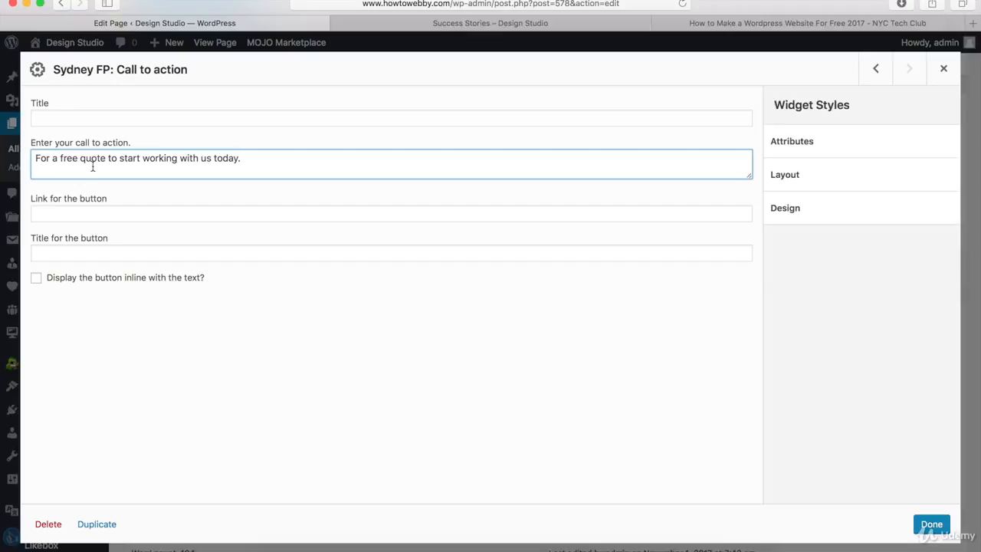
{"action": "left_click", "coordinate": [90, 216]}
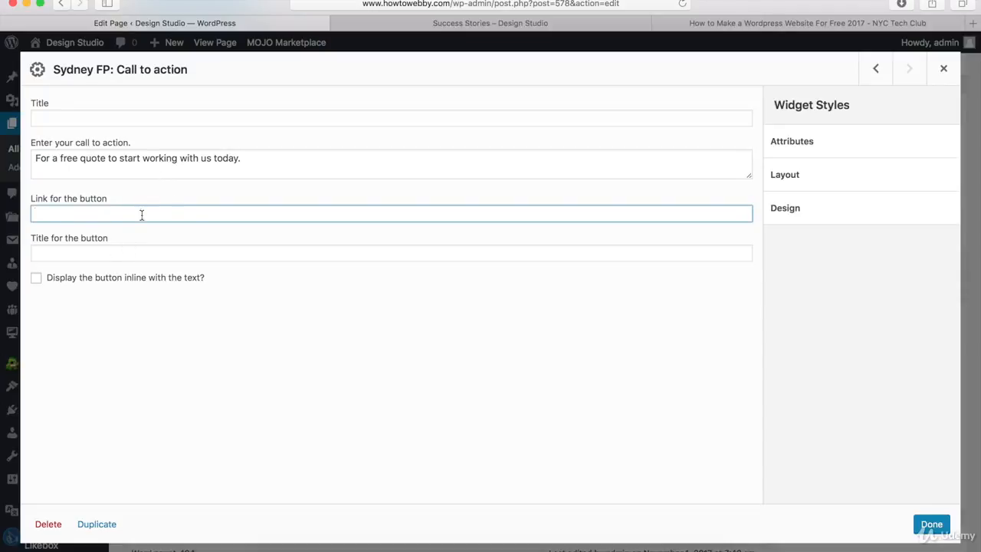
{"action": "type", "text": "http://www.howtowebby.com"}
{"action": "type", "text": "/contact"}
{"action": "left_click", "coordinate": [119, 258]}
{"action": "type", "text": "Contact Us"}
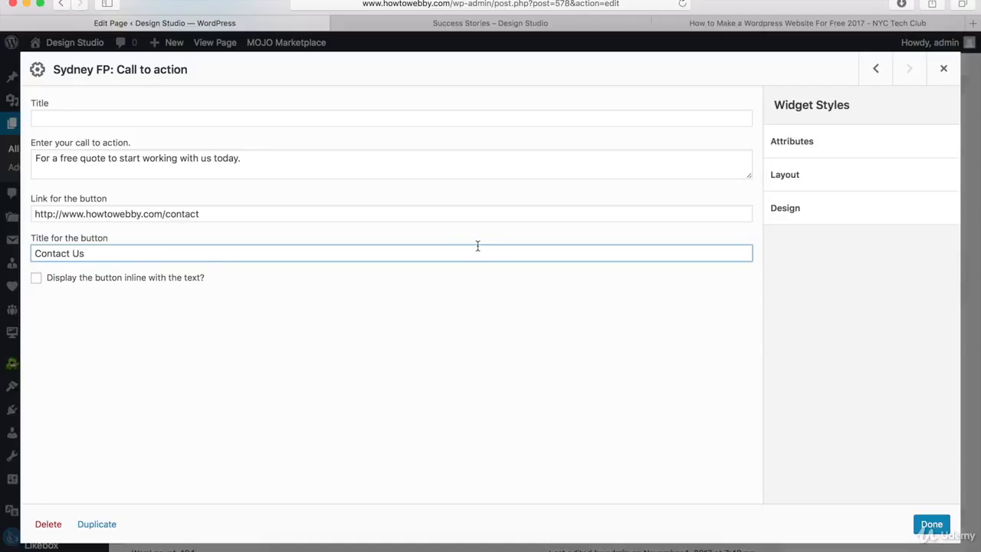
{"action": "left_click", "coordinate": [817, 213]}
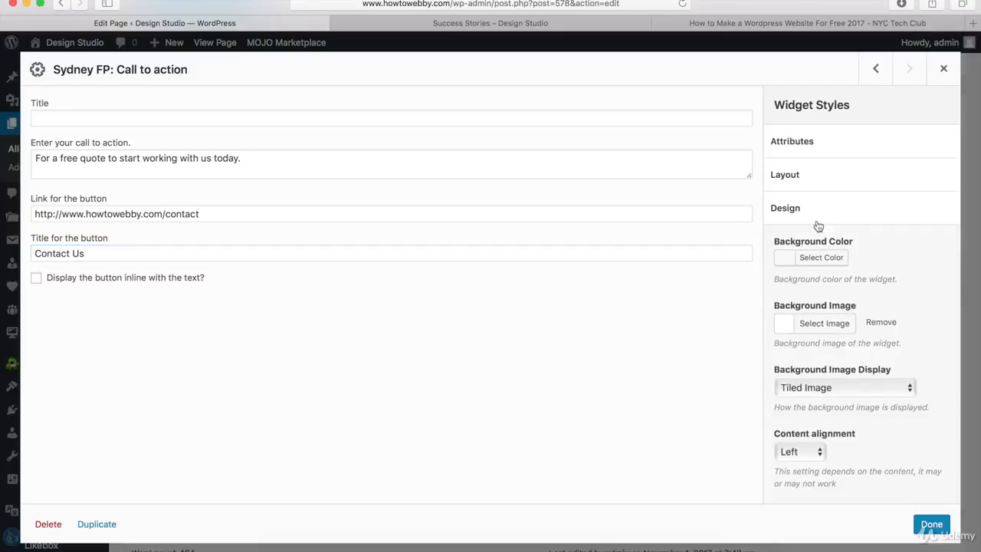
Step: Clear the call-to-action's widget title colour, set its headings colour to #8c8c8c, and save it
{"action": "scroll", "coordinate": [825, 322], "scroll_direction": "down", "scroll_amount": 8}
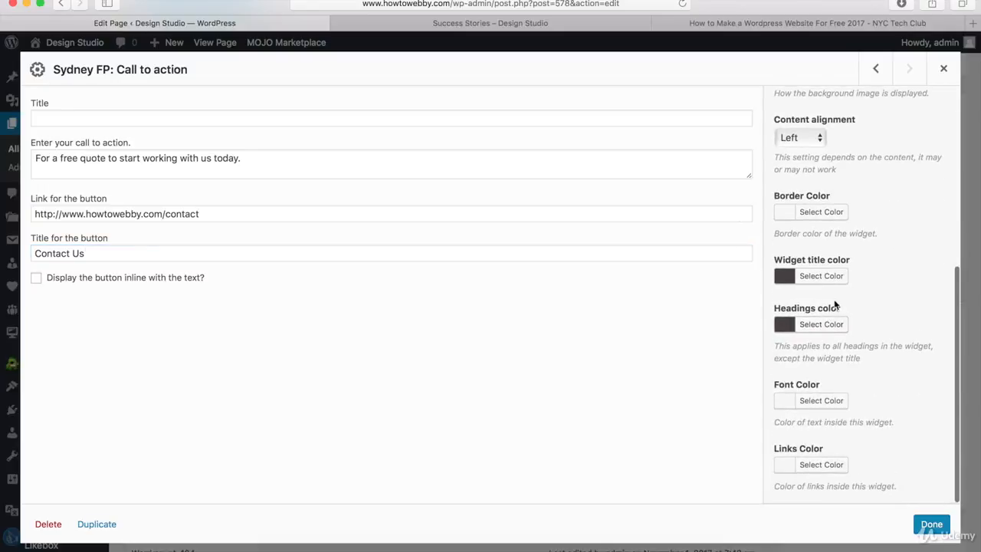
{"action": "left_click", "coordinate": [816, 276]}
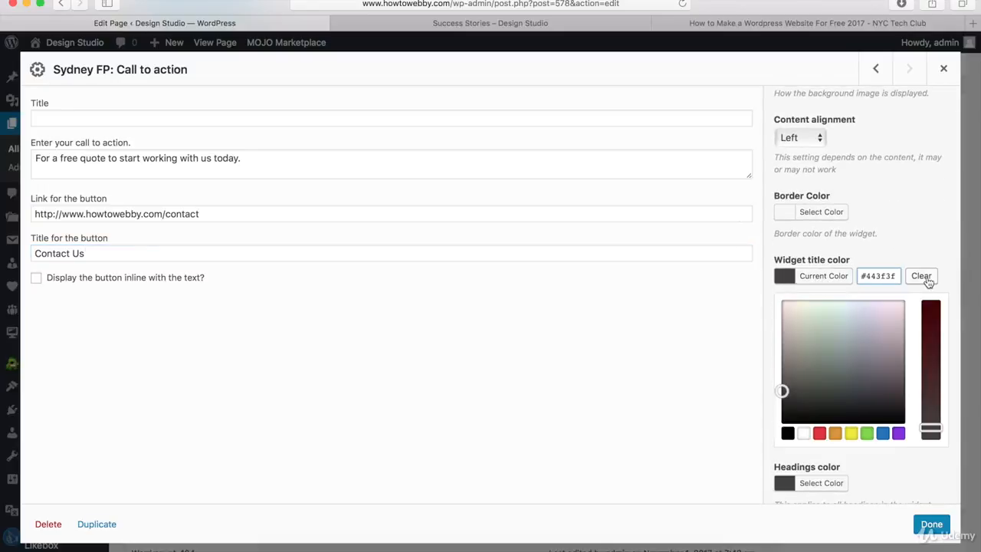
{"action": "left_click", "coordinate": [923, 277]}
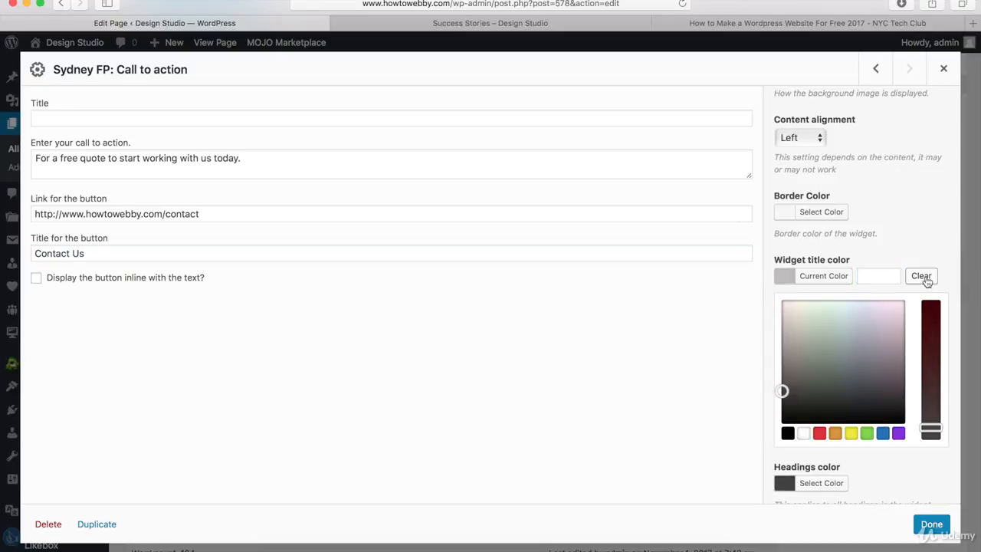
{"action": "left_click", "coordinate": [880, 243]}
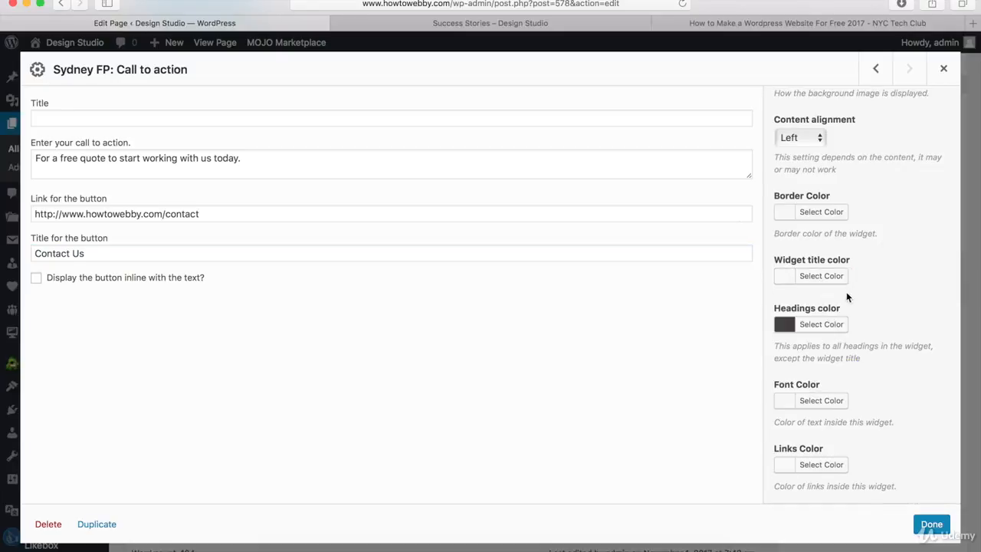
{"action": "left_click", "coordinate": [826, 325]}
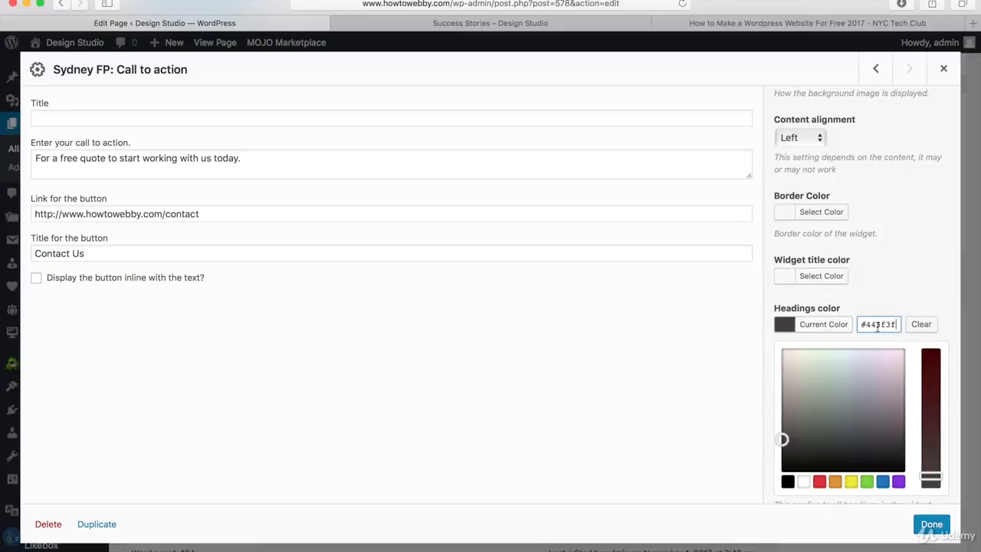
{"action": "left_click_drag", "start_coordinate": [866, 326], "coordinate": [900, 325]}
{"action": "type", "text": "#8c8c8c"}
{"action": "left_click", "coordinate": [893, 273]}
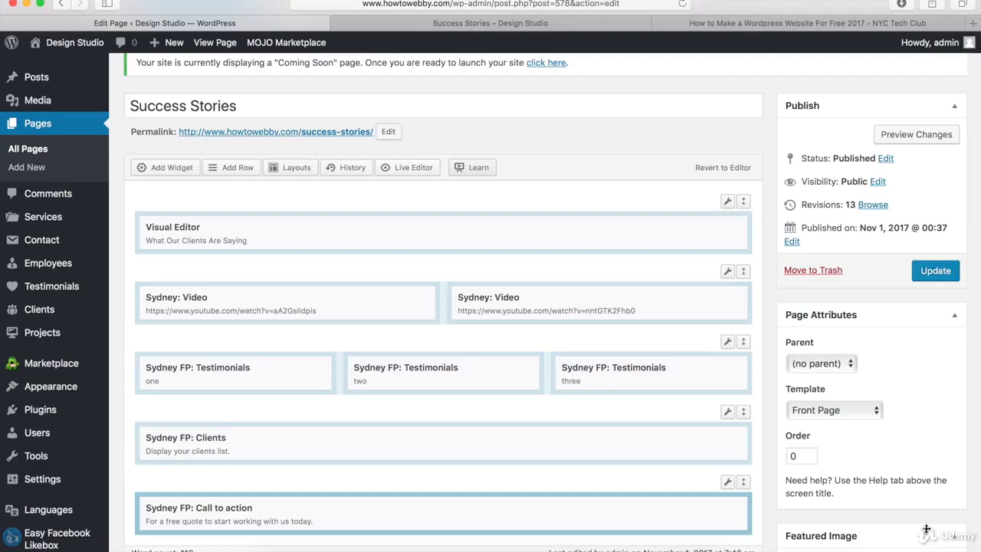
Step: Add a single-column row with 10 px top/bottom padding and a Full Width layout
{"action": "scroll", "coordinate": [371, 492], "scroll_direction": "down", "scroll_amount": 3}
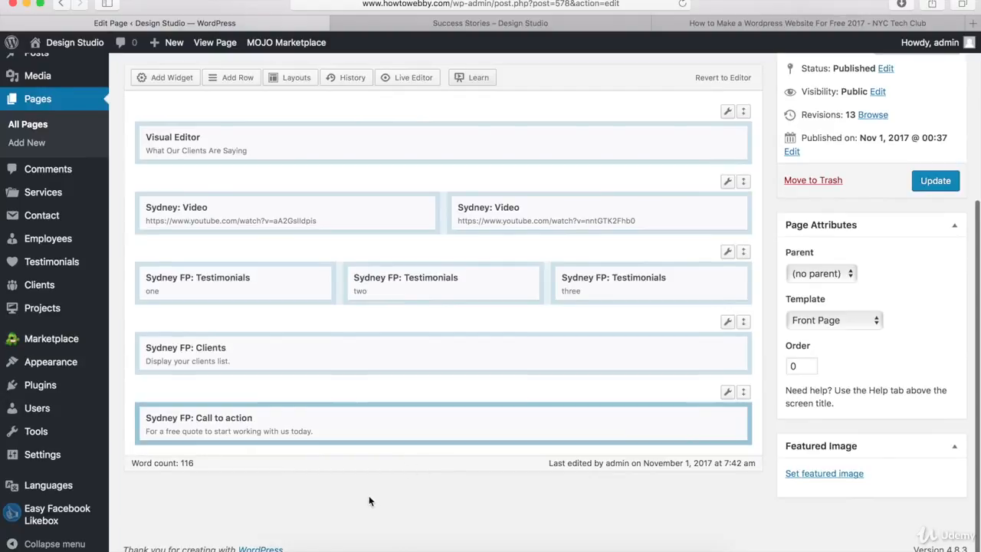
{"action": "left_click", "coordinate": [236, 80]}
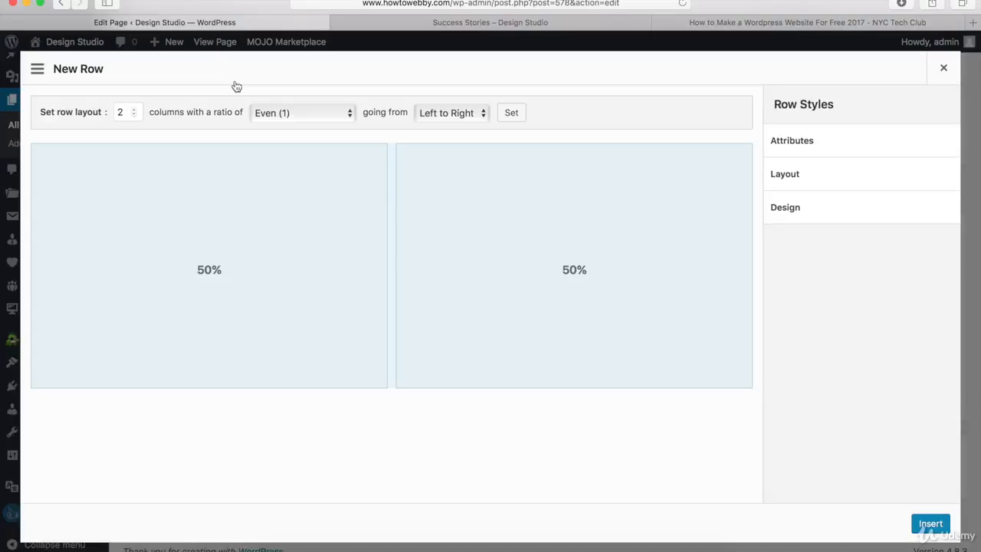
{"action": "left_click", "coordinate": [133, 113]}
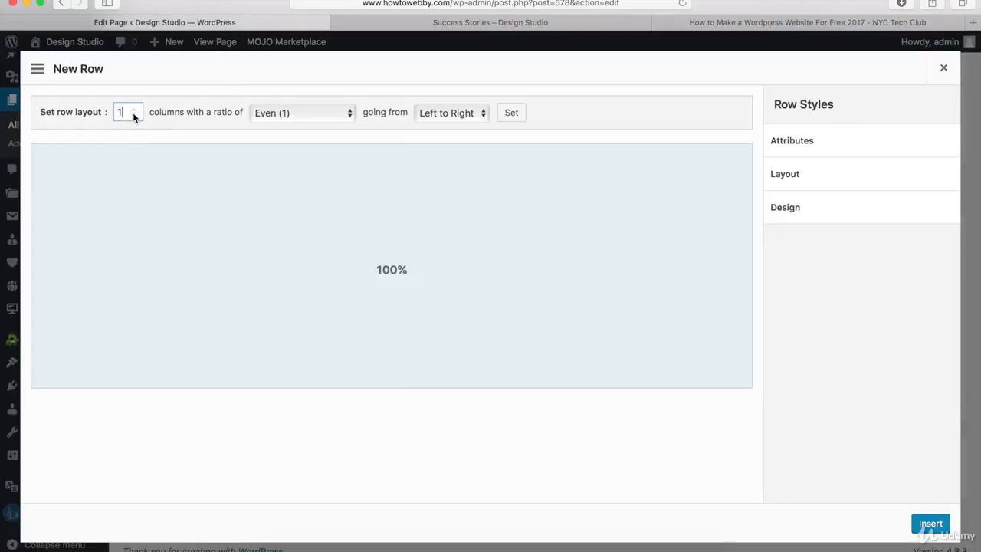
{"action": "left_click", "coordinate": [787, 175]}
{"action": "left_click", "coordinate": [792, 227]}
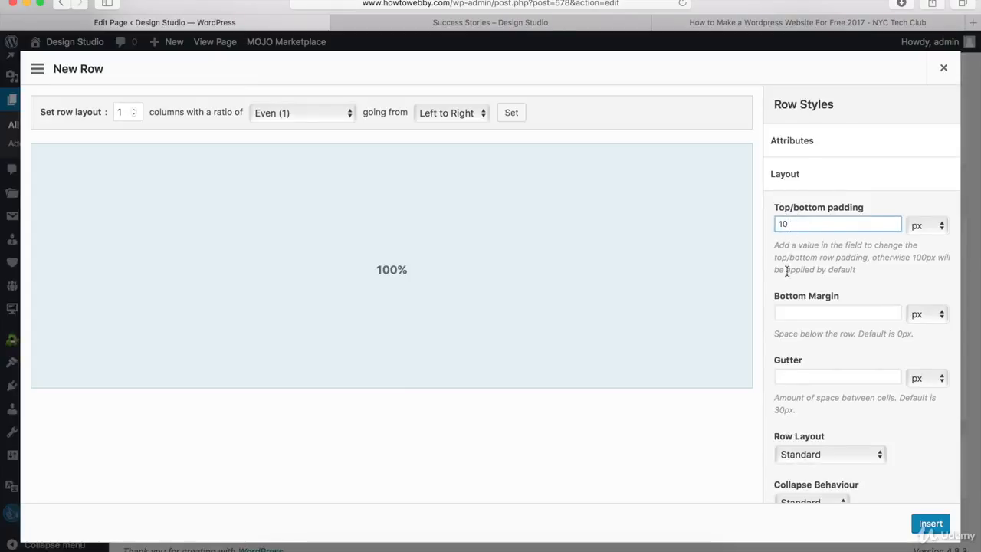
{"action": "left_click", "coordinate": [802, 455]}
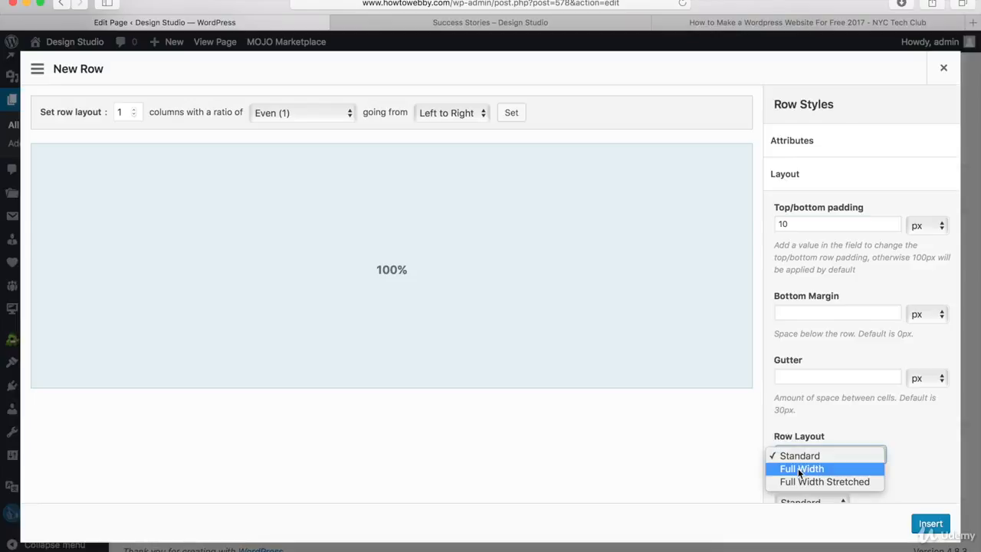
{"action": "left_click", "coordinate": [797, 468]}
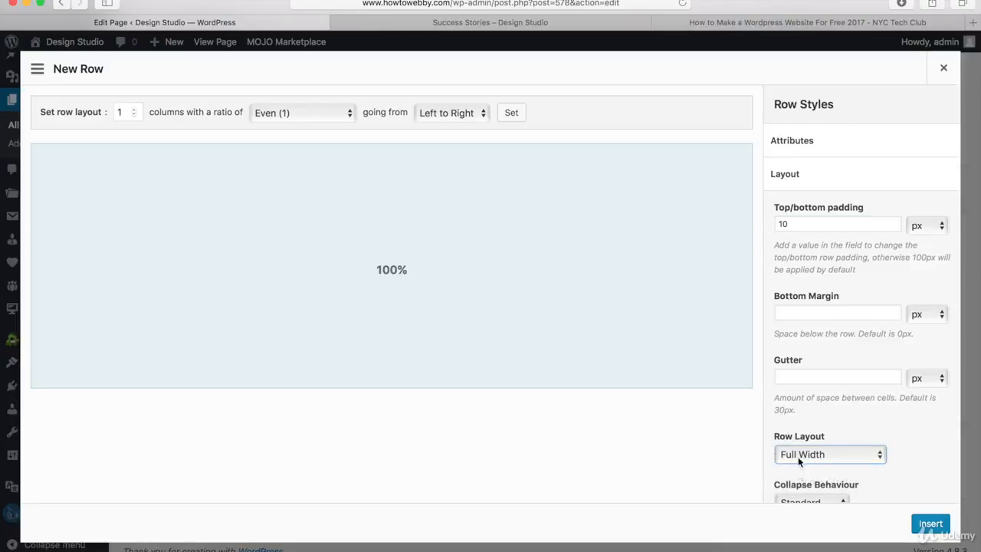
{"action": "left_click", "coordinate": [797, 176]}
Step: Give the new row a #1c1c1c background colour and insert it into the page
{"action": "left_click", "coordinate": [786, 209]}
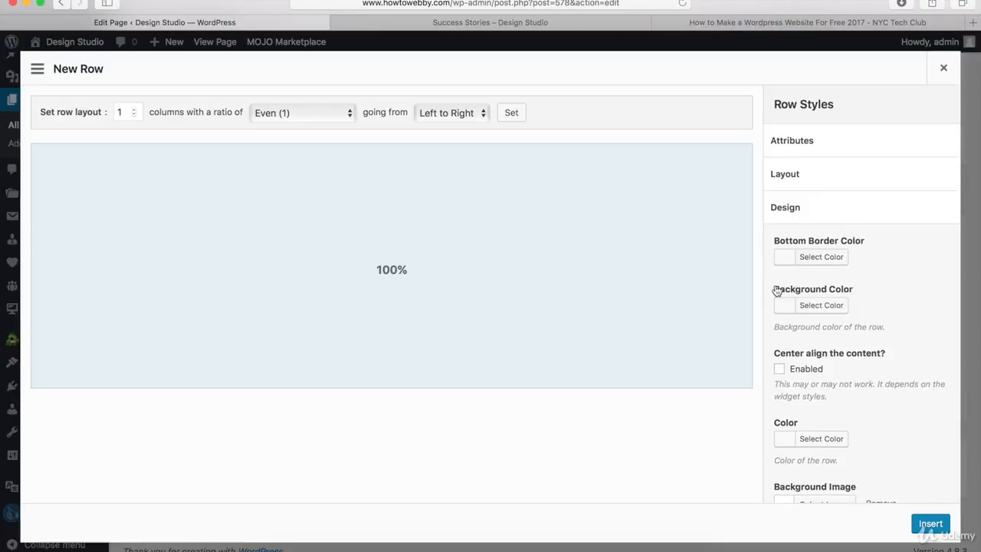
{"action": "left_click", "coordinate": [818, 306]}
{"action": "left_click", "coordinate": [863, 304]}
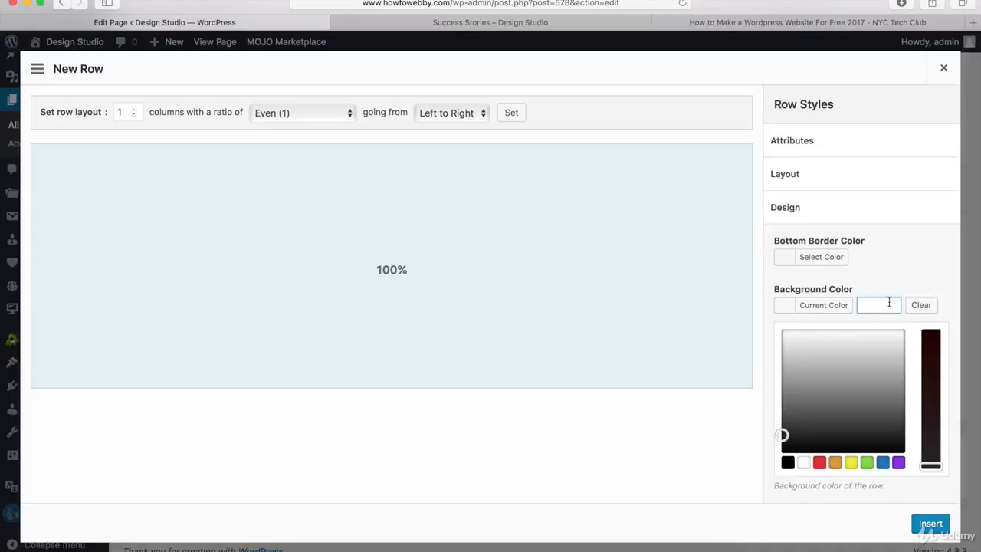
{"action": "type", "text": "#1c1c1c"}
{"action": "left_click", "coordinate": [804, 209]}
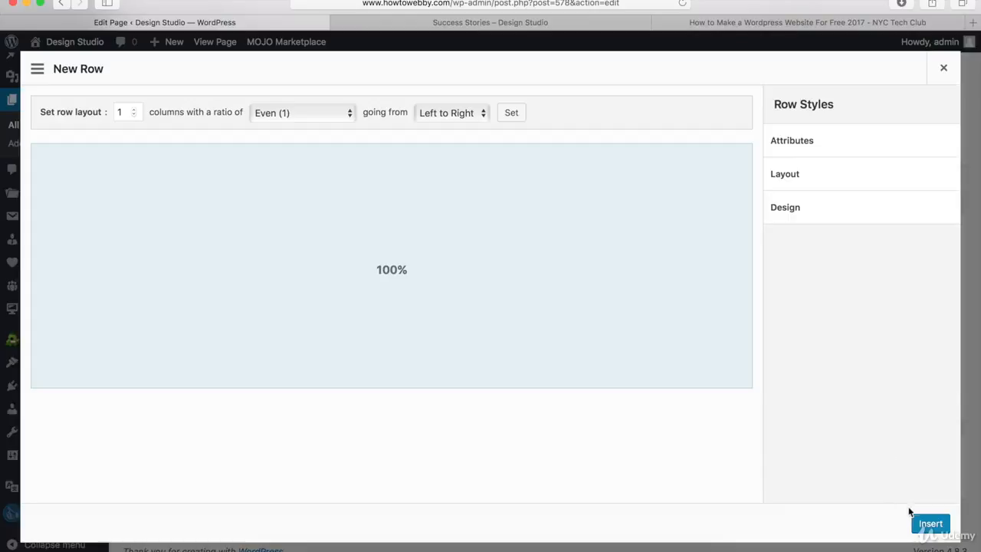
{"action": "left_click", "coordinate": [930, 524]}
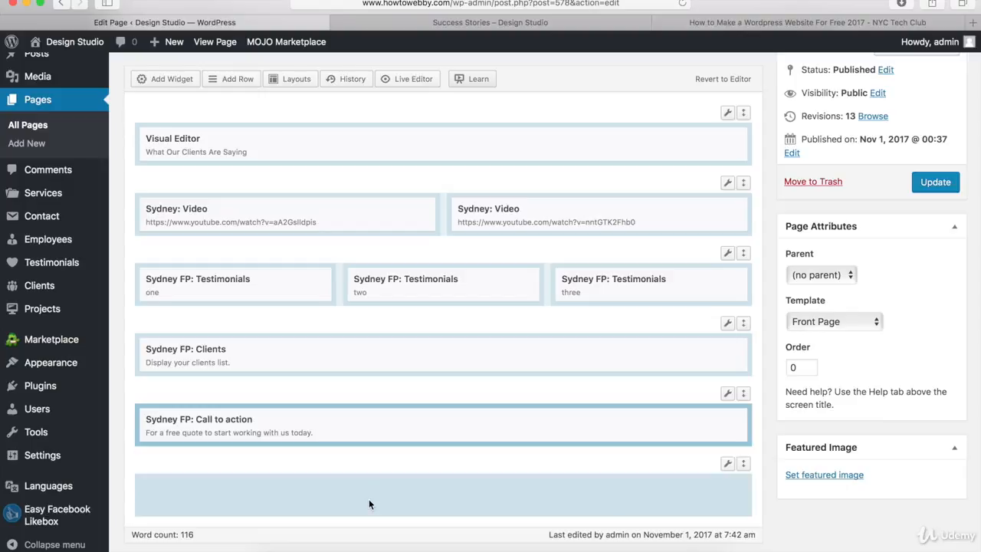
Step: Add a SiteOrigin Social Media Buttons widget, move it into the empty bottom row, and open its settings
{"action": "left_click", "coordinate": [170, 80]}
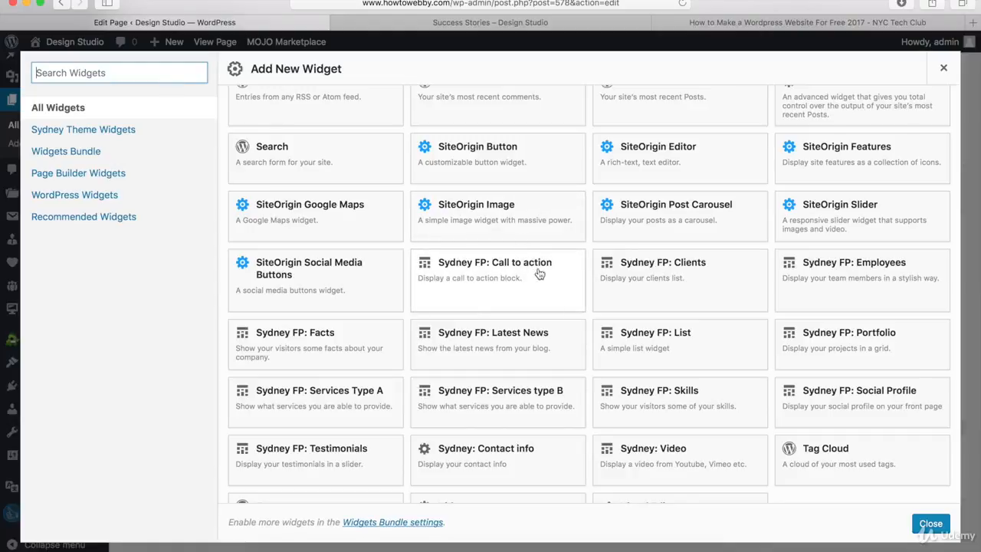
{"action": "left_click", "coordinate": [301, 281]}
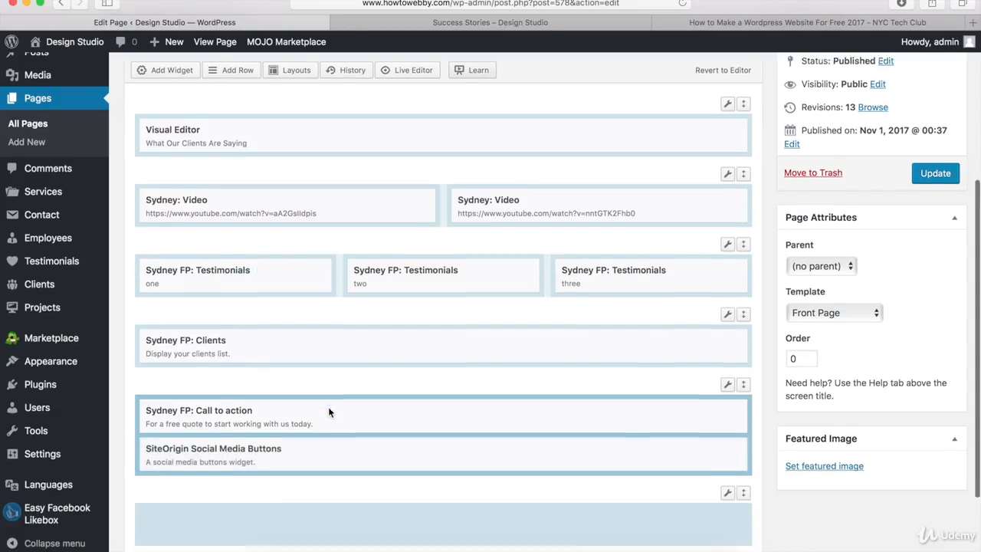
{"action": "scroll", "coordinate": [328, 409], "scroll_direction": "down", "scroll_amount": 3}
{"action": "left_click_drag", "start_coordinate": [377, 356], "coordinate": [369, 440]}
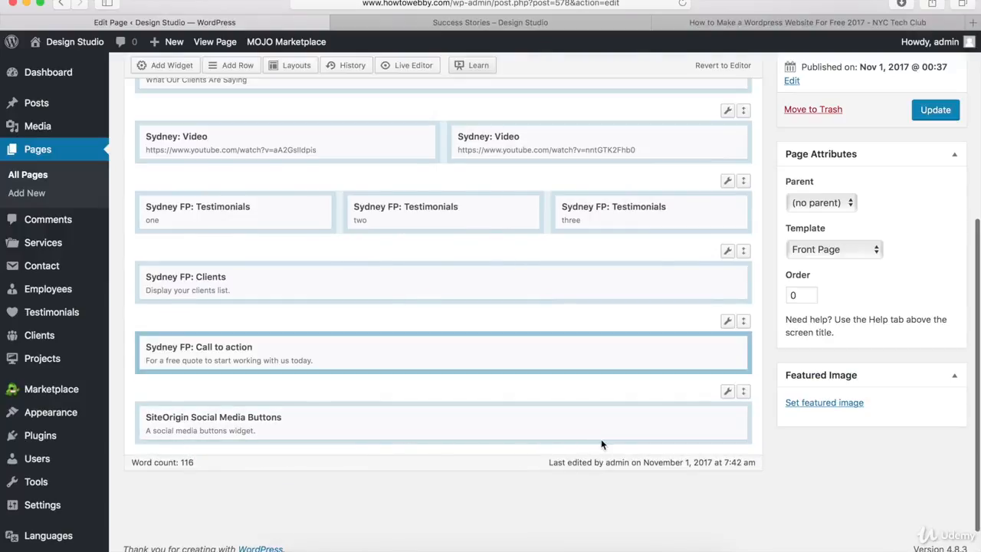
{"action": "left_click", "coordinate": [661, 420]}
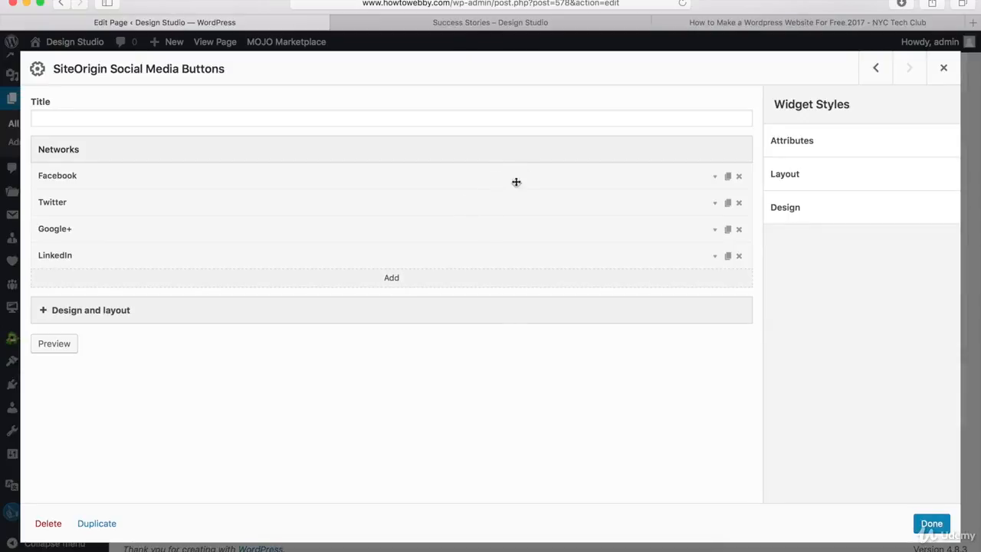
Step: Review the Facebook button's network and colours plus the design and layout options, then save the widget
{"action": "left_click", "coordinate": [715, 177]}
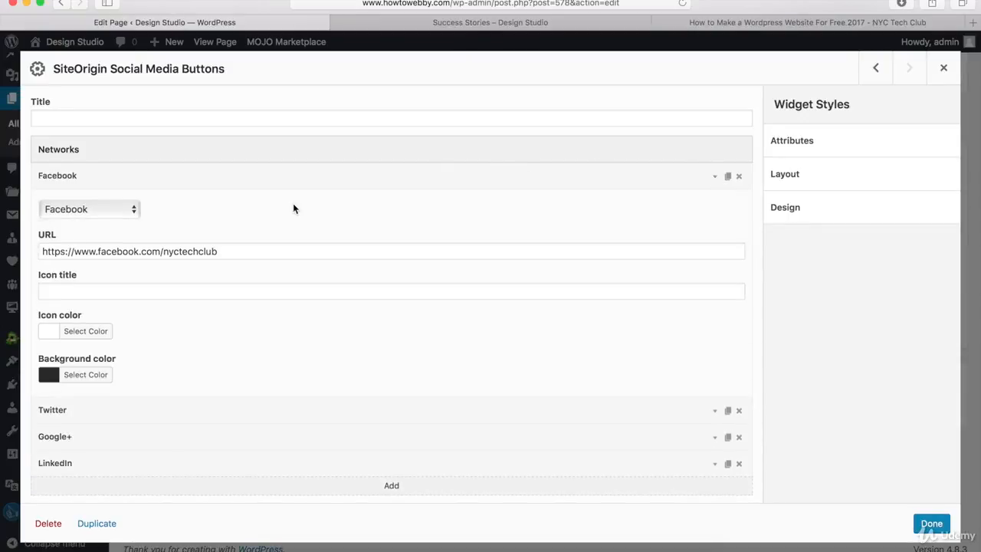
{"action": "left_click", "coordinate": [107, 209]}
{"action": "left_click", "coordinate": [104, 210]}
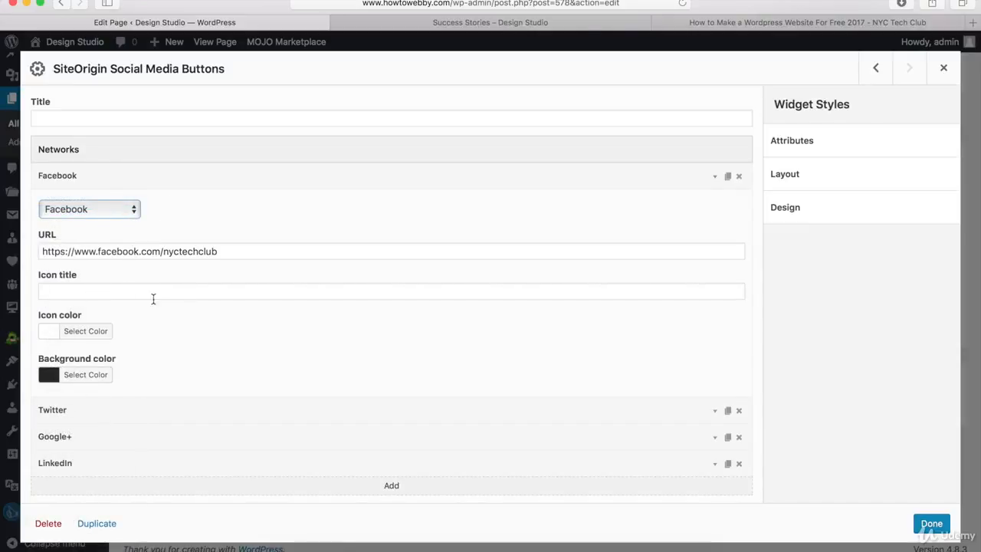
{"action": "left_click", "coordinate": [86, 376]}
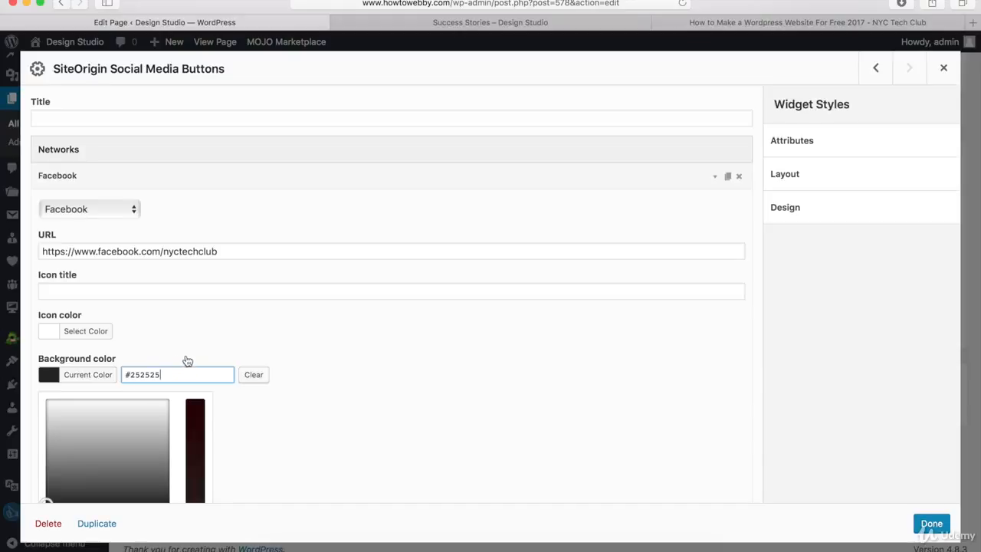
{"action": "left_click", "coordinate": [288, 178]}
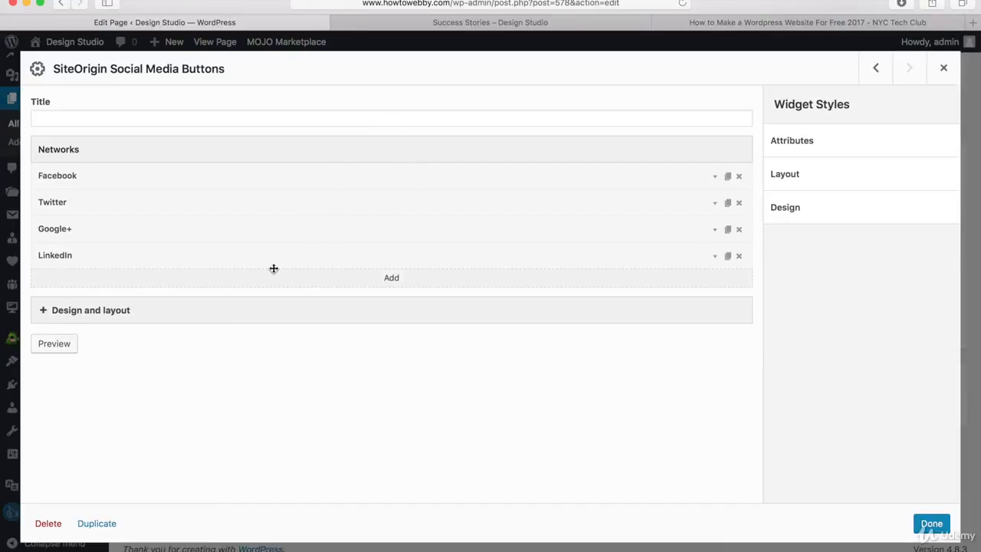
{"action": "left_click", "coordinate": [156, 316]}
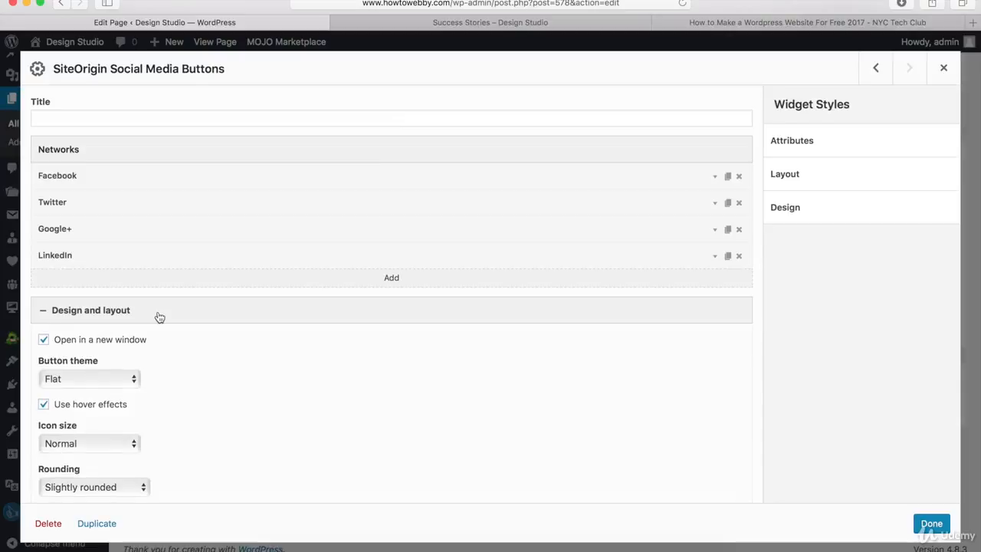
{"action": "scroll", "coordinate": [251, 233], "scroll_direction": "down", "scroll_amount": 5}
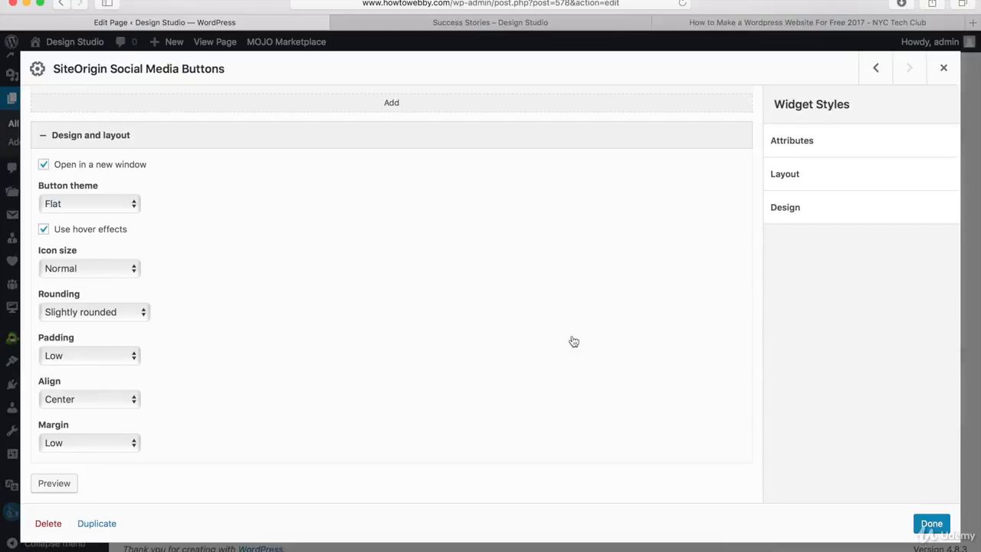
{"action": "left_click", "coordinate": [931, 524]}
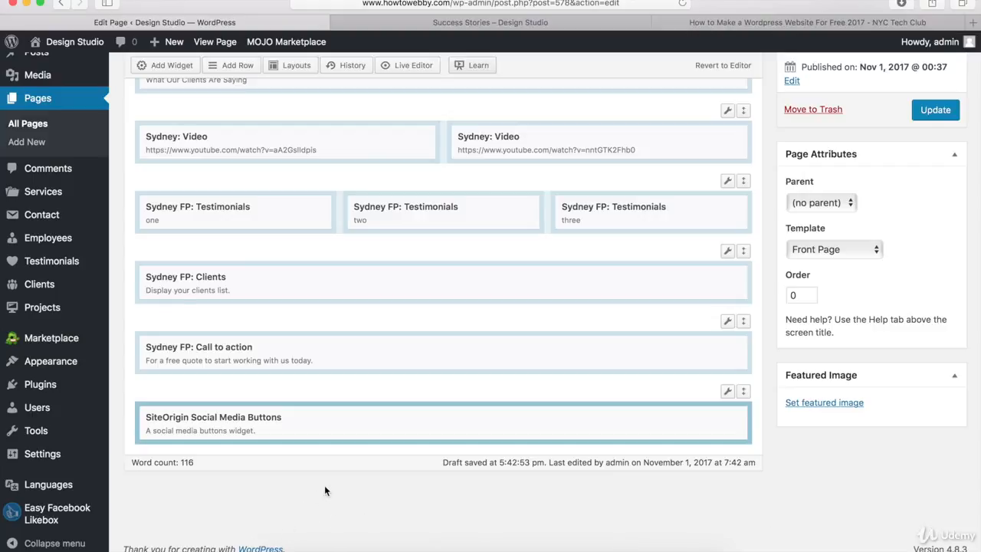
Step: Update the Success Stories page and open its live version
{"action": "mouse_move", "coordinate": [372, 426]}
{"action": "scroll", "coordinate": [803, 508], "scroll_direction": "up", "scroll_amount": 5}
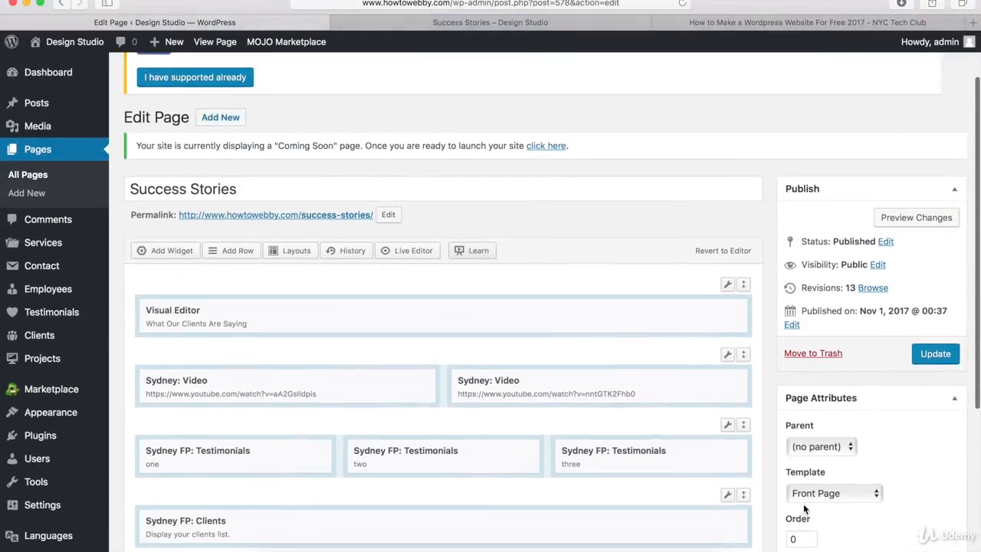
{"action": "left_click", "coordinate": [937, 354]}
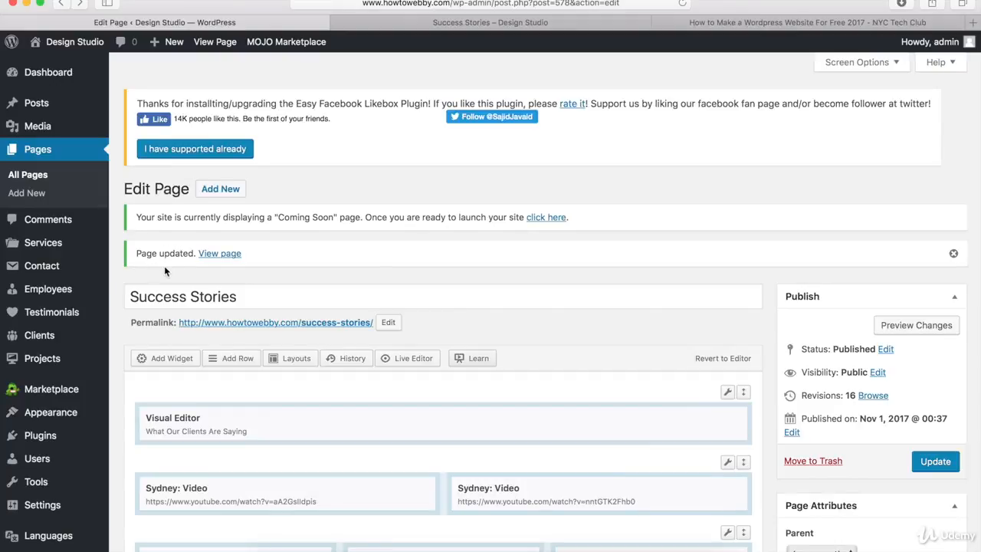
{"action": "left_click", "coordinate": [220, 255]}
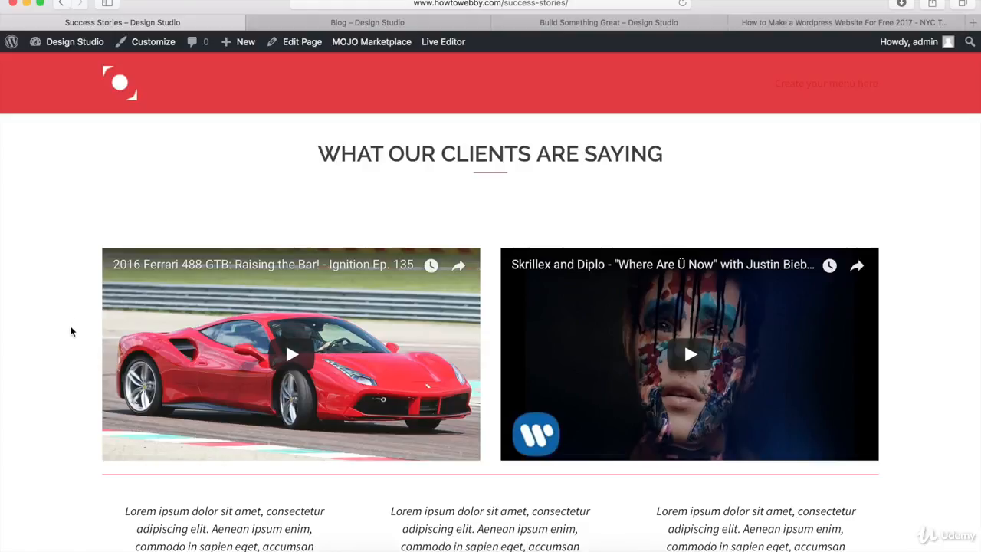
{"action": "scroll", "coordinate": [69, 326], "scroll_direction": "down", "scroll_amount": 5}
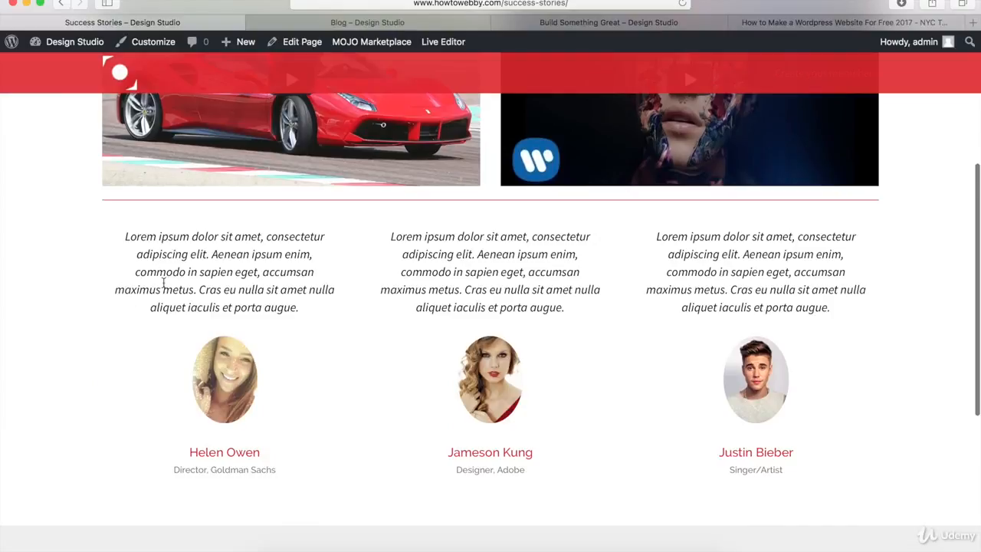
{"action": "scroll", "coordinate": [125, 345], "scroll_direction": "down", "scroll_amount": 6}
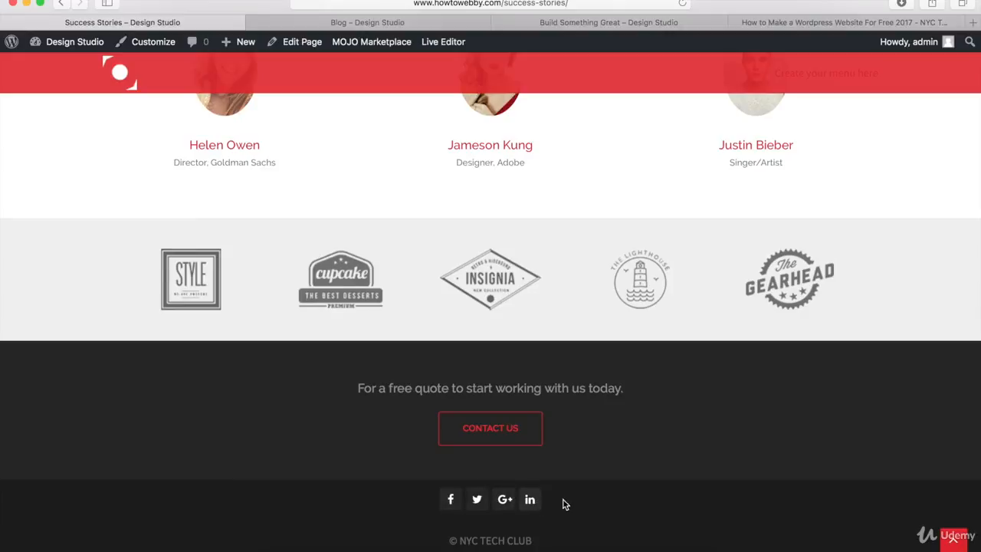
{"action": "scroll", "coordinate": [927, 536], "scroll_direction": "up", "scroll_amount": 10}
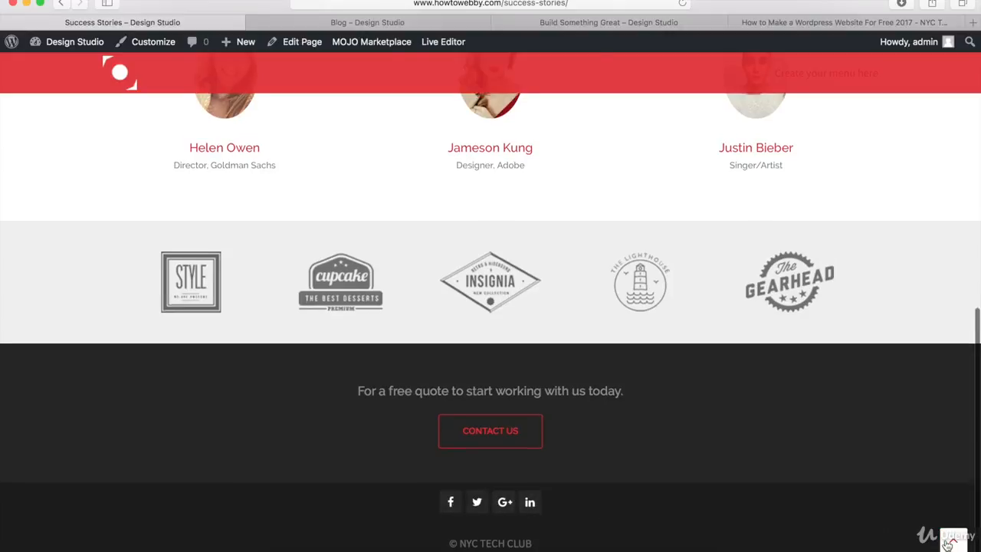